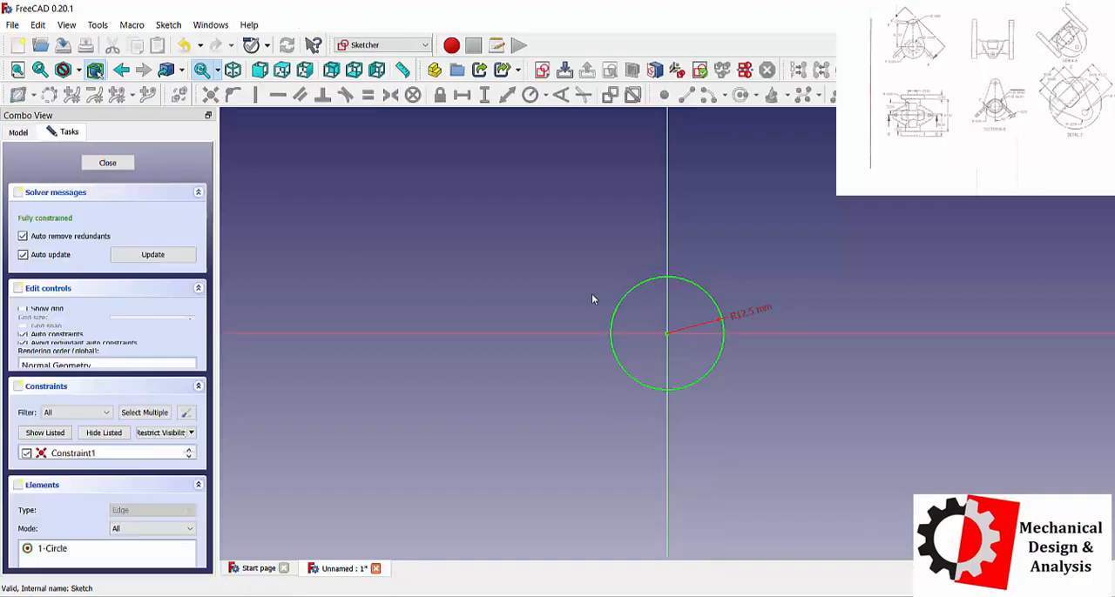
Set the sketched circle's radius to 39.5/2 mm.
double_click(738, 314)
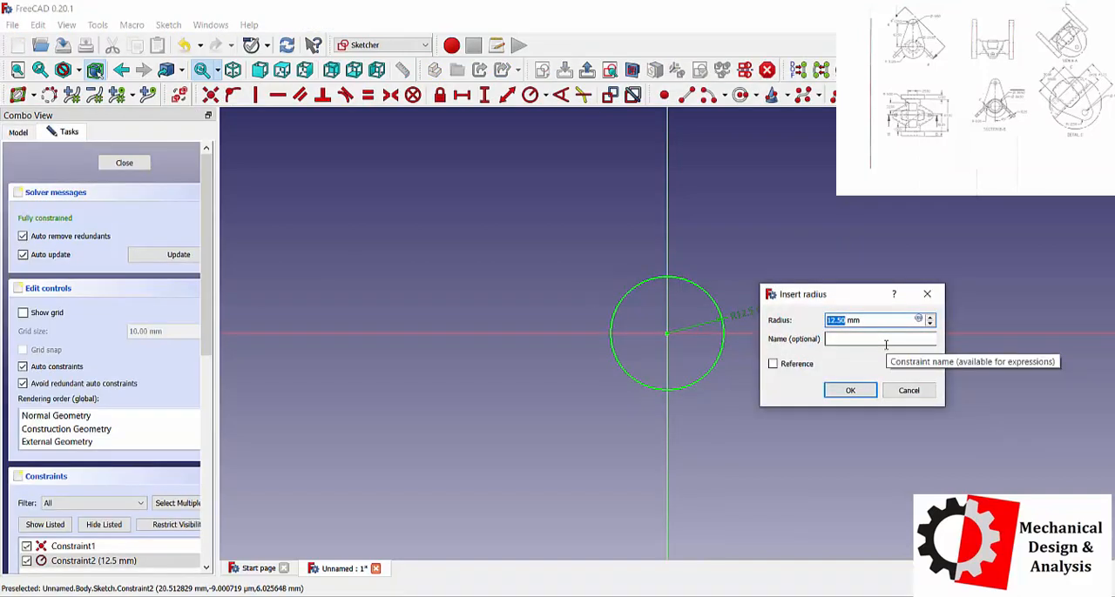
type("39.5/2")
key("Return")
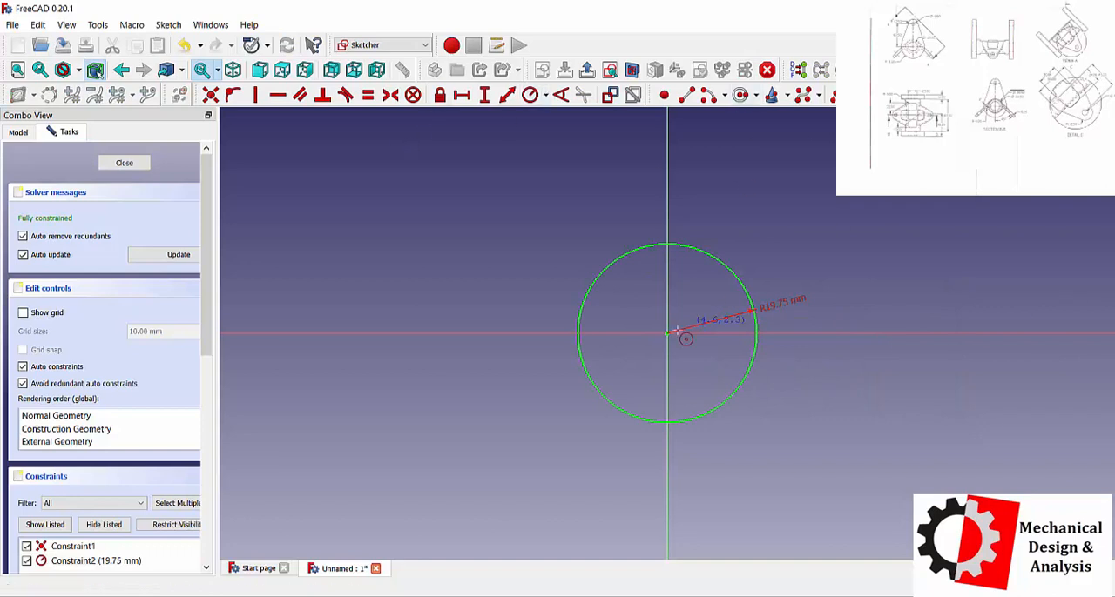
Draw a concentric inner circle at the origin, constrain its radius to 34.5/2 mm, and leave the sketch.
left_click(667, 333)
left_click(710, 291)
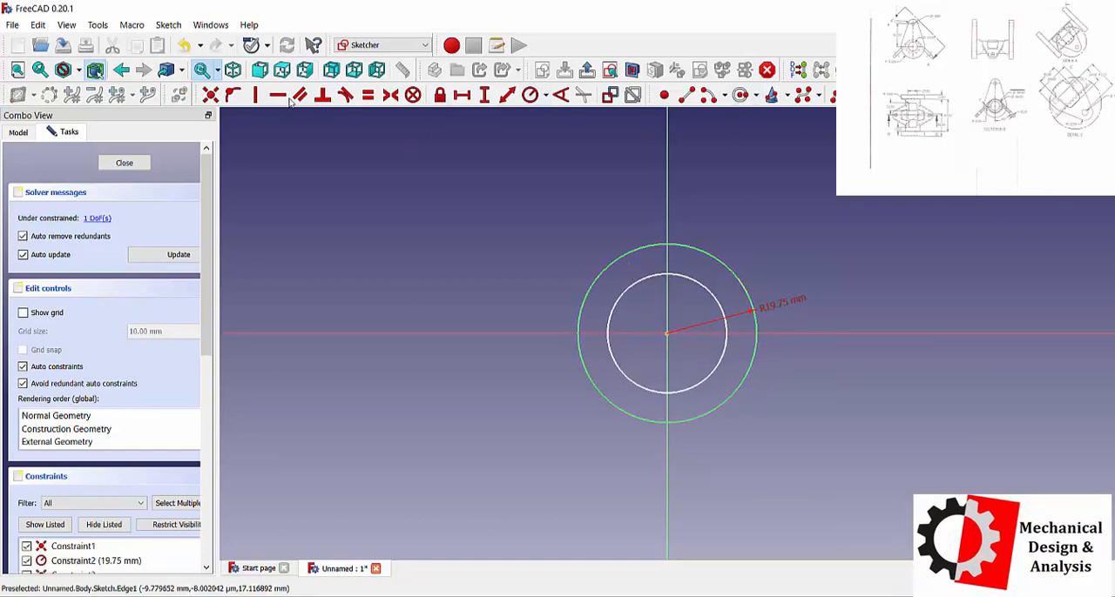
left_click(529, 95)
left_click(708, 291)
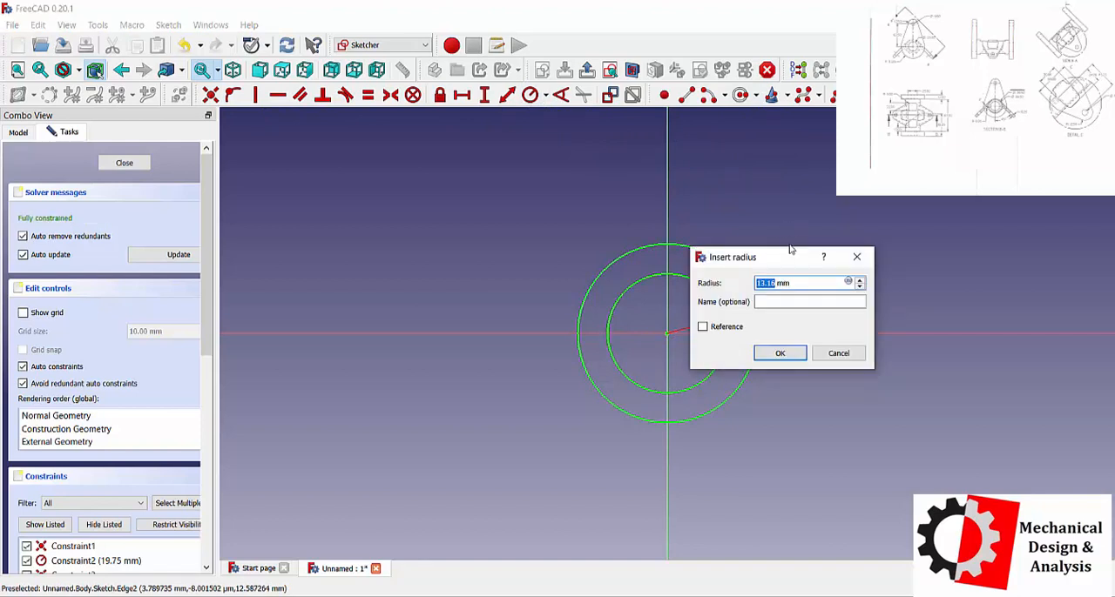
type("34.5/2")
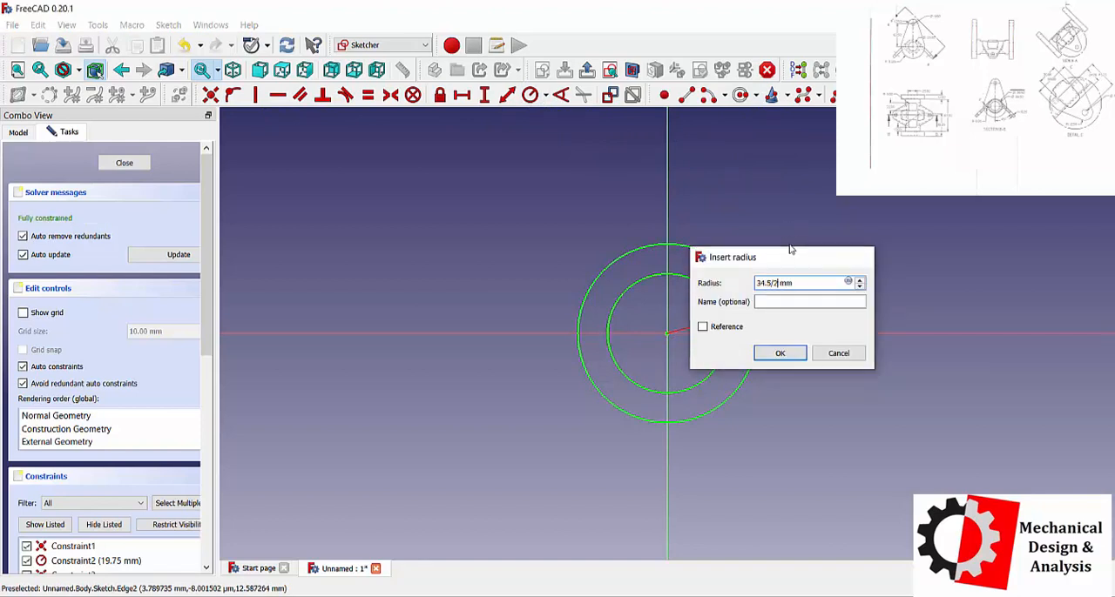
key("Return")
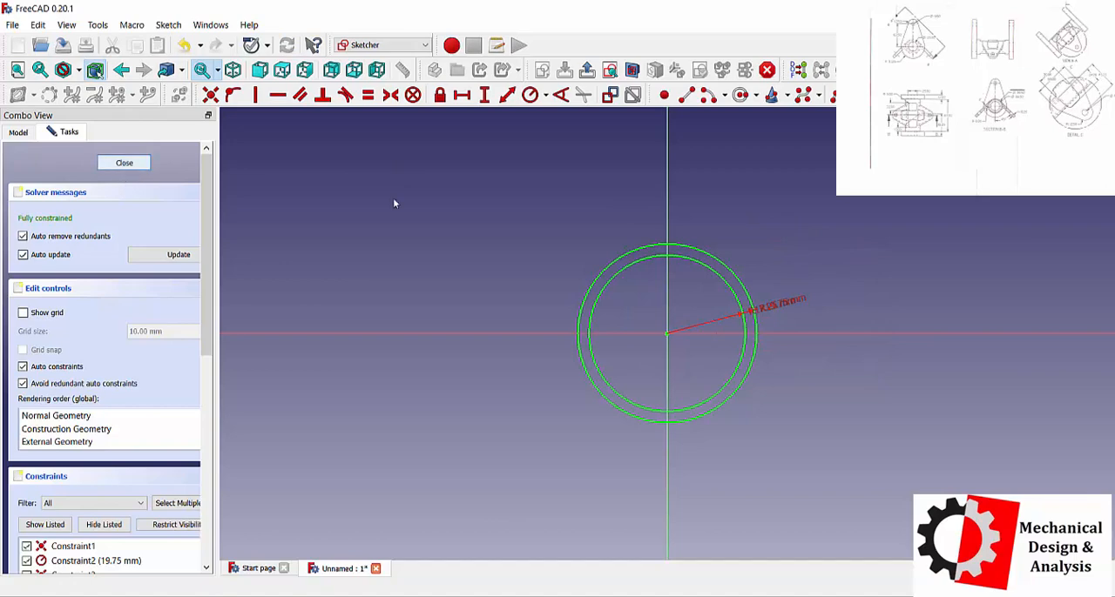
key("Escape")
Pad the ring sketch to a length of 87.5 mm, symmetric to the sketch plane.
left_click(278, 95)
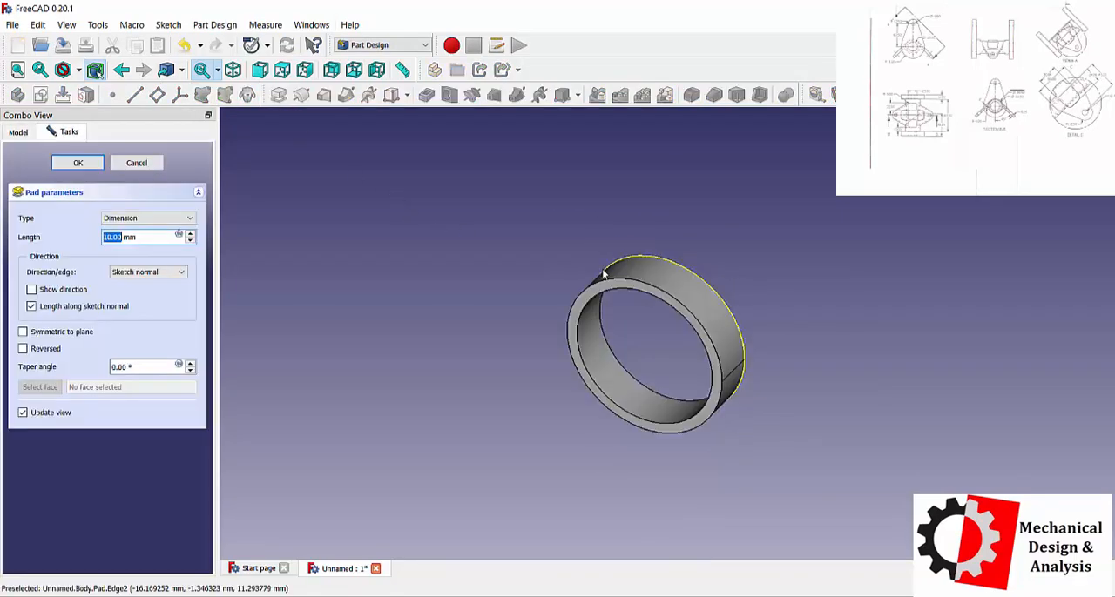
left_click(149, 218)
left_click(149, 219)
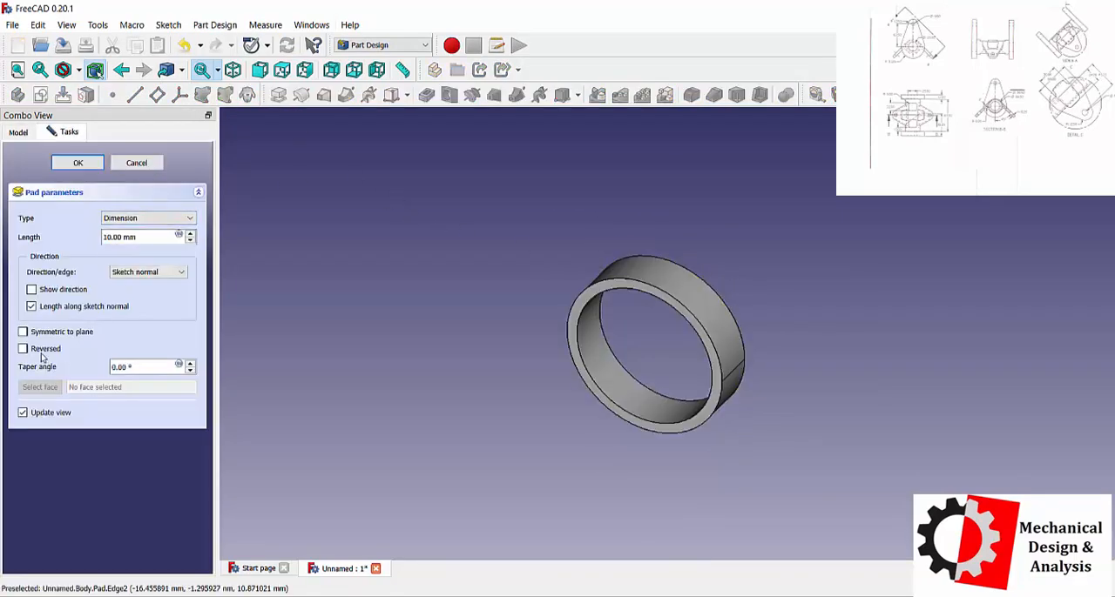
left_click(50, 334)
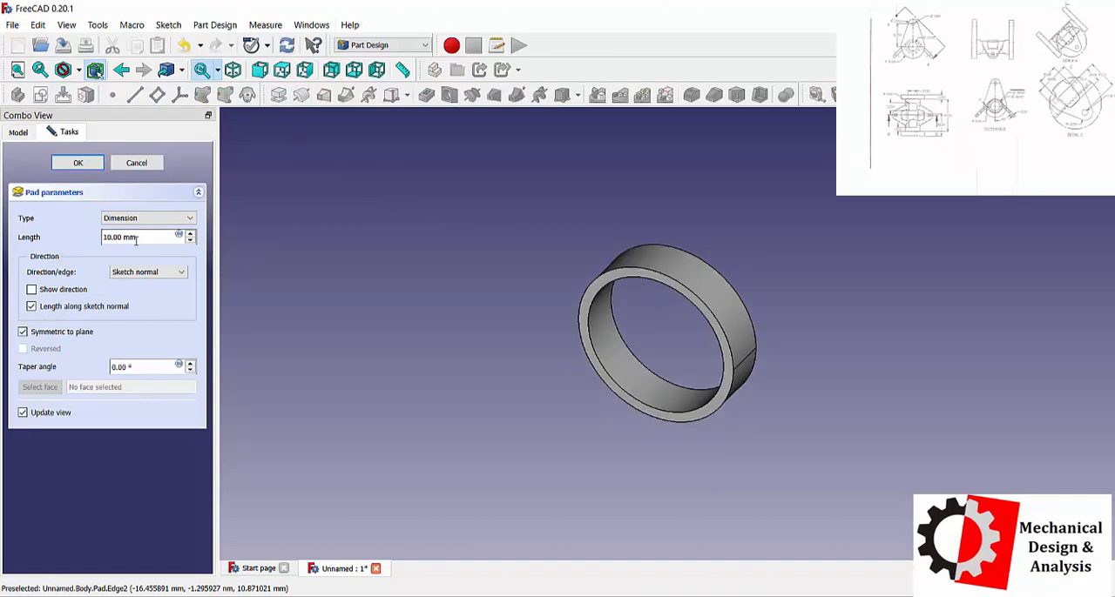
left_click_drag(91, 229, 1, 216)
type("87.5")
left_click(54, 335)
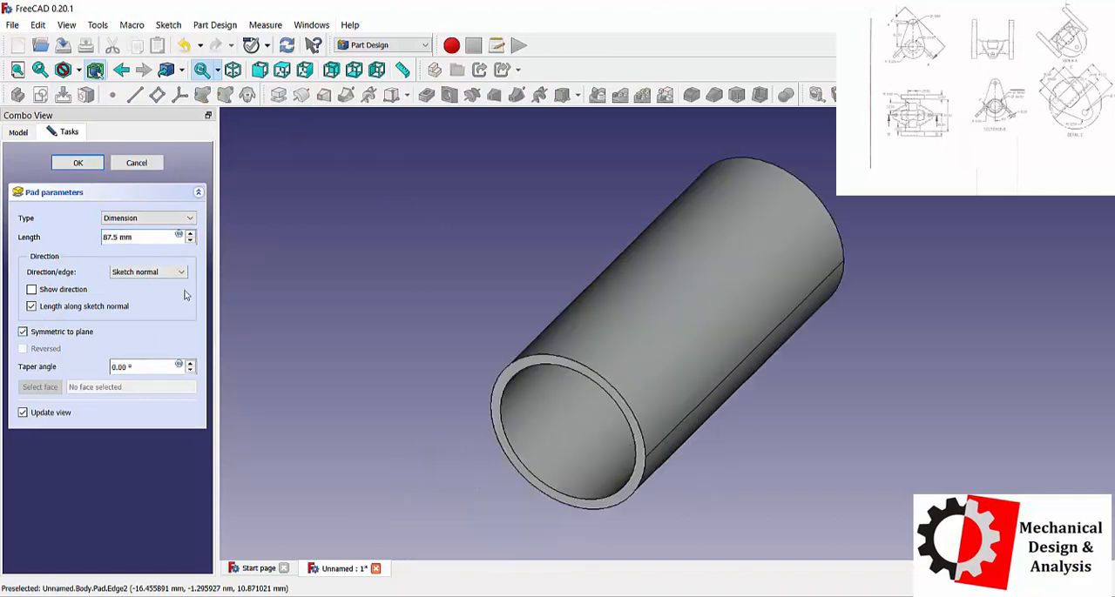
left_click(77, 162)
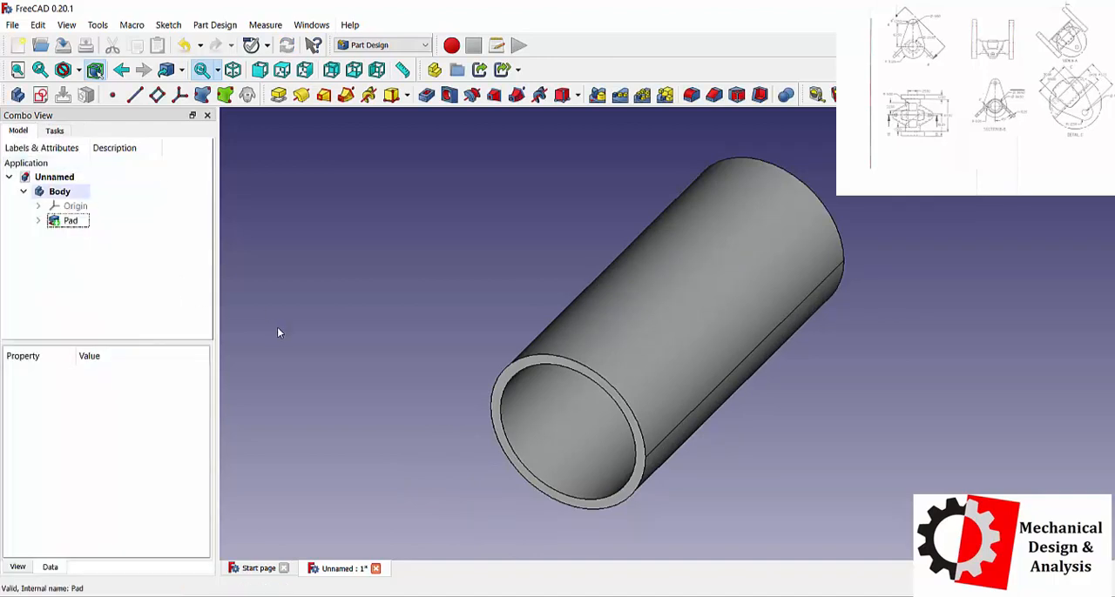
Create a sketch on the tube's front annular face and draw a circle about 29 mm in radius centred on the origin.
left_click(498, 418)
left_click(54, 131)
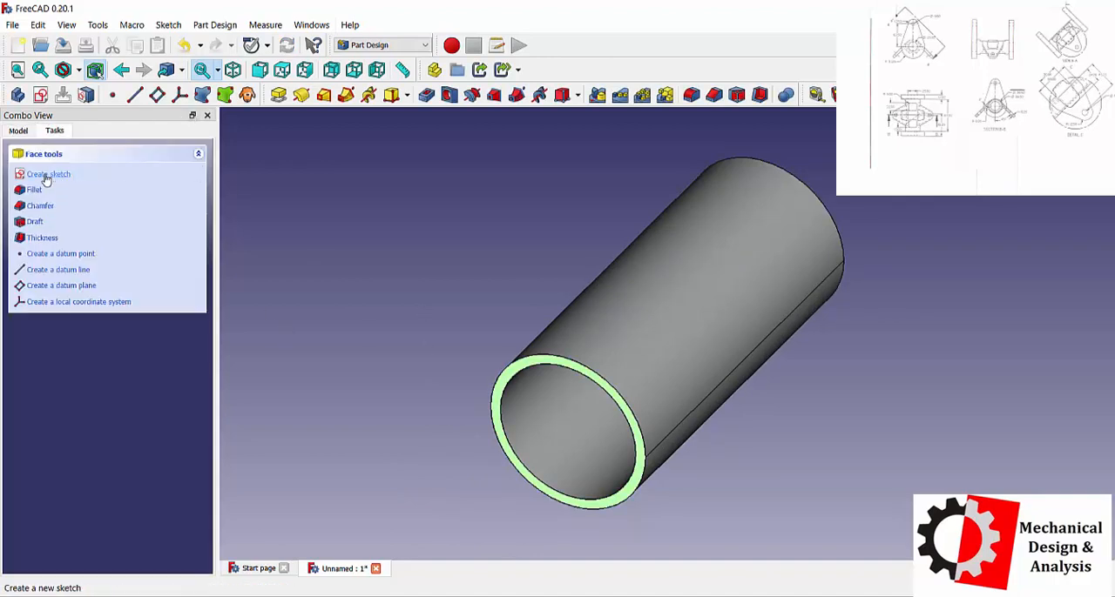
left_click(48, 174)
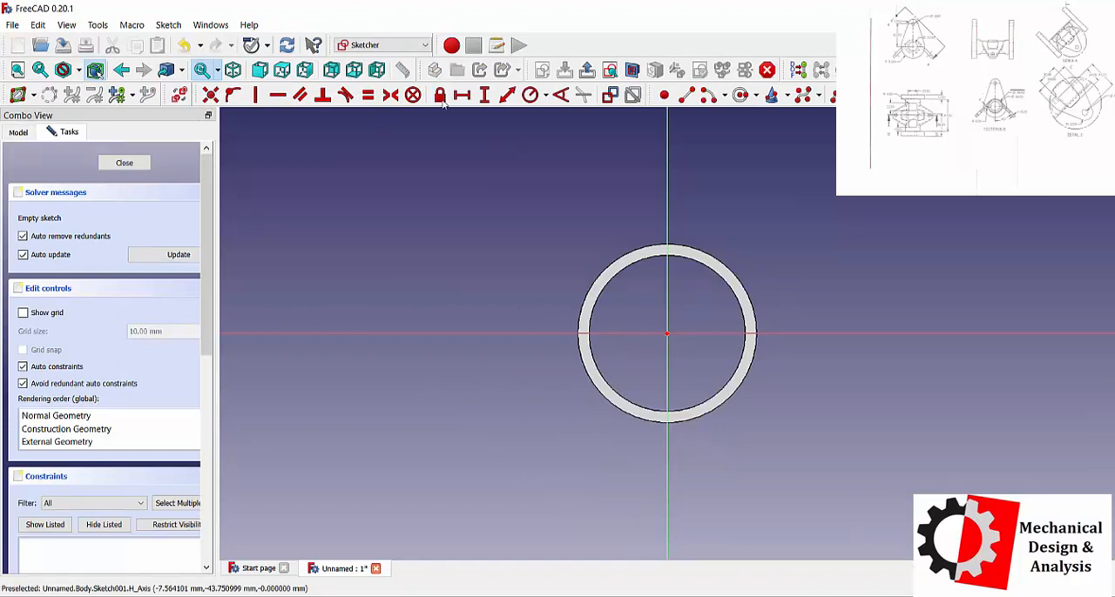
left_click(740, 94)
left_click(667, 333)
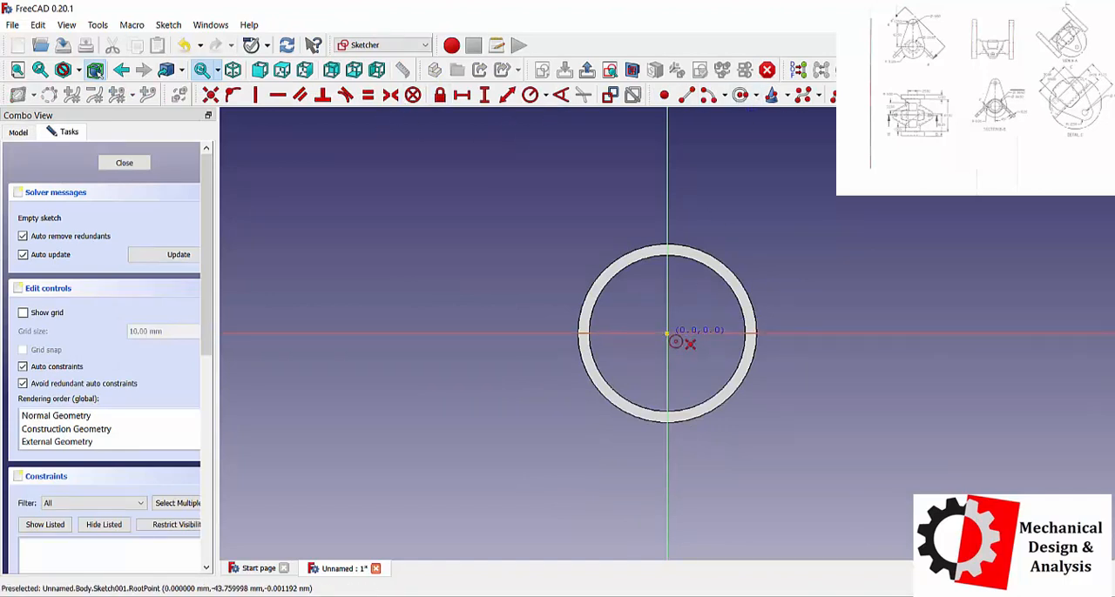
left_click(754, 235)
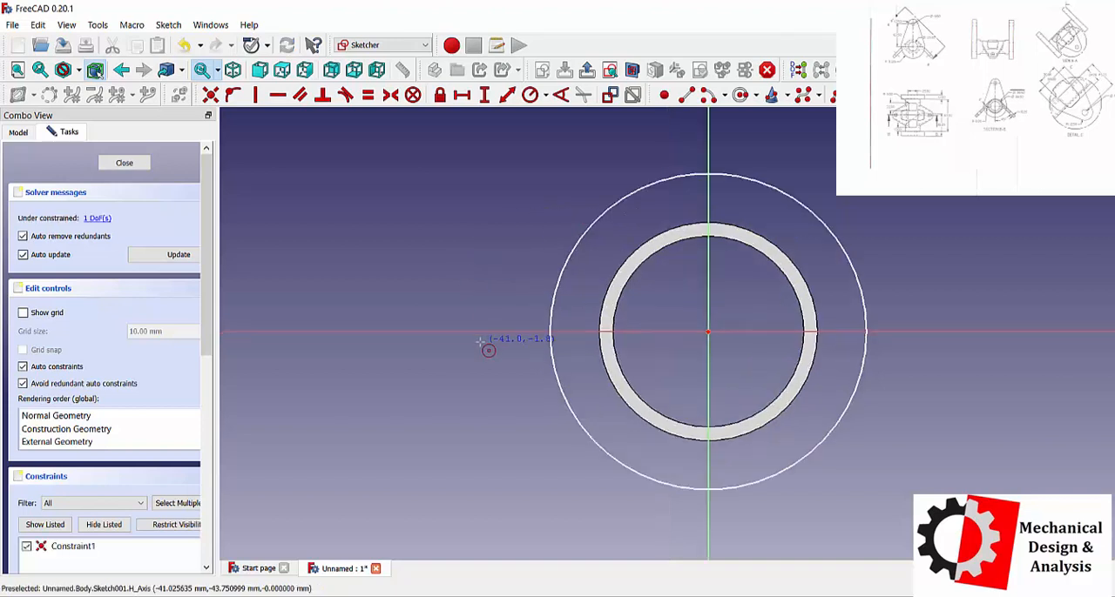
Draw a circle about 19 mm in radius on the vertical axis, about 105 mm above the origin.
scroll(488, 340, "down", 5)
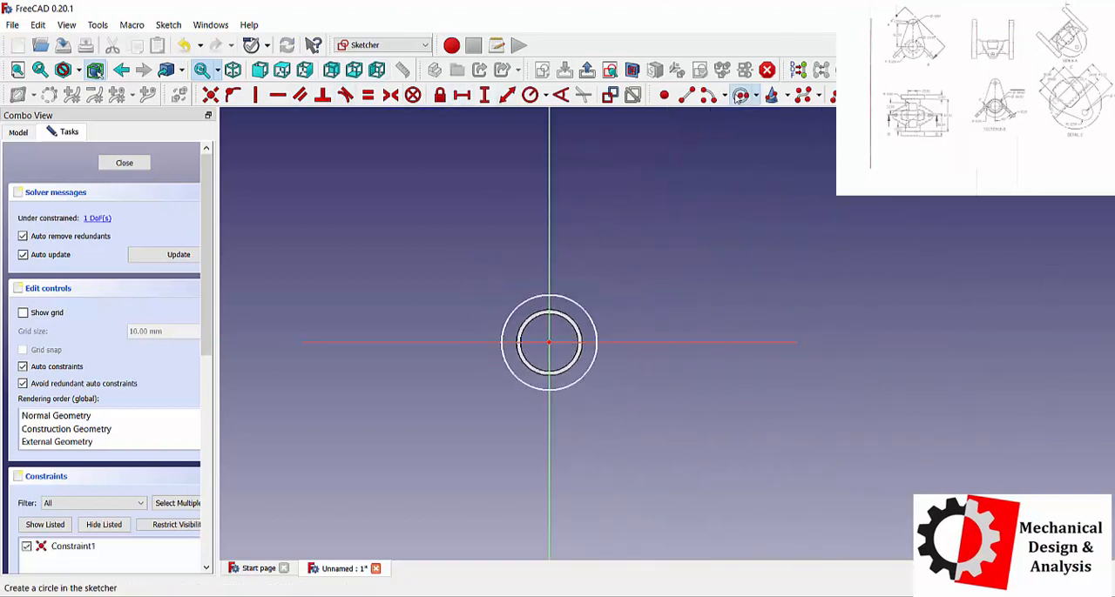
left_click(740, 94)
left_click(549, 167)
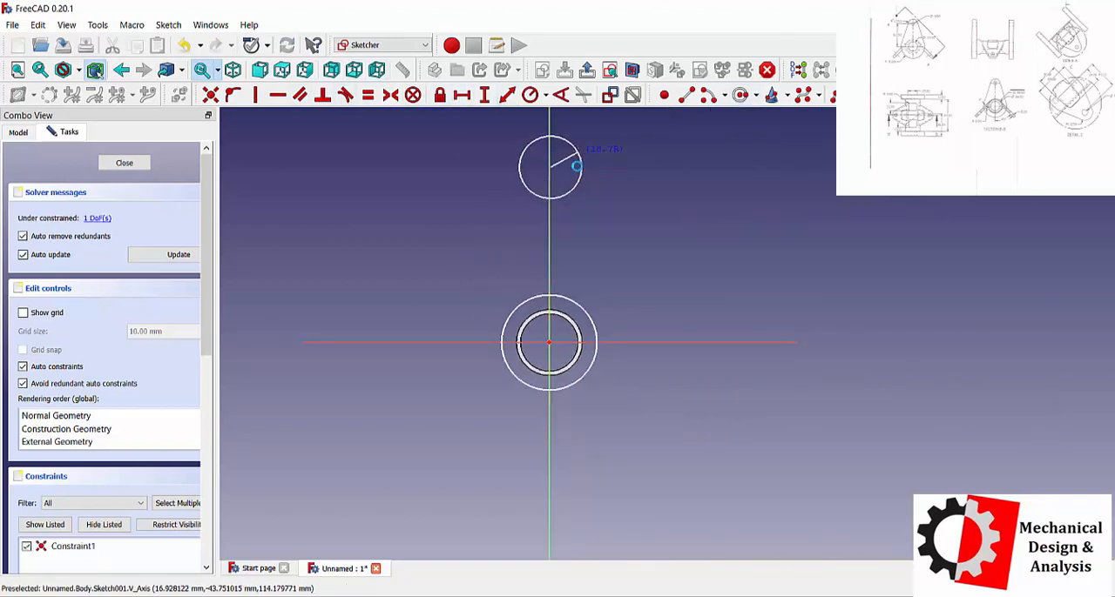
left_click(577, 155)
Draw two straight side lines joining the lower circle to the upper circle, one on each side of the vertical axis.
key("g")
key("l")
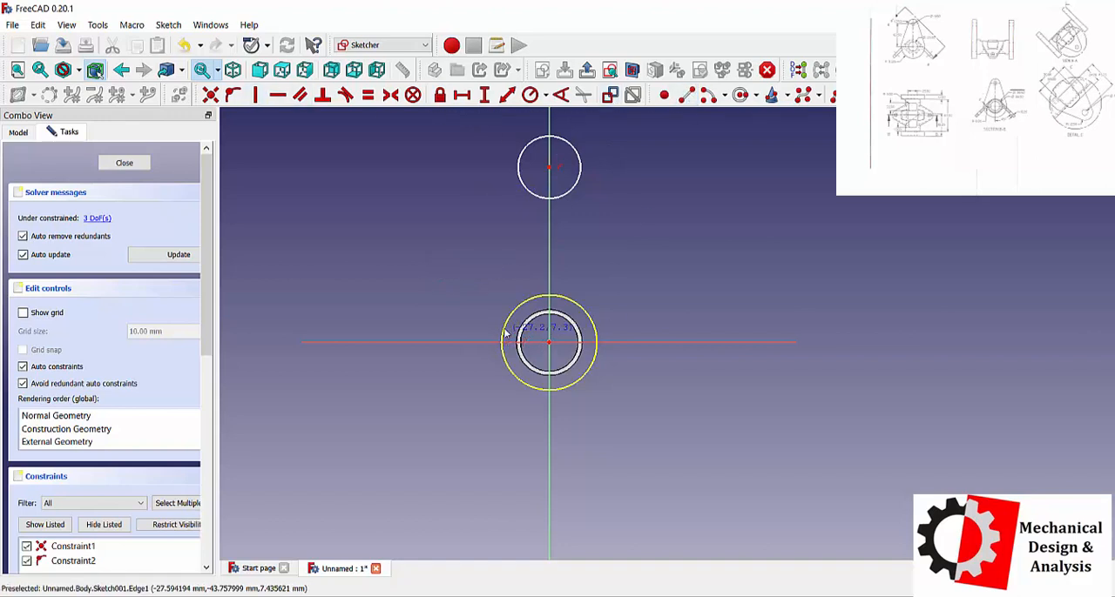
left_click(505, 330)
left_click(519, 170)
left_click(597, 332)
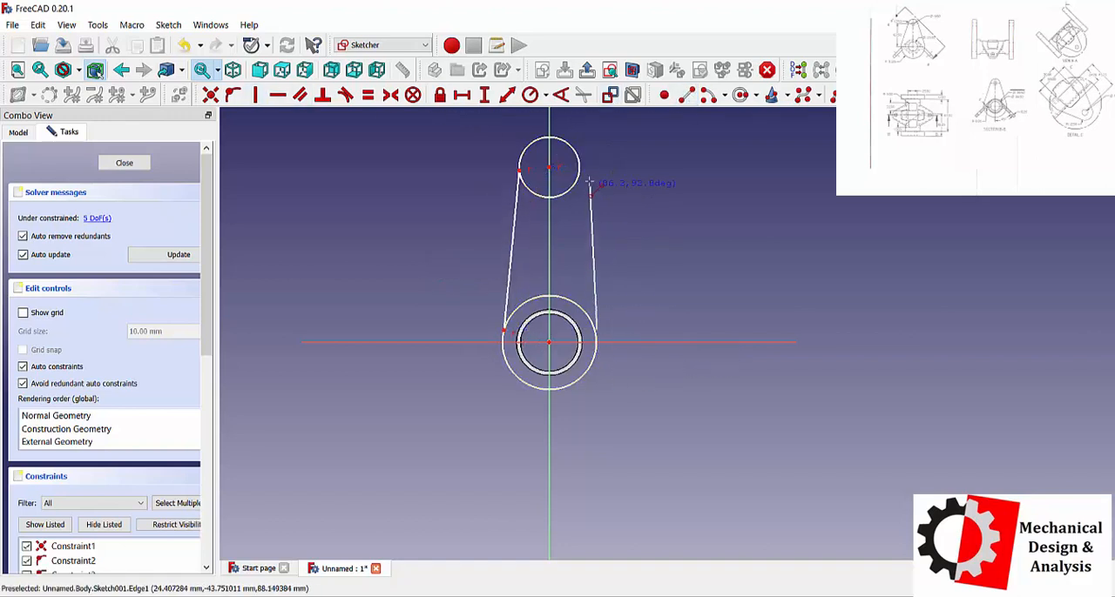
left_click(579, 170)
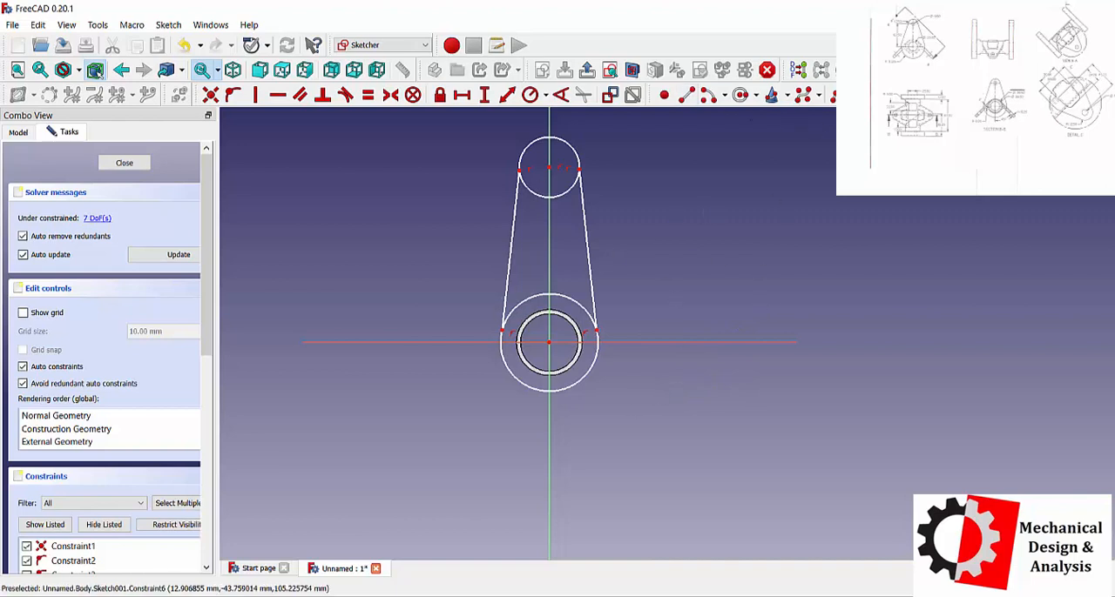
Constrain the upper circle's radius to 12.5 mm and the lower circle's radius to 31.25 mm.
left_click(530, 94)
left_click(577, 155)
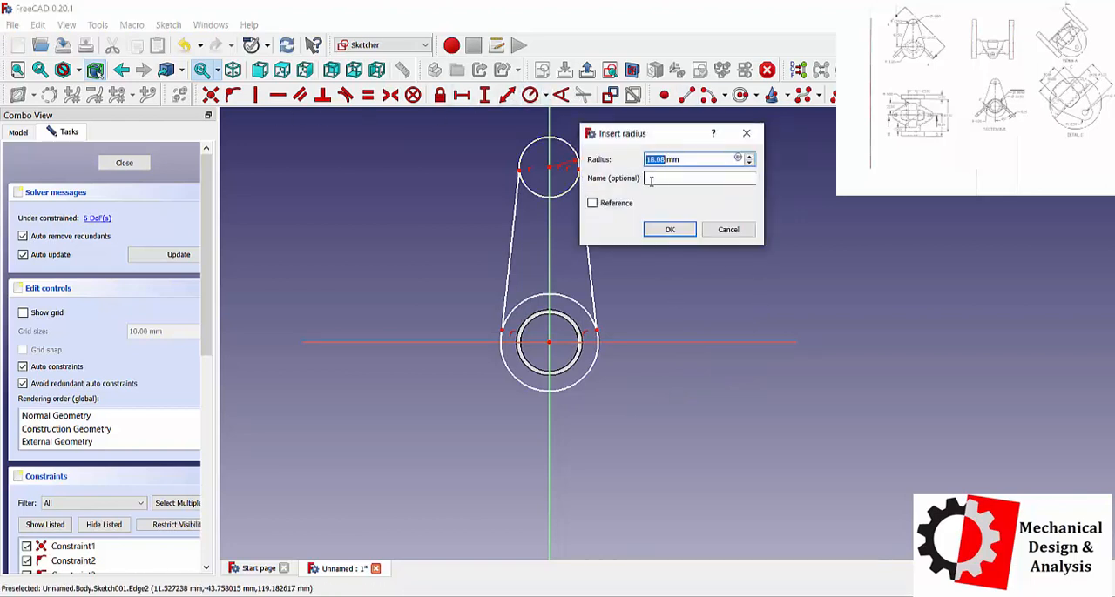
key("Return")
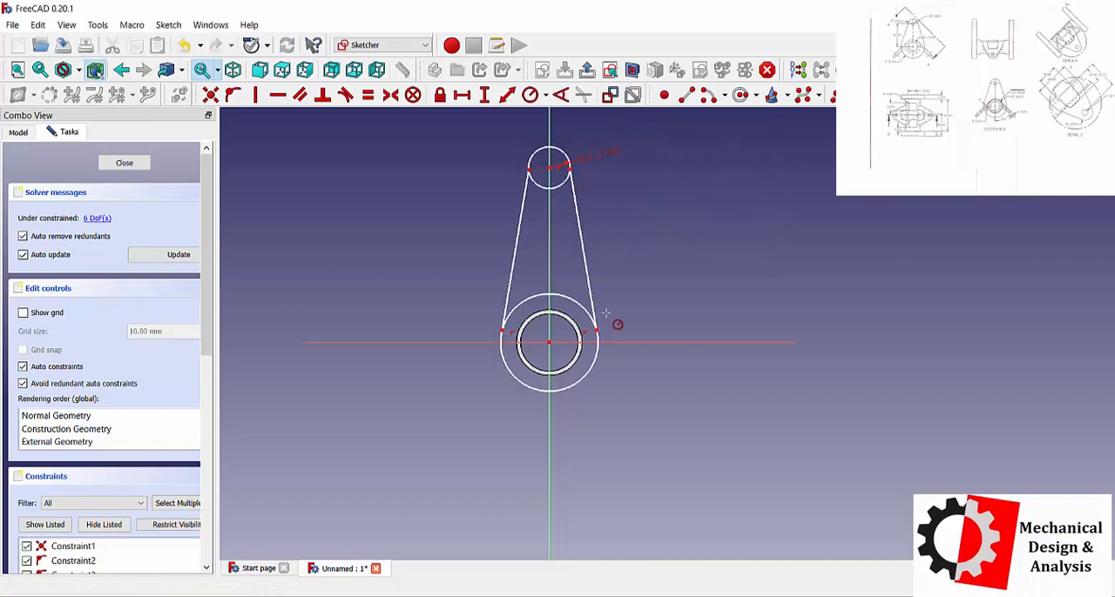
left_click(598, 357)
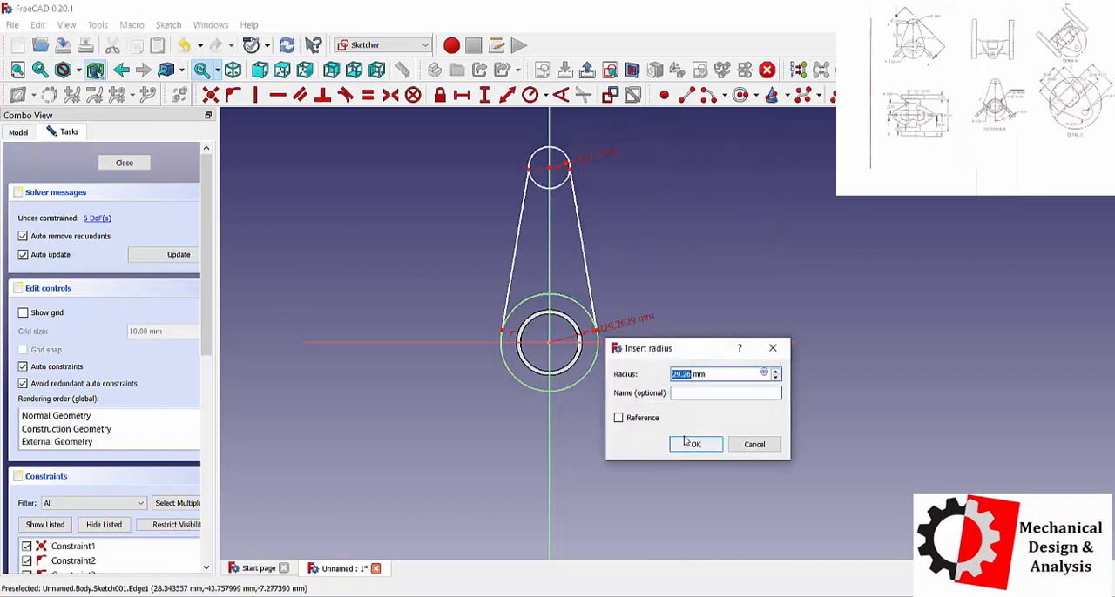
type("31")
left_click(694, 444)
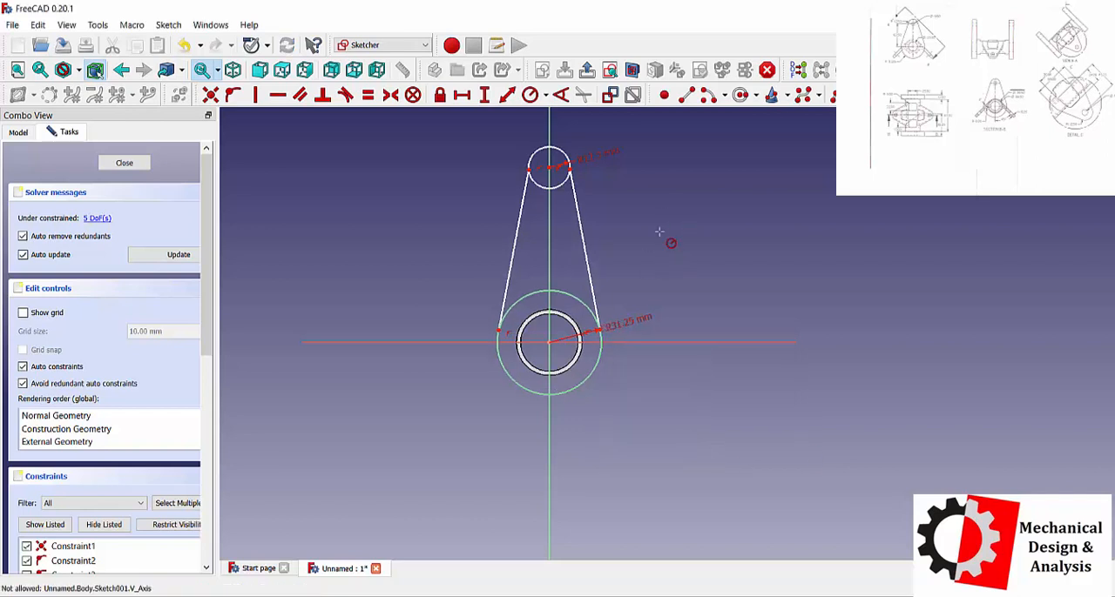
Make both side lines tangent to the upper and lower circles, and trim away the circles' inner arcs.
left_click(526, 187)
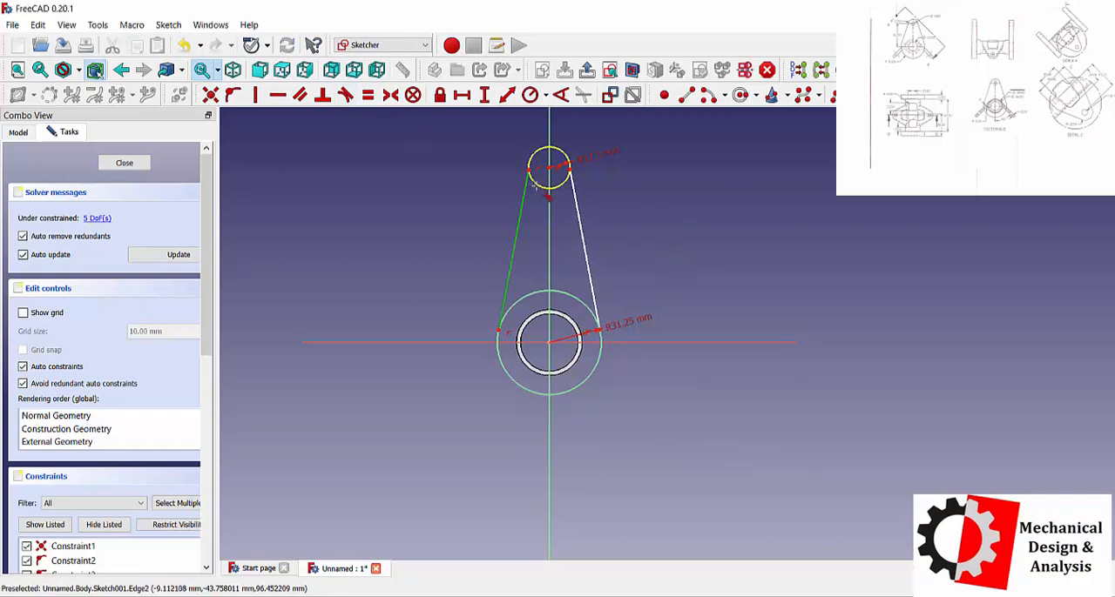
left_click(566, 179)
left_click(566, 181)
left_click(575, 197)
left_click(601, 349)
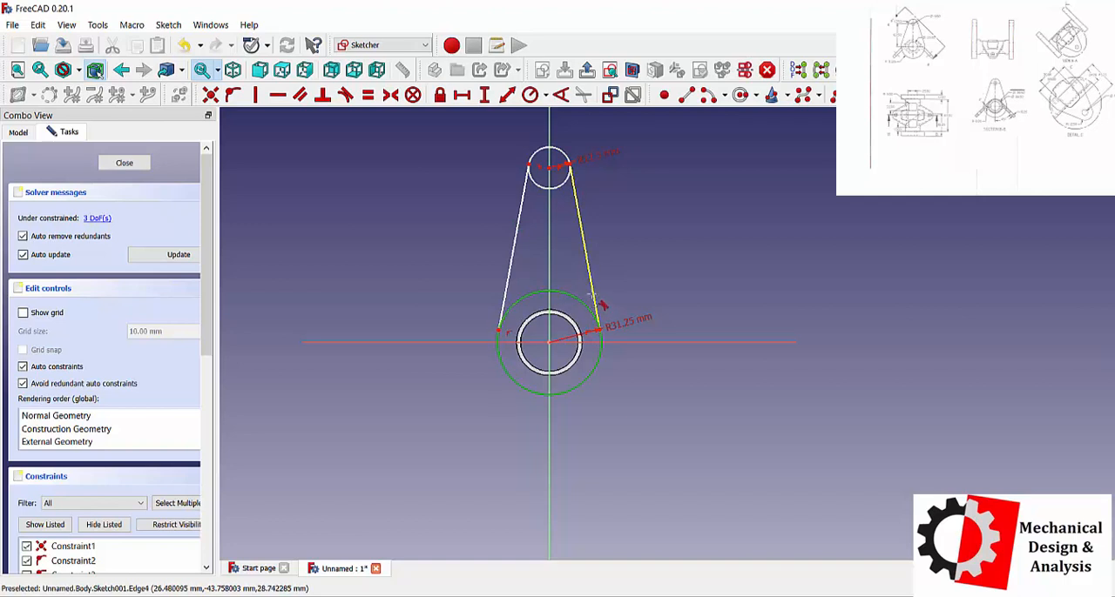
left_click(592, 297)
left_click(499, 345)
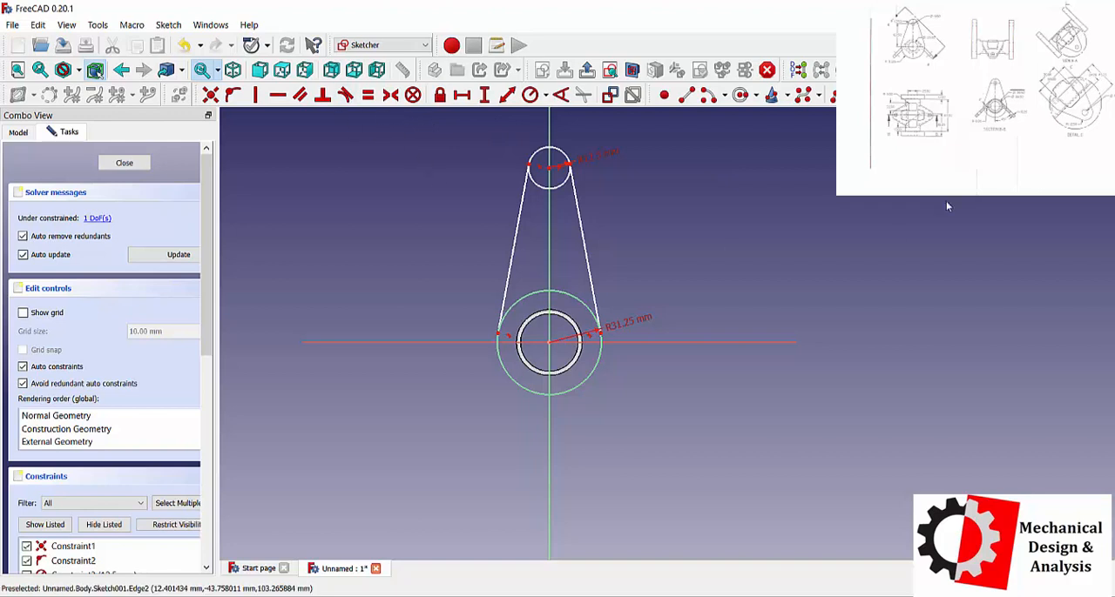
left_click(802, 94)
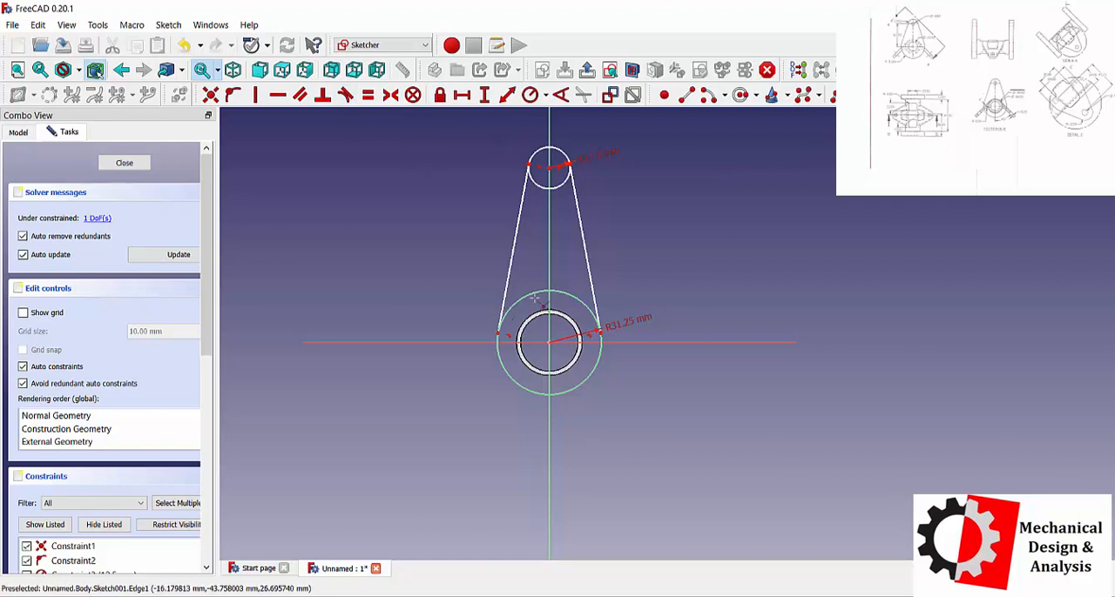
left_click(540, 191)
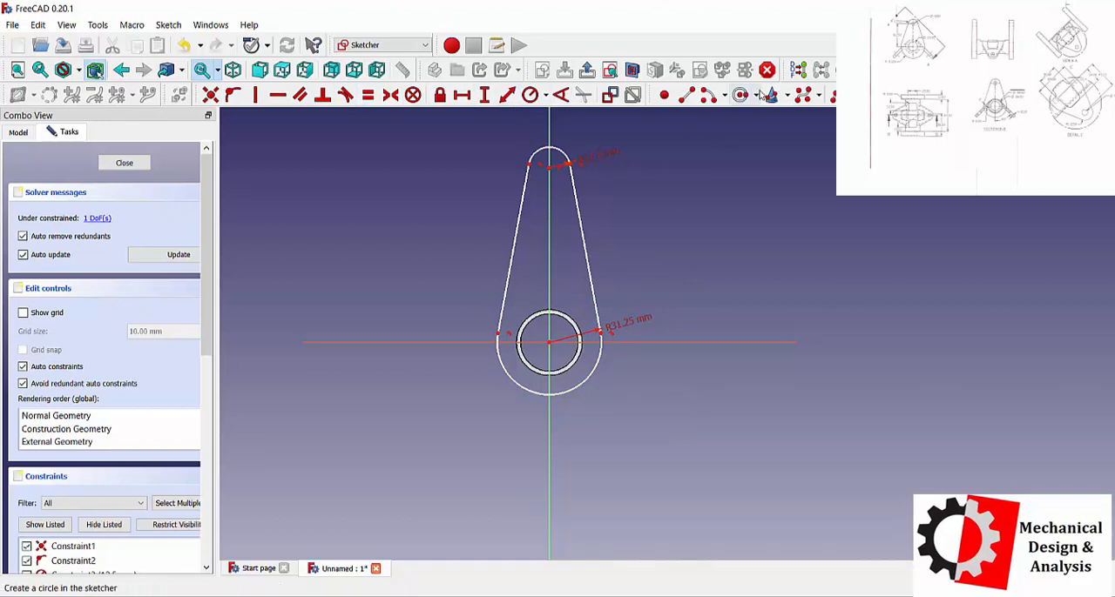
Draw a circle about 7.6 mm in radius at the centre of the upper arc.
scroll(542, 139, "up", 1)
scroll(542, 139, "up", 3)
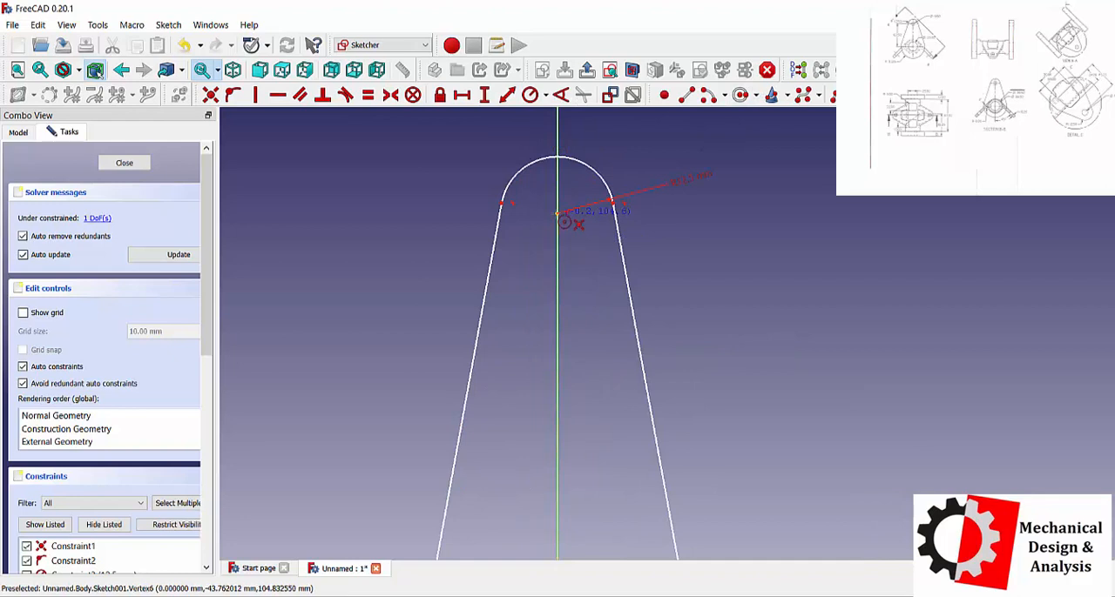
left_click(558, 212)
left_click(586, 193)
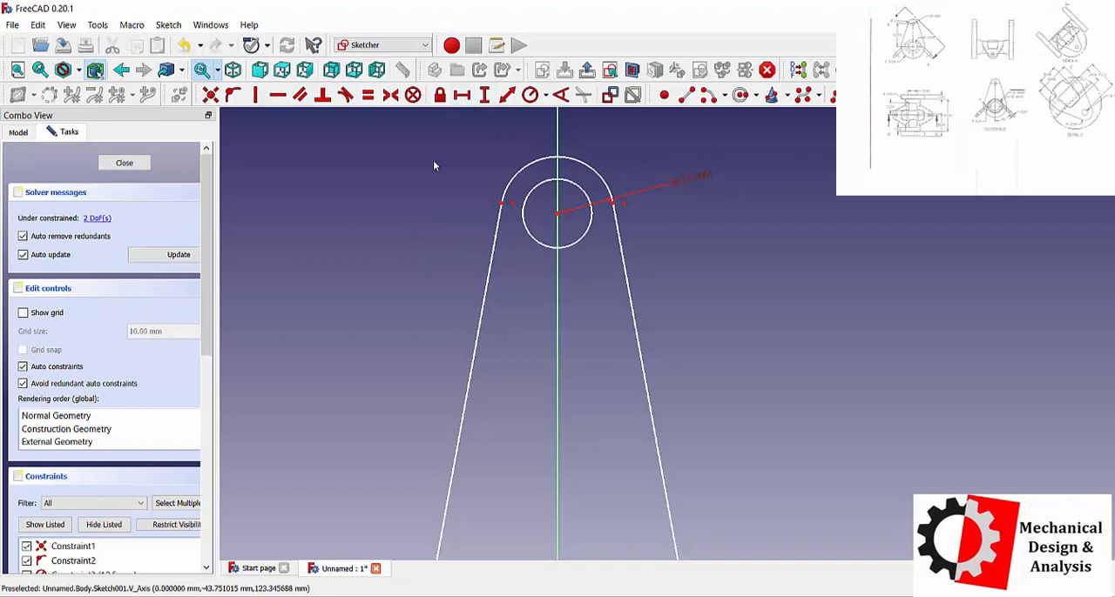
Add a radius constraint to the small circle inside the upper arc.
left_click(546, 98)
left_click(561, 116)
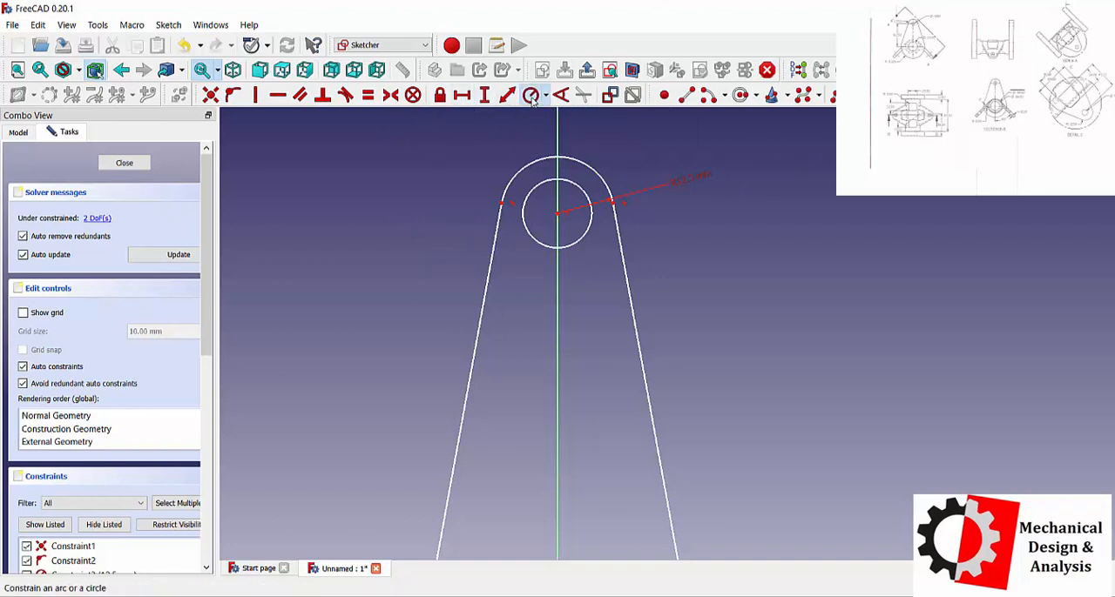
left_click(580, 191)
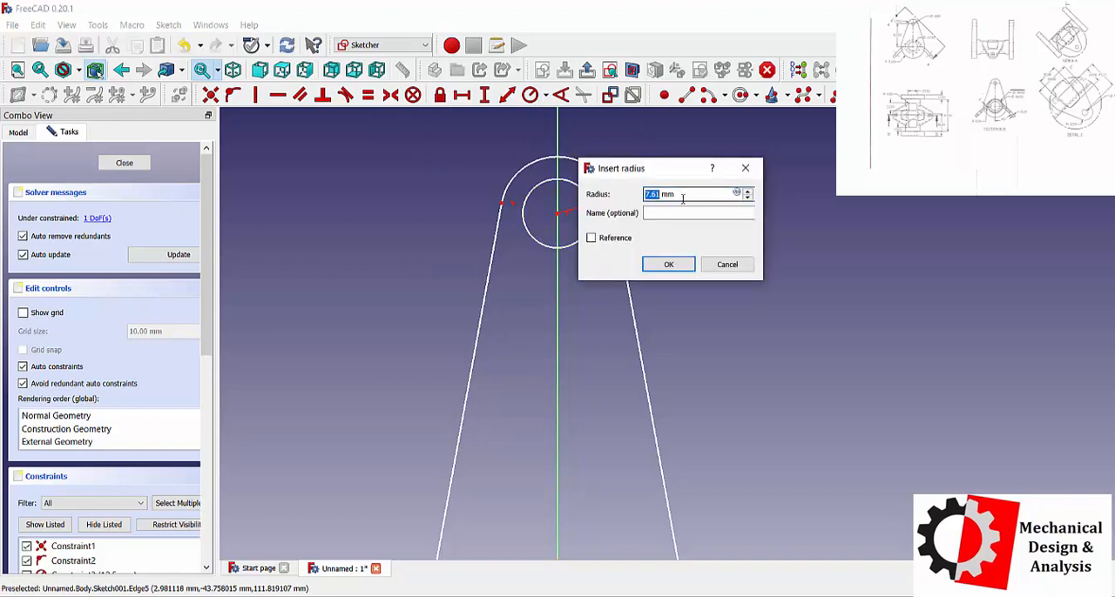
type("9")
key("Return")
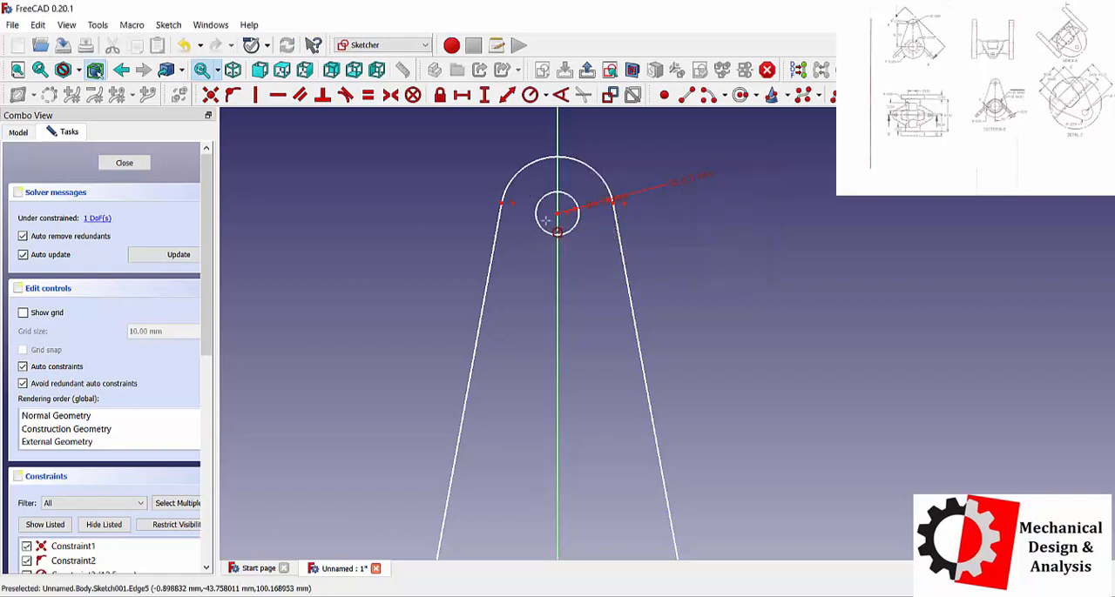
scroll(552, 237, "down", 3)
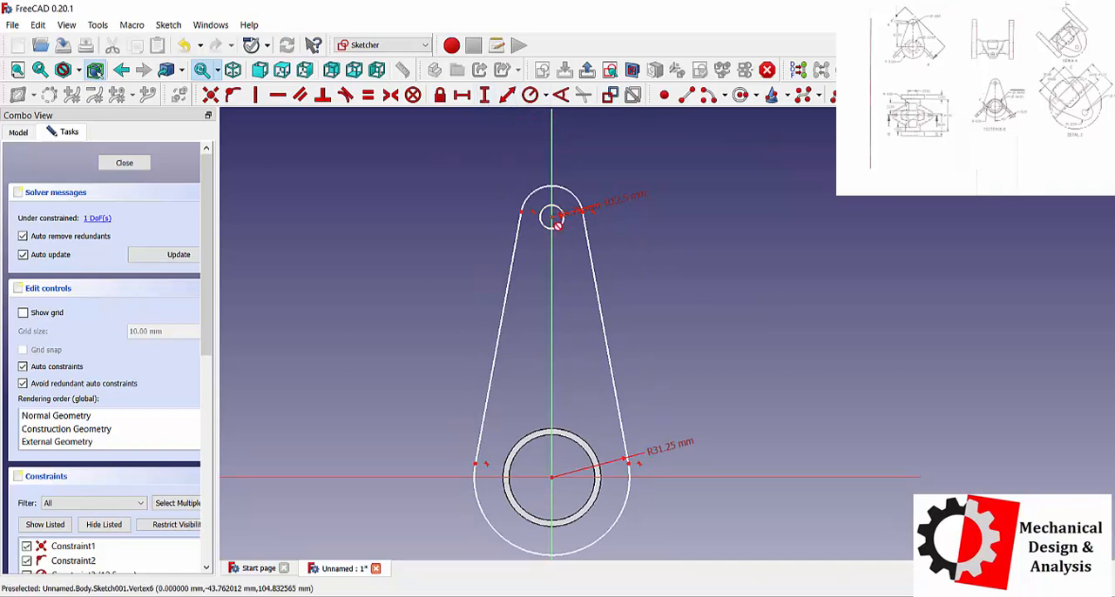
Constrain the vertical distance between the small upper circle's centre and the origin to 62.5 mm, and close the sketch.
left_click(552, 478)
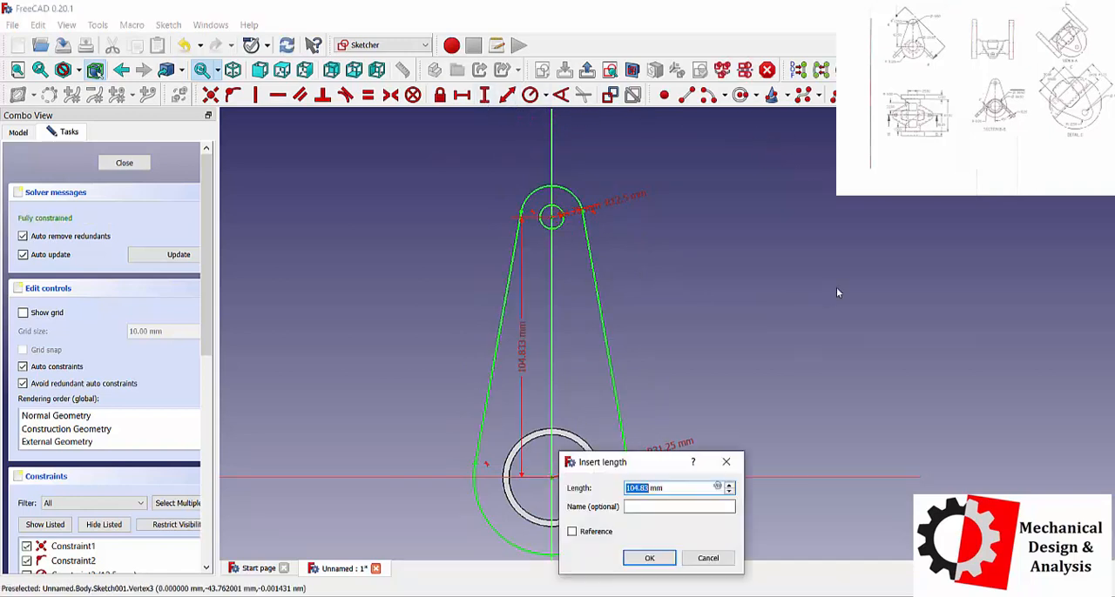
type("62.5")
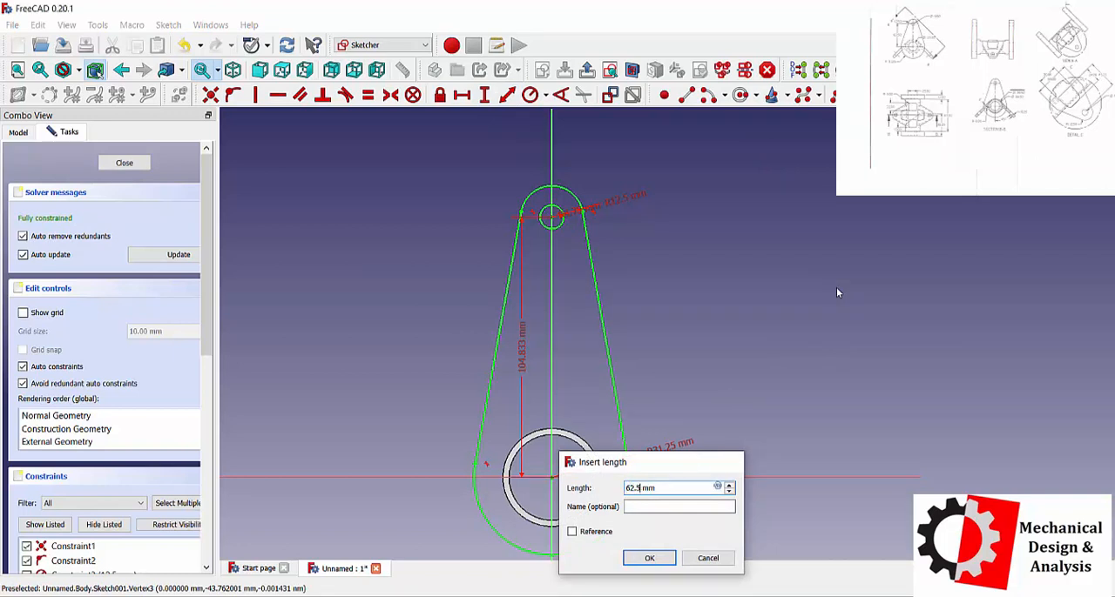
key("Return")
key("i")
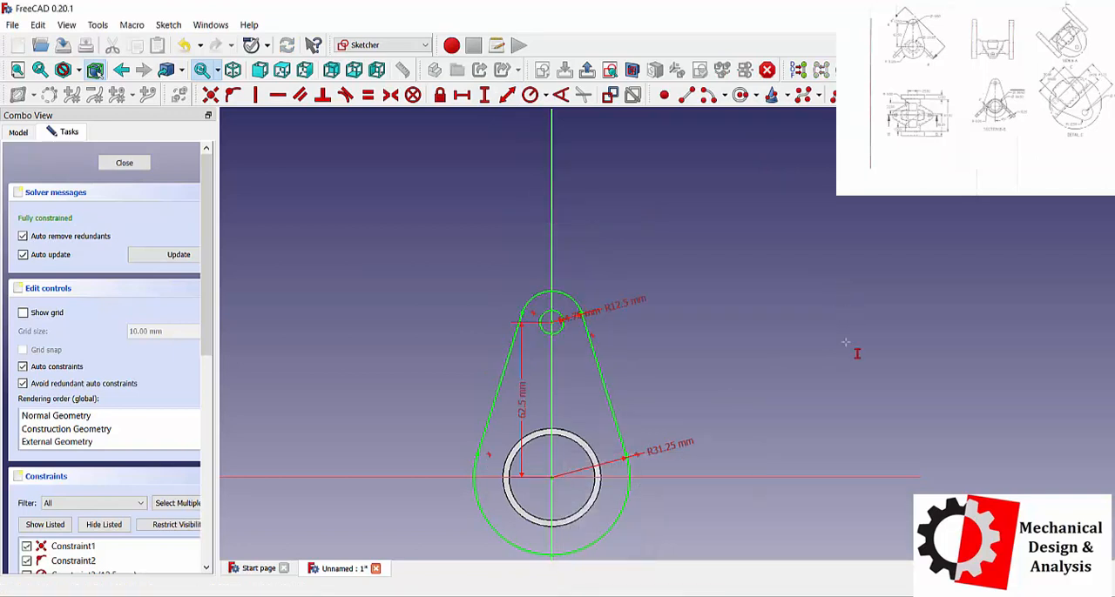
middle_click_drag(771, 256, 810, 218)
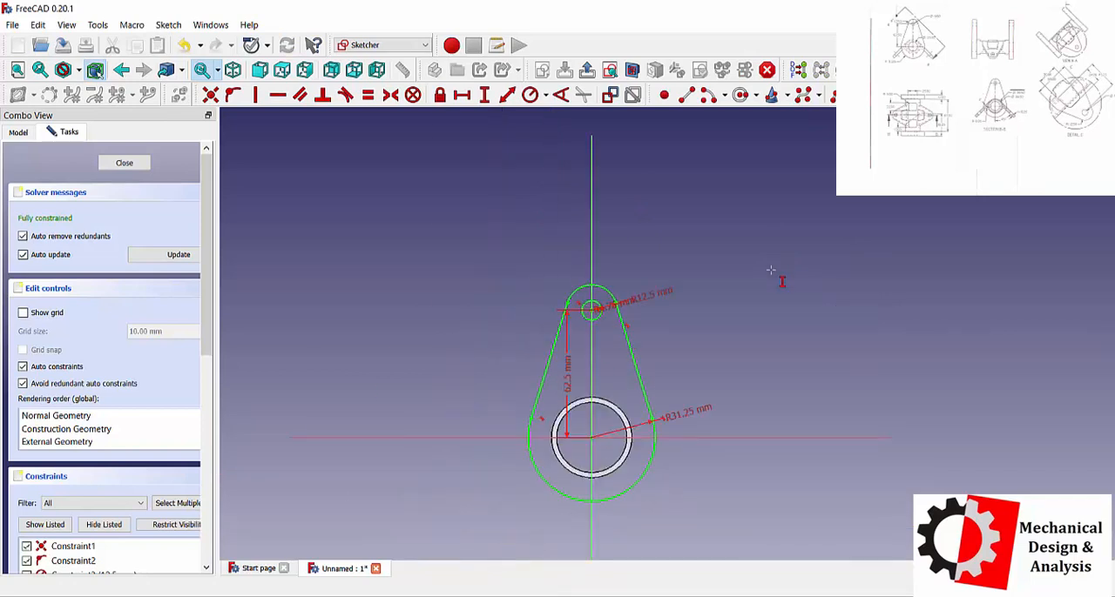
middle_click_drag(482, 412, 508, 418)
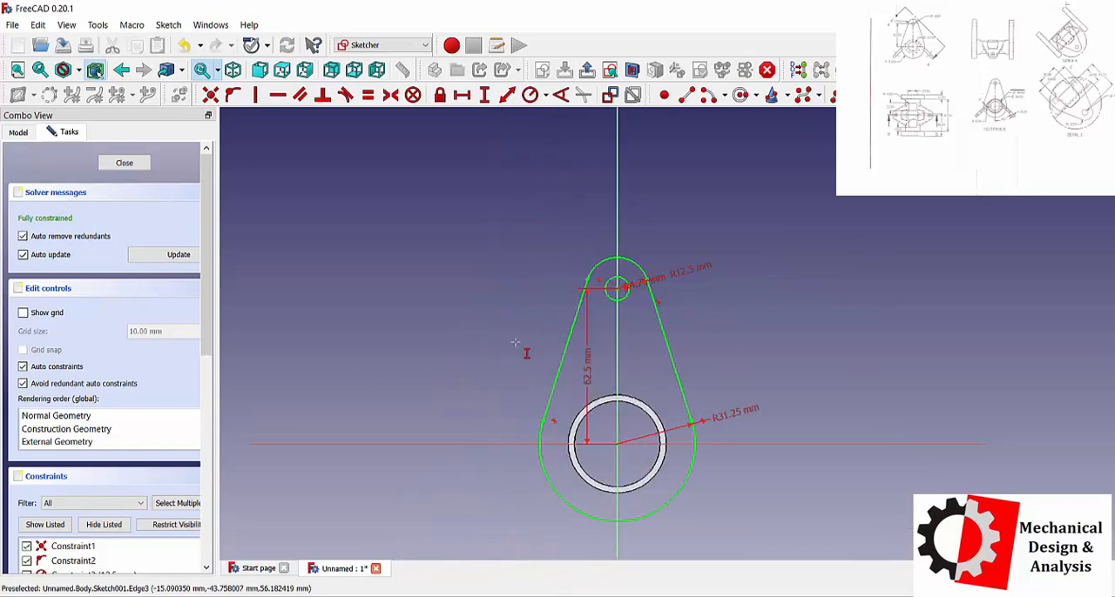
left_click(124, 163)
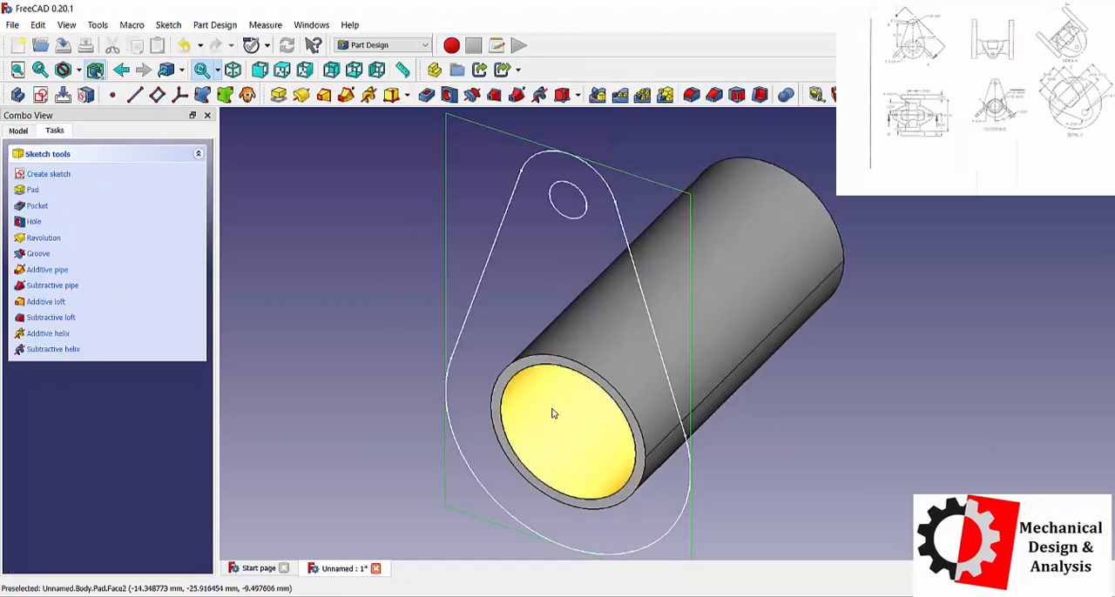
Reopen the arm profile sketch and draw a circle about 7.4 mm in radius centred on the origin.
left_click(13, 132)
double_click(83, 235)
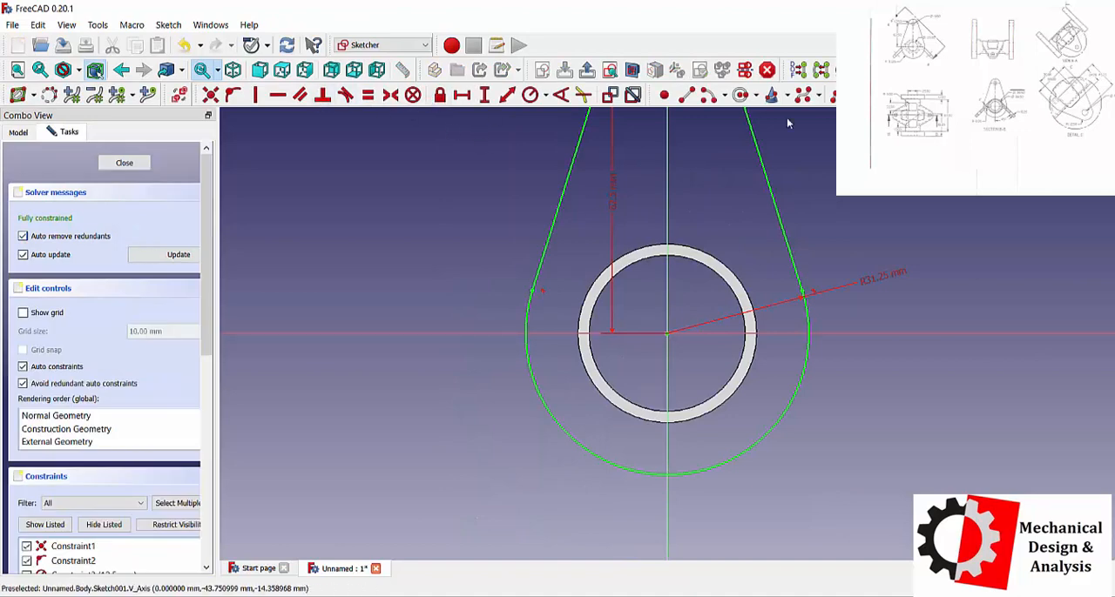
left_click(740, 95)
left_click(667, 334)
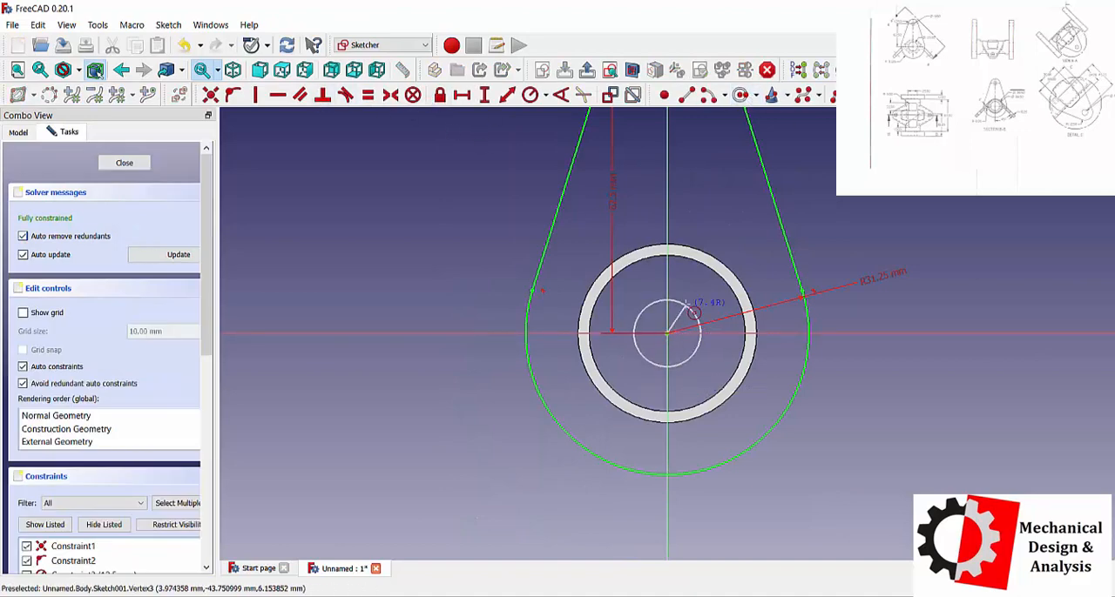
left_click(643, 311)
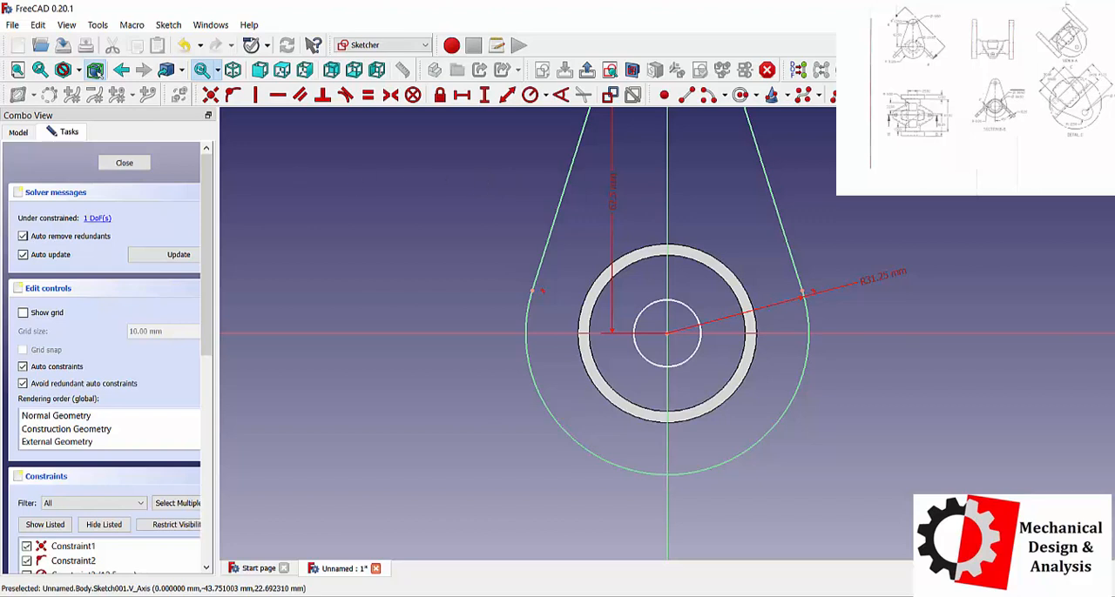
Constrain the radius of the circle at the origin to 12.5 mm and close the sketch.
left_click(740, 95)
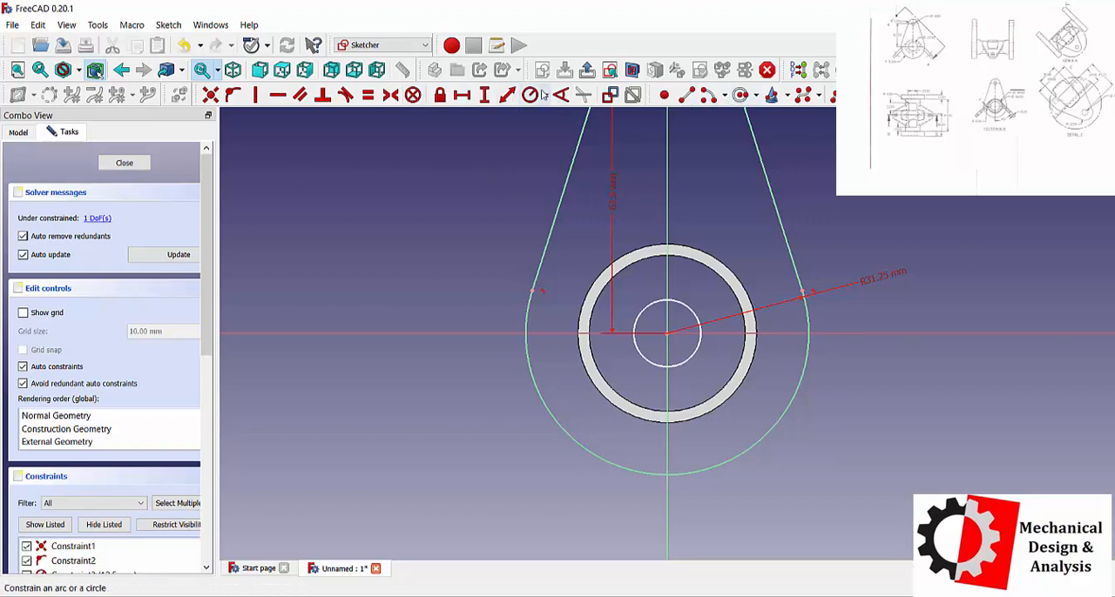
left_click(697, 311)
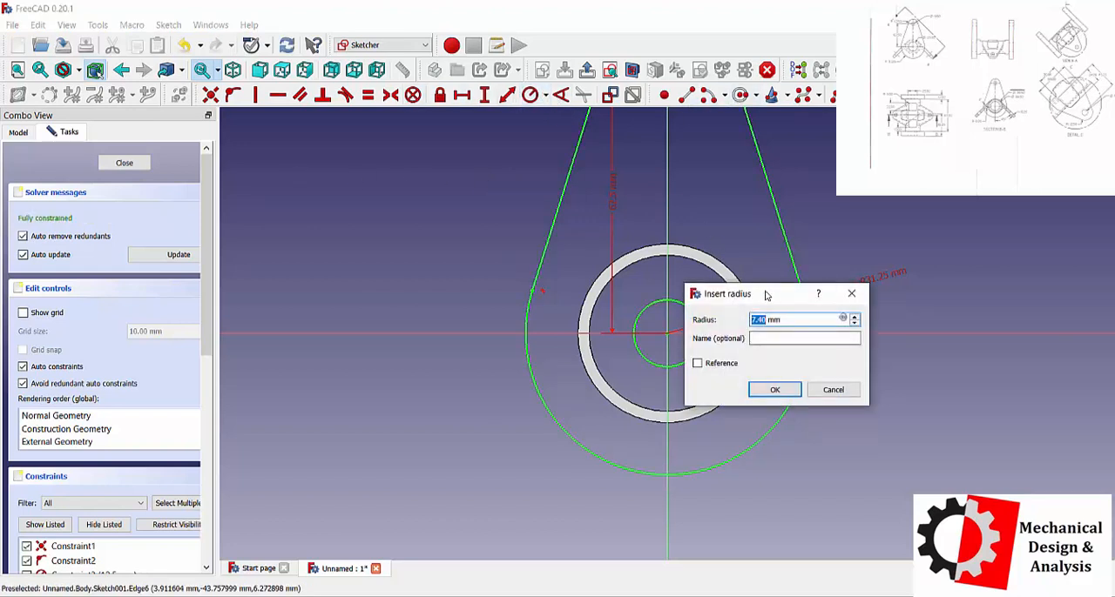
left_click_drag(766, 296, 894, 297)
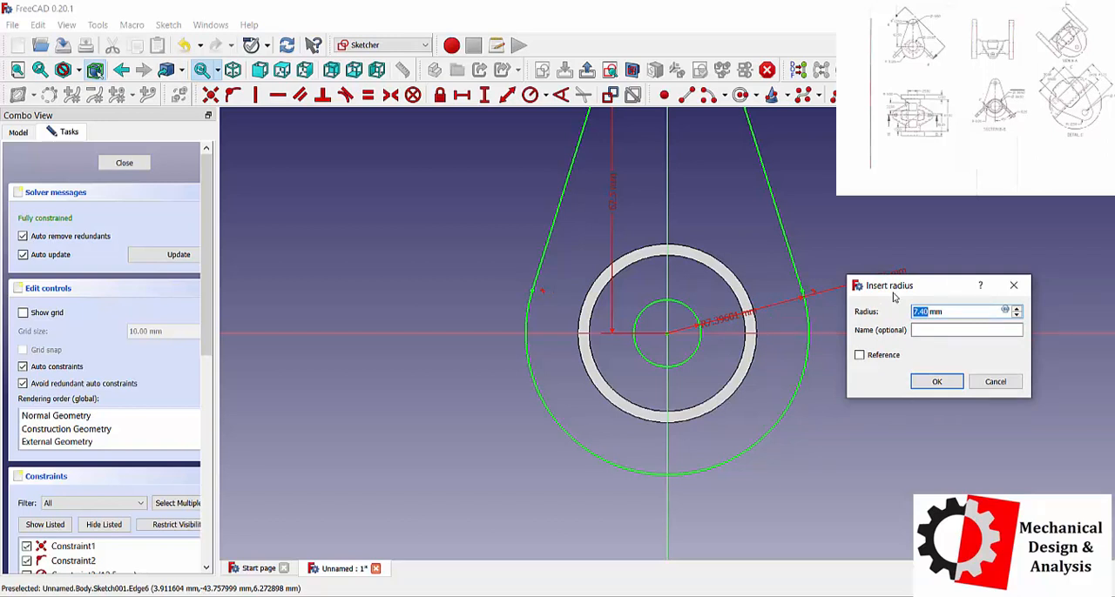
type("12")
key("Return")
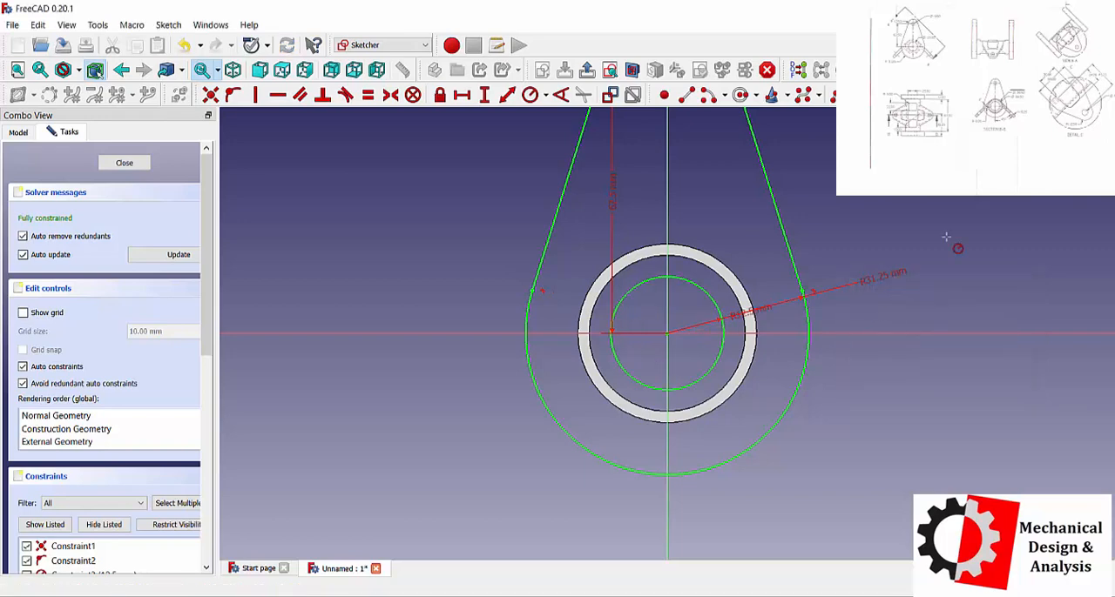
left_click(124, 163)
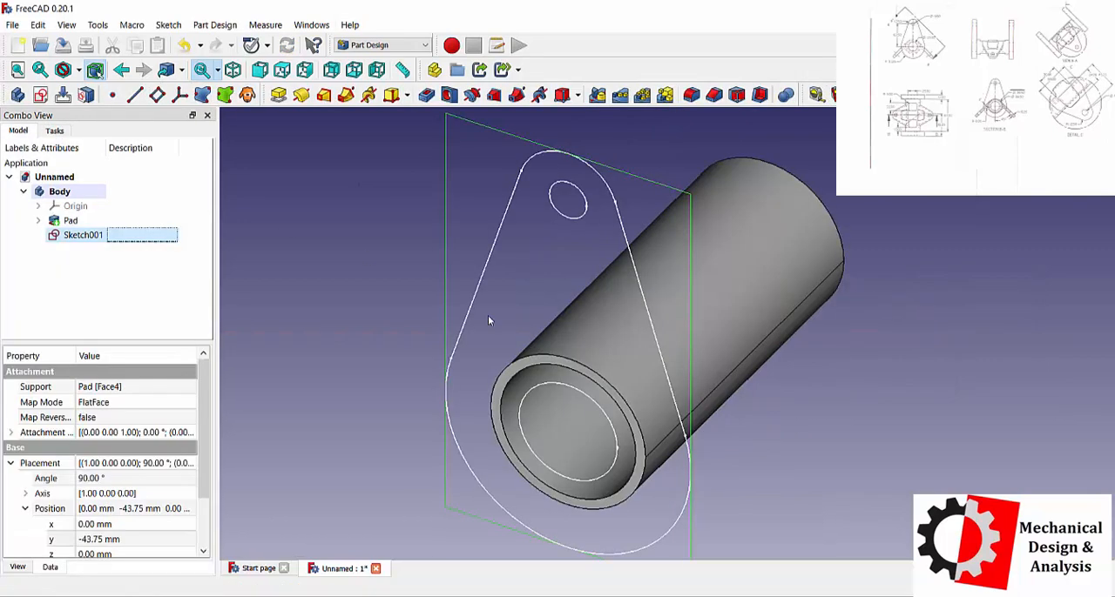
Pad the arm profile sketch outward from the tube's end face by 12.5 mm.
left_click(278, 94)
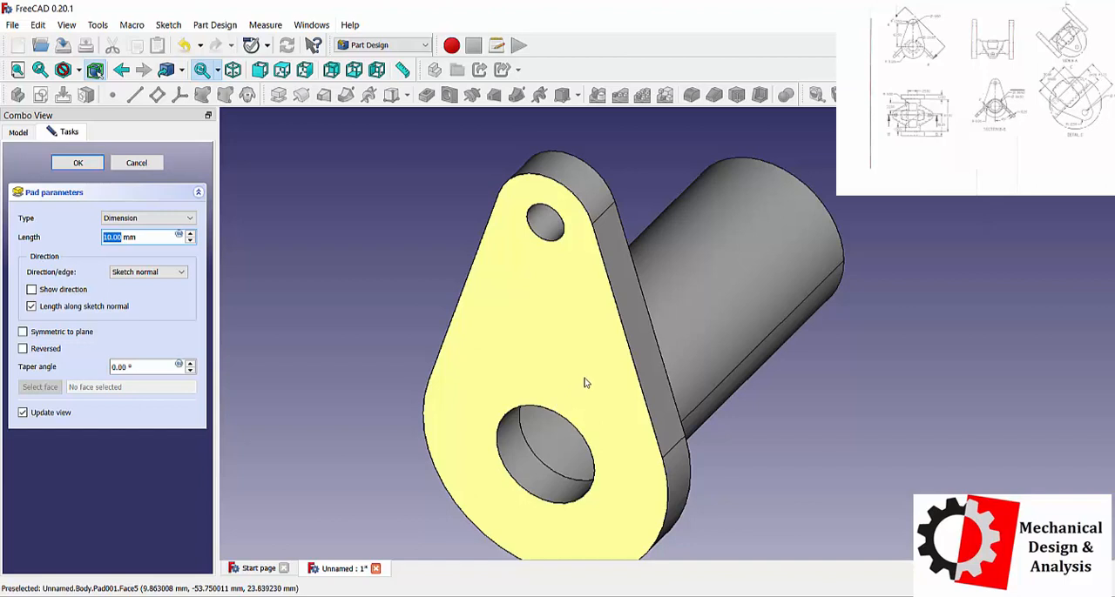
type("12")
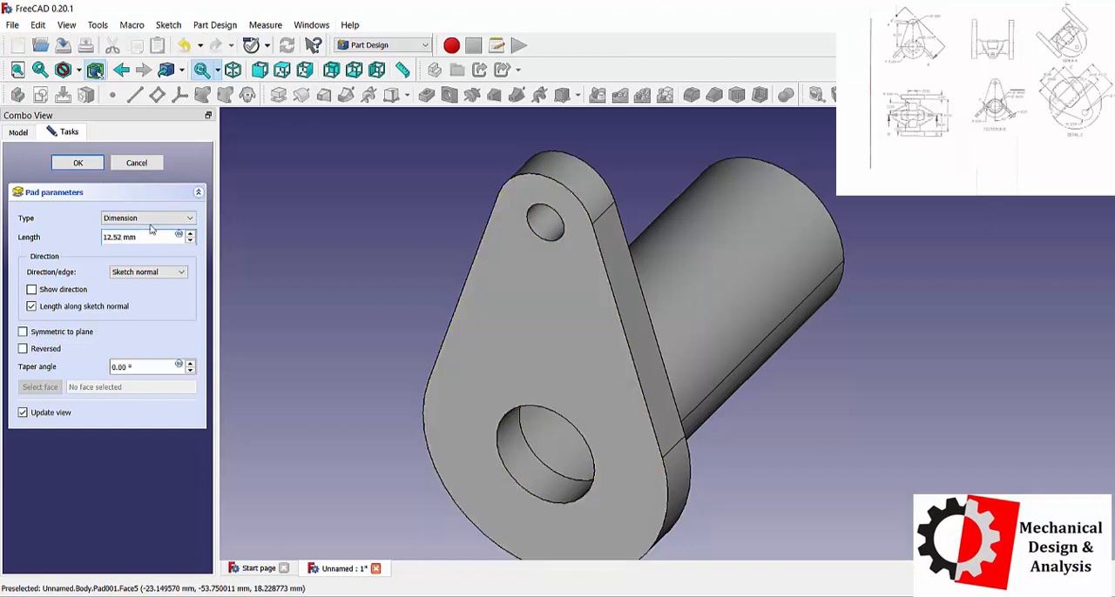
key("Return")
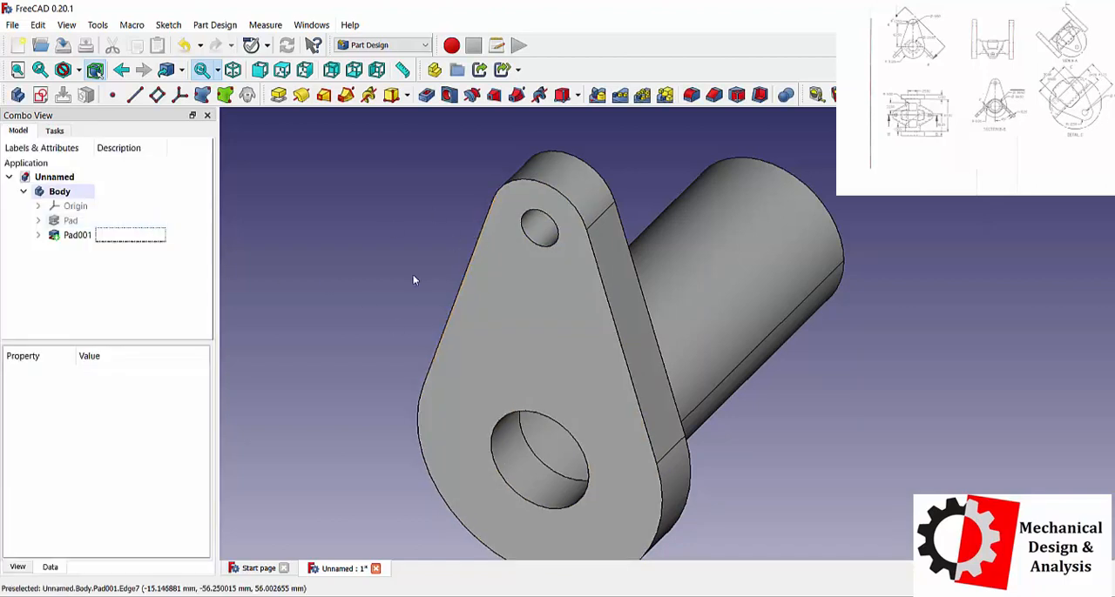
Mirror the padded arm about the base XZ plane onto the tube's other end.
left_click(79, 236)
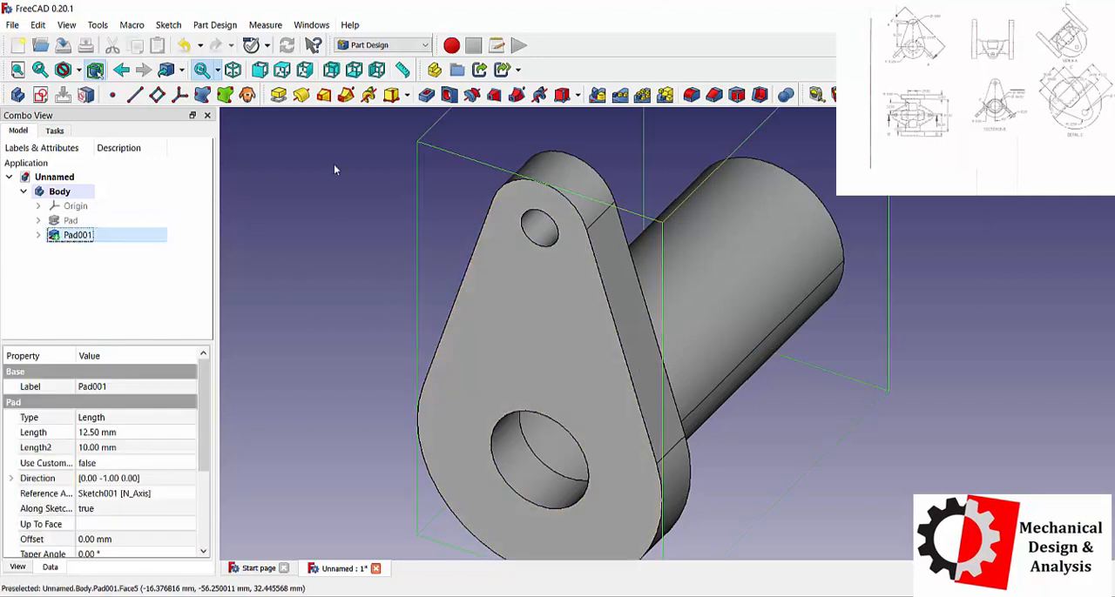
left_click(599, 95)
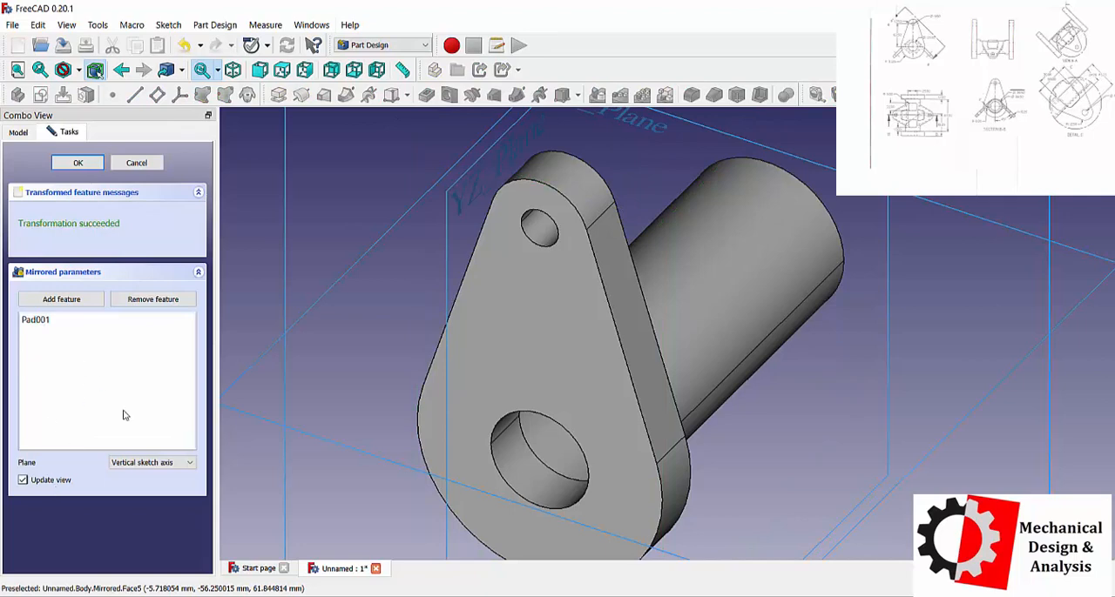
left_click(152, 463)
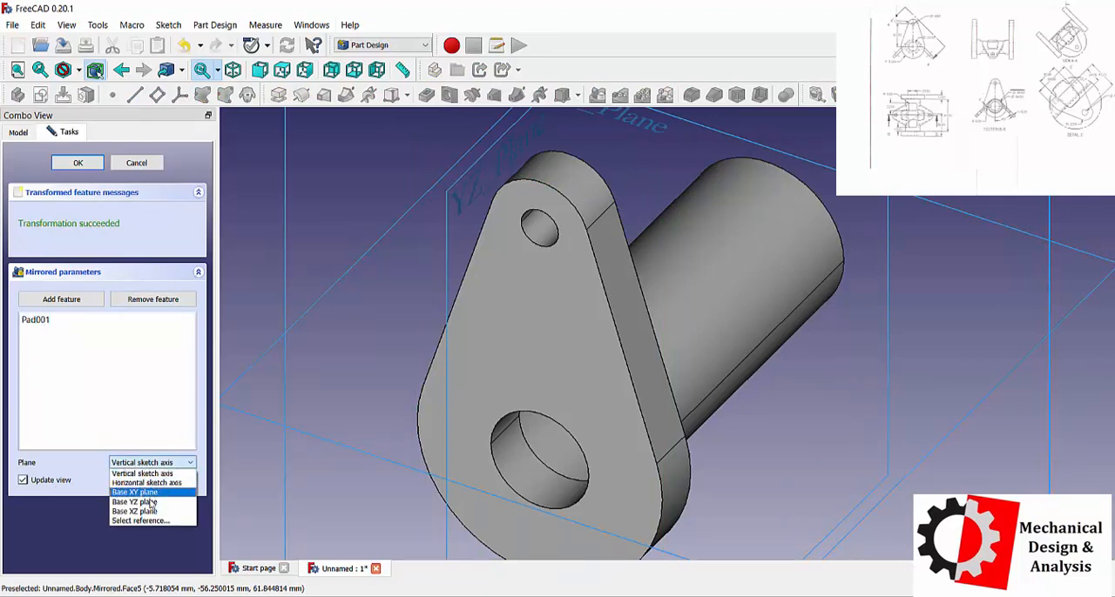
left_click(144, 503)
left_click(77, 163)
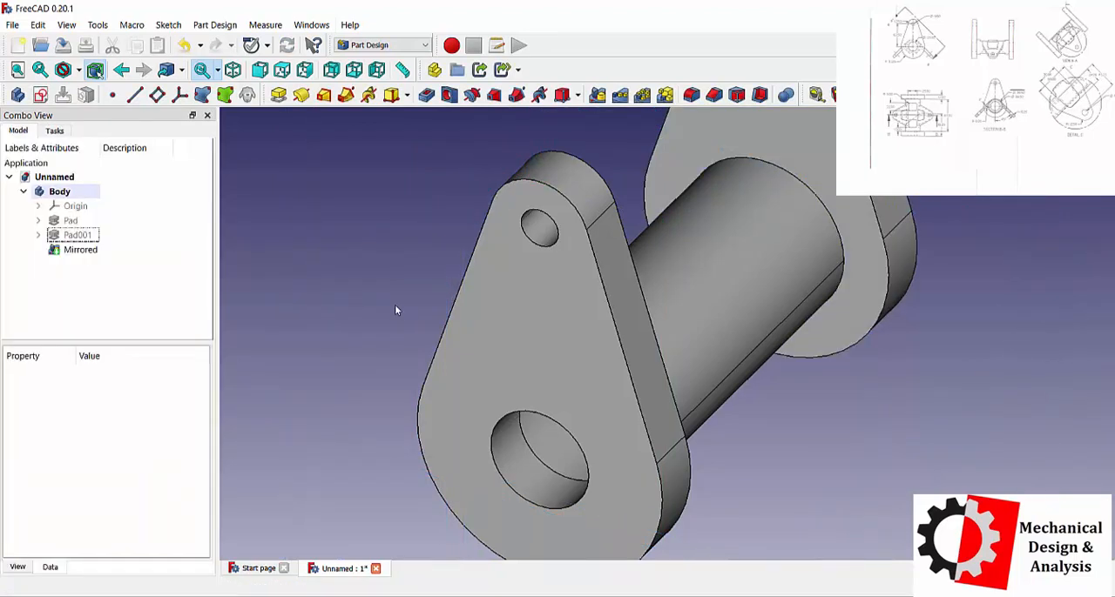
Start a new sketch on the body's XY plane.
scroll(410, 318, "up", 2)
scroll(462, 339, "down", 5)
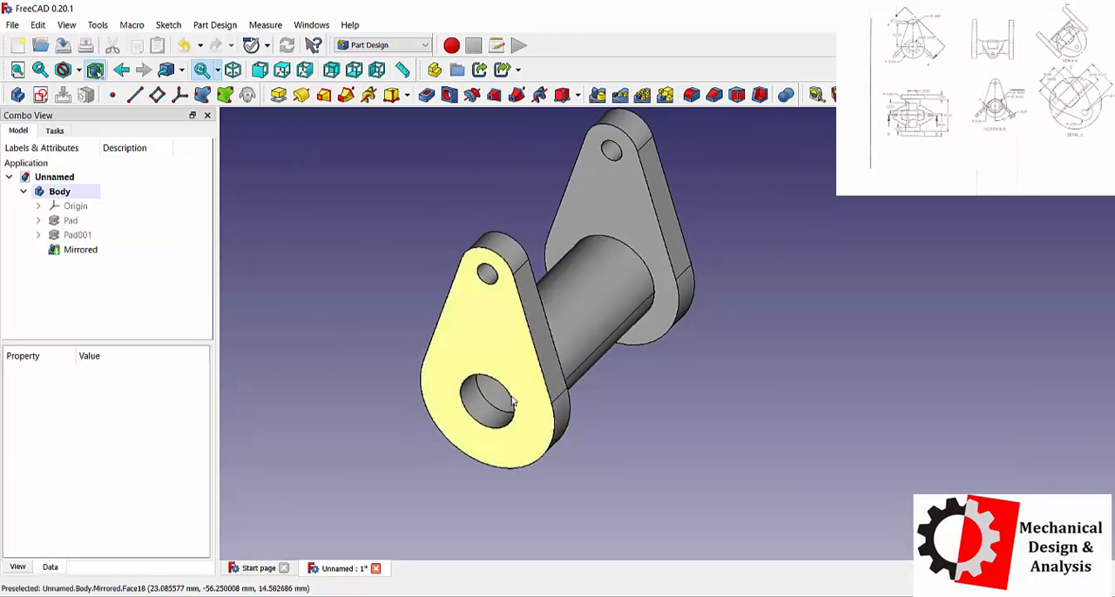
middle_click_drag(519, 397, 714, 427)
scroll(710, 427, "down", 3)
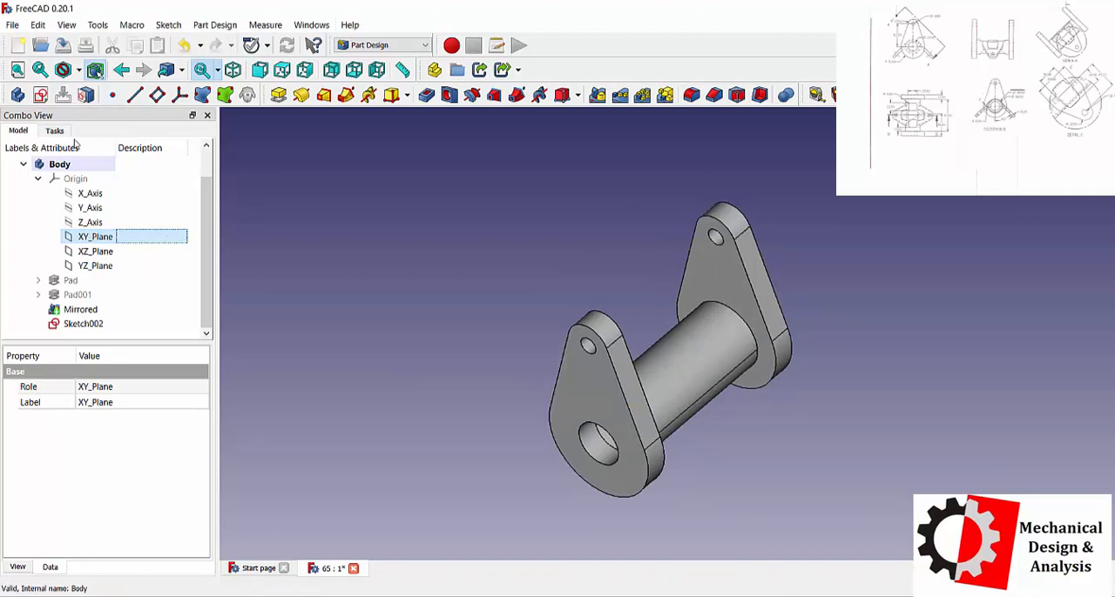
left_click(40, 94)
double_click(55, 174)
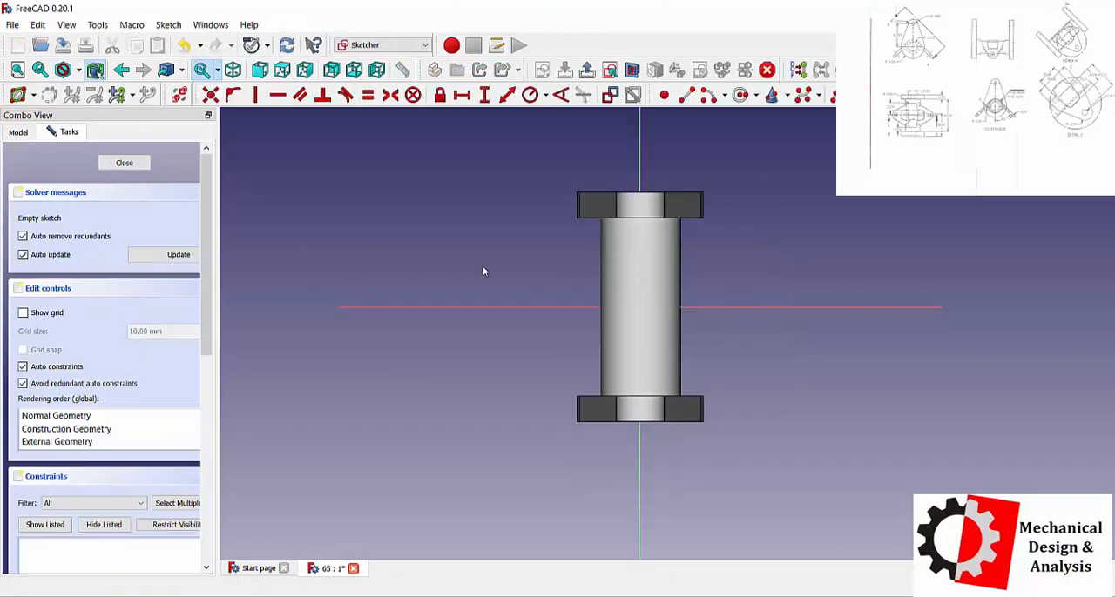
Draw two rectangles across the vertical axis over the tube, the lower about 25 by 15 mm, and switch the display to wireframe.
left_click(855, 95)
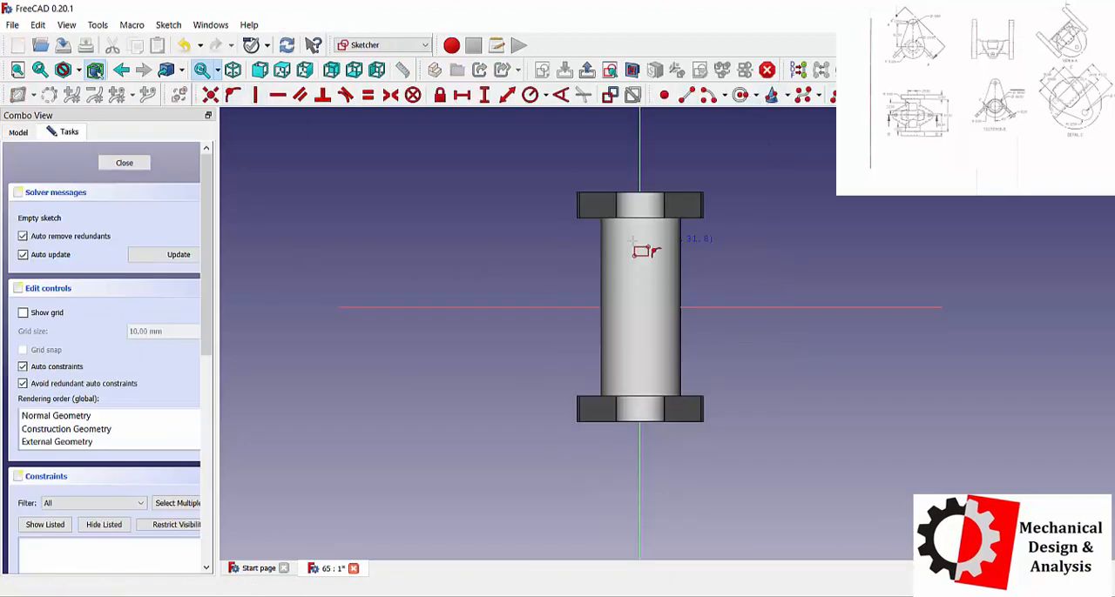
left_click(629, 241)
left_click(662, 263)
left_click(619, 342)
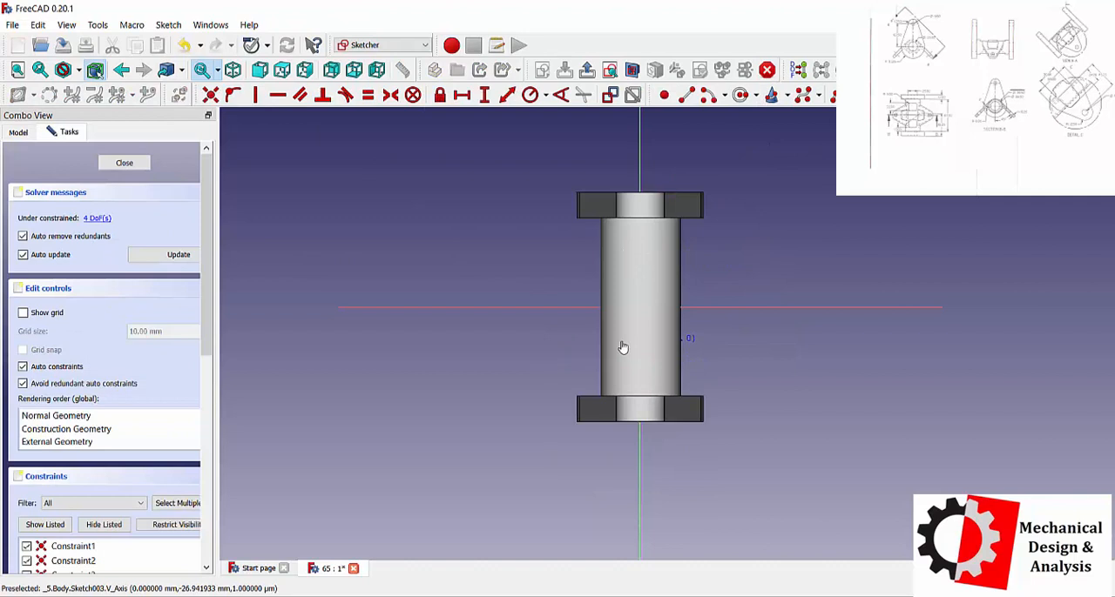
left_click(672, 372)
left_click(79, 69)
left_click(96, 122)
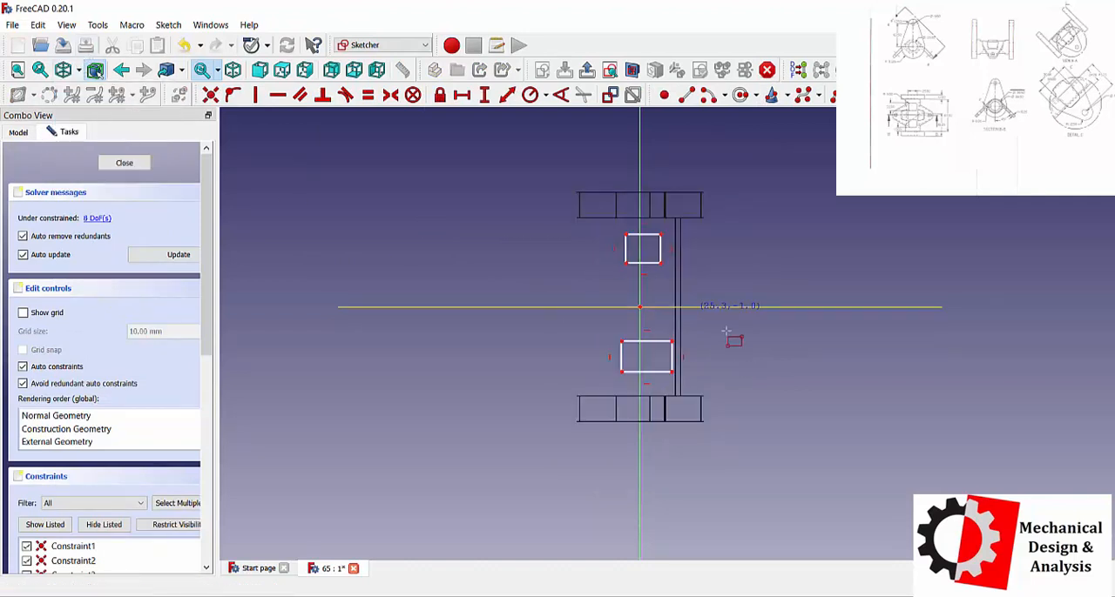
Make the upper rectangle's two bottom corners symmetric about the vertical axis.
scroll(724, 331, "up", 3)
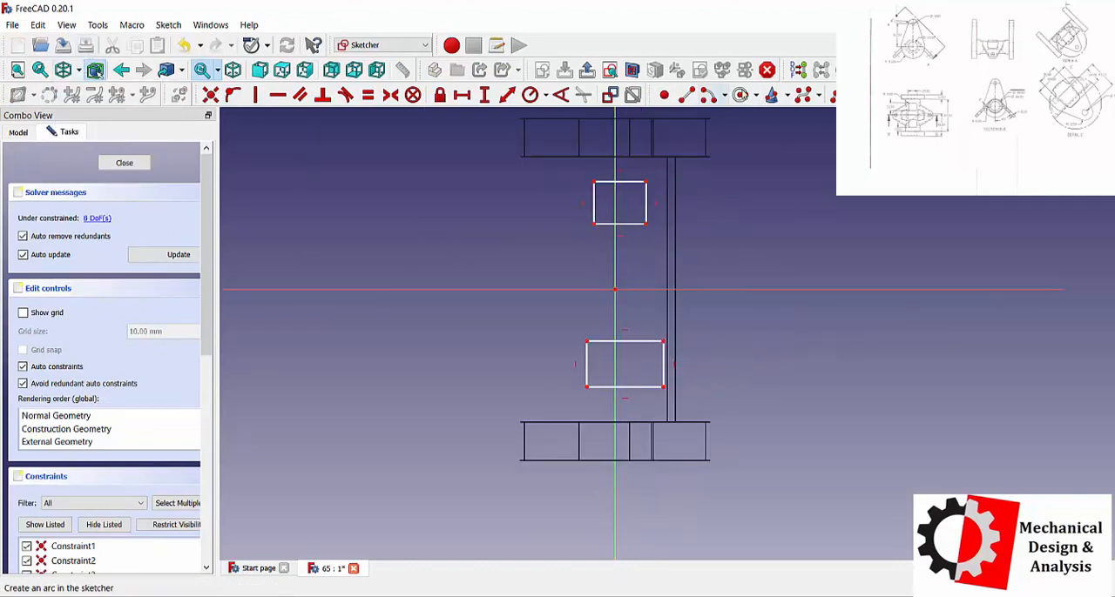
left_click(616, 236)
left_click(389, 94)
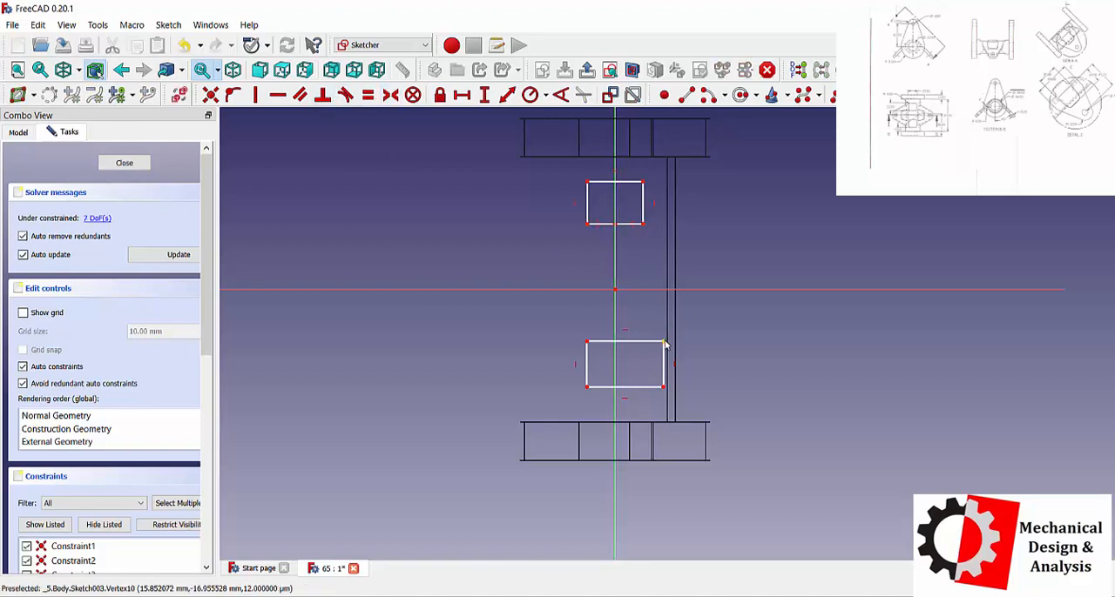
Constrain the upper rectangle's height and width to 22 mm each.
left_click(479, 102)
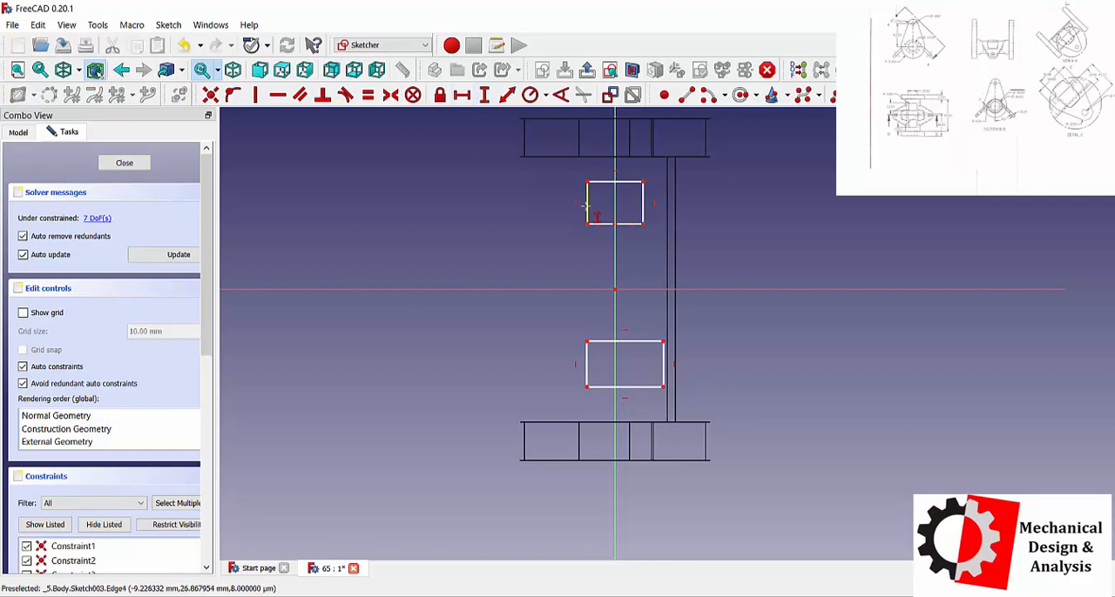
left_click(587, 207)
type("22")
key("Return")
left_click(604, 233)
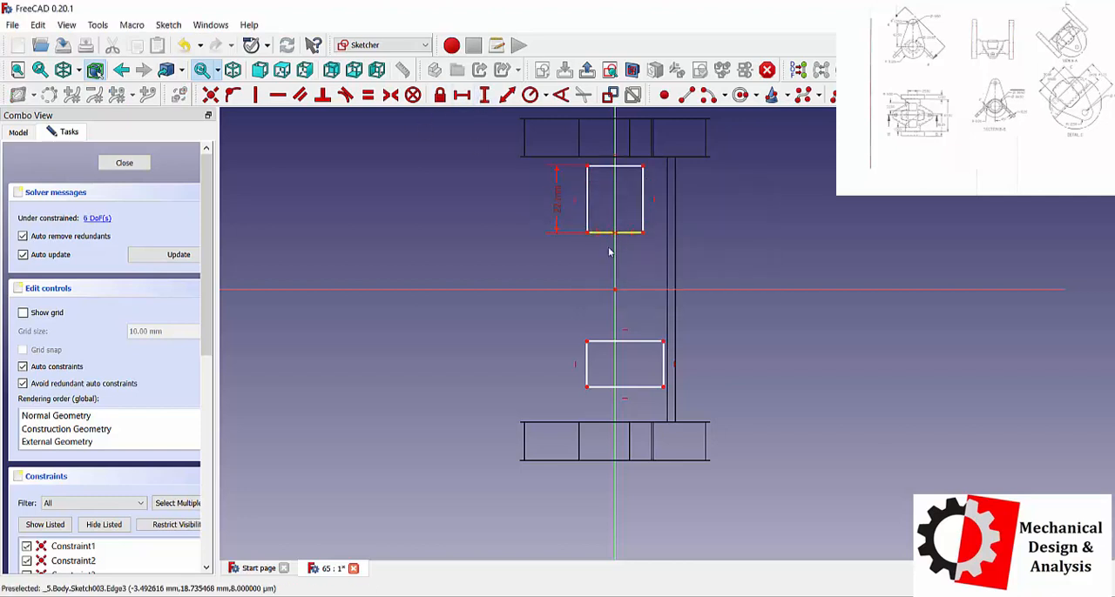
left_click(772, 224)
left_click(462, 96)
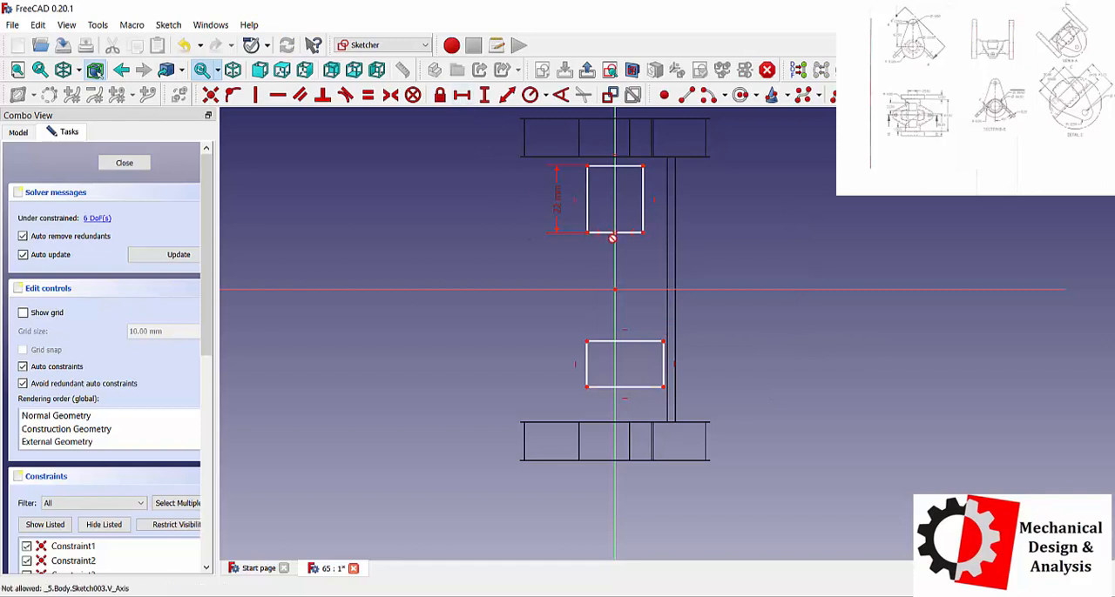
left_click(609, 233)
type("20")
key("Return")
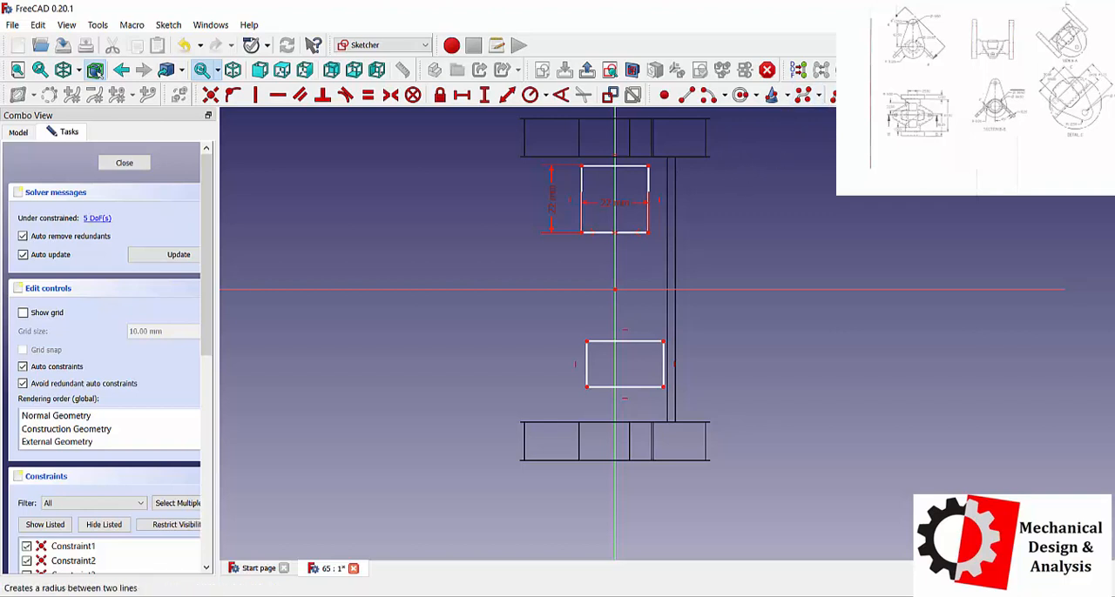
Fillet all four corners of the upper 22 mm square.
left_click(636, 166)
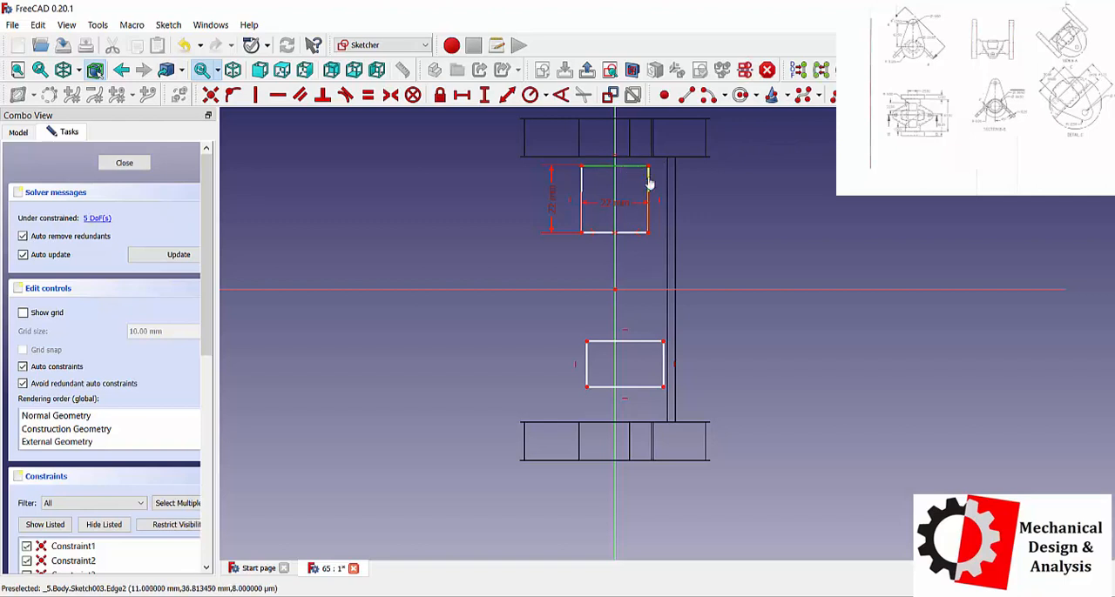
left_click(649, 180)
left_click(649, 214)
left_click(630, 233)
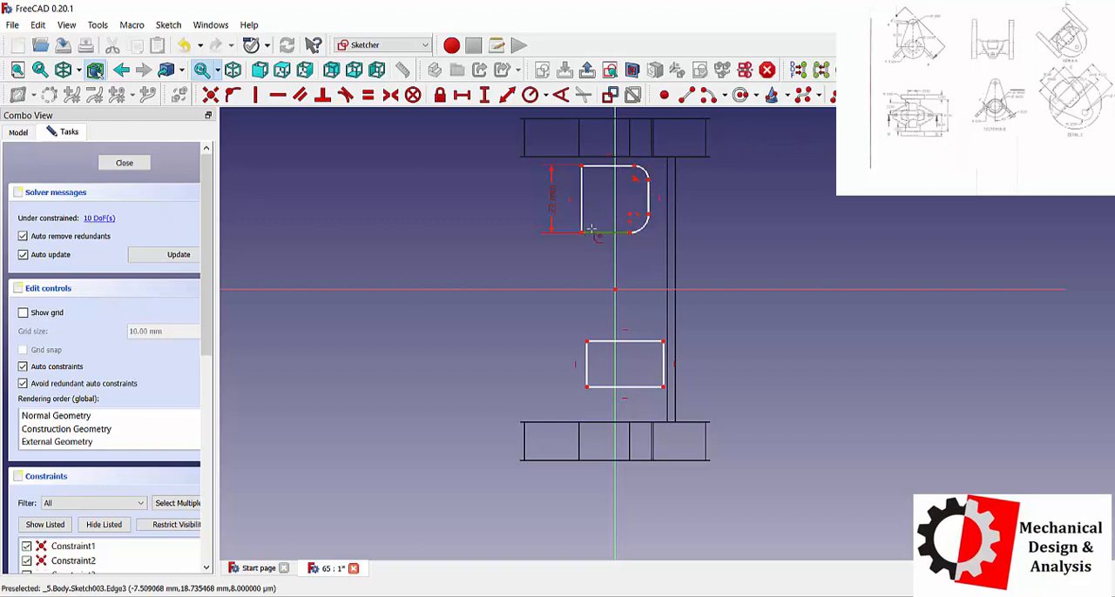
left_click(582, 218)
left_click(581, 180)
left_click(596, 166)
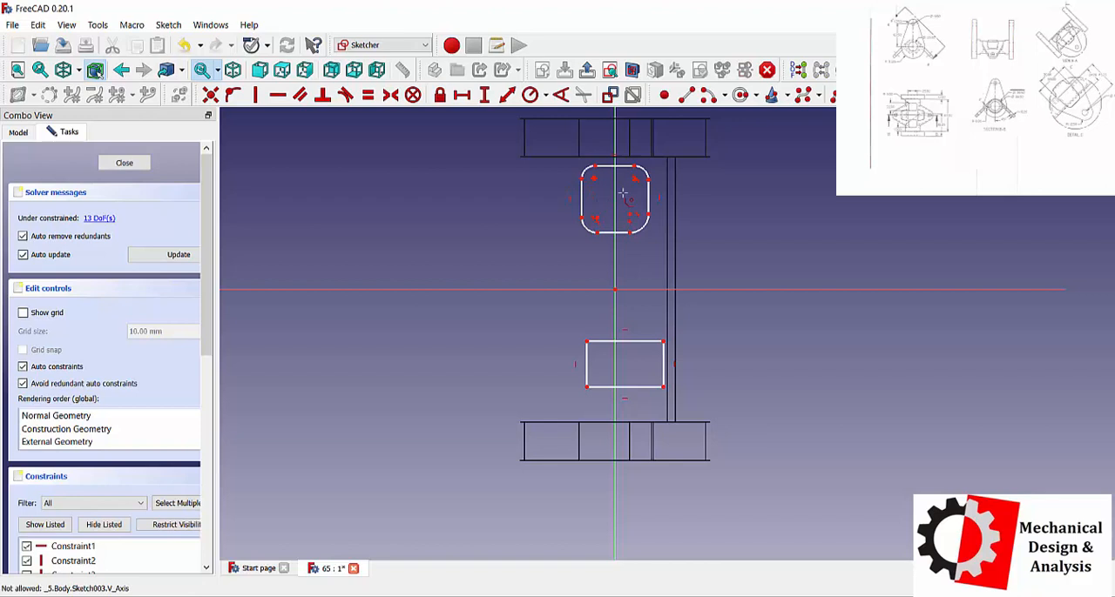
Make the four corner arcs of the upper rounded square equal in radius.
left_click(368, 95)
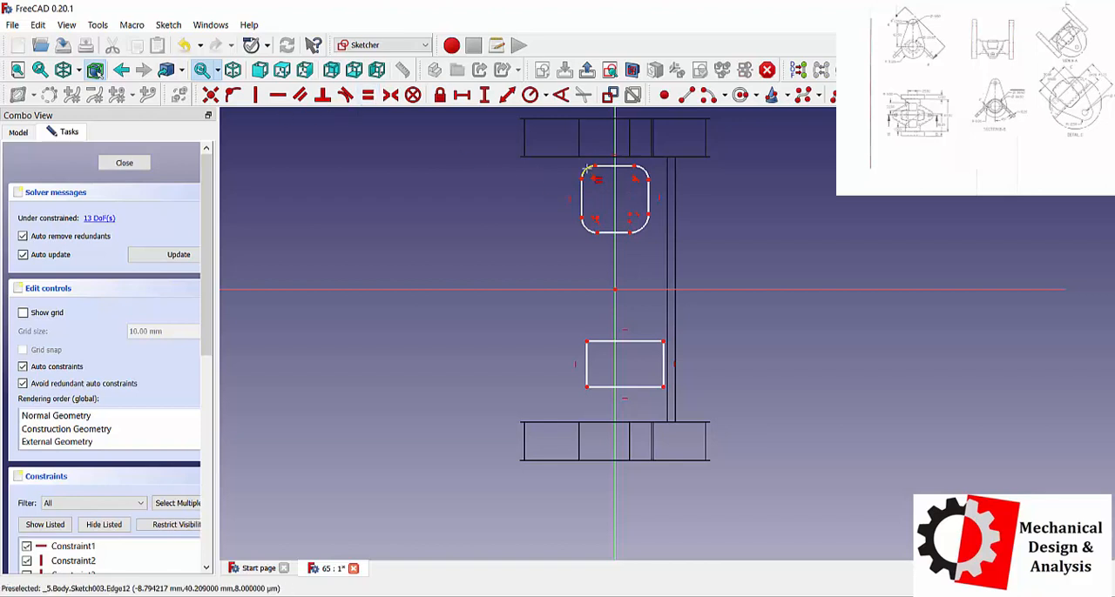
left_click(587, 167)
left_click(644, 167)
left_click(643, 225)
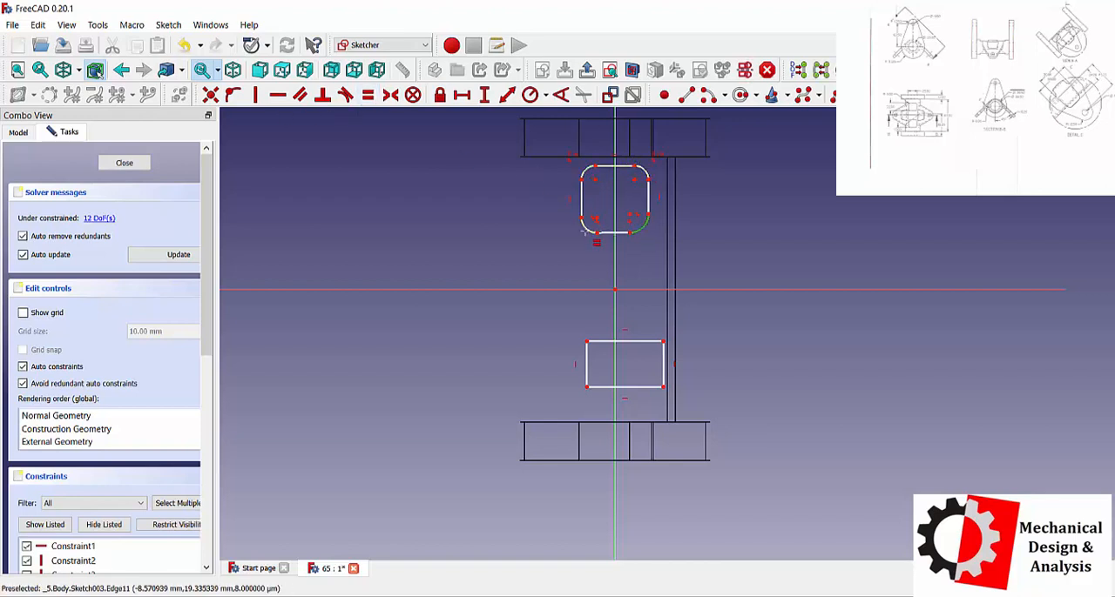
left_click(584, 227)
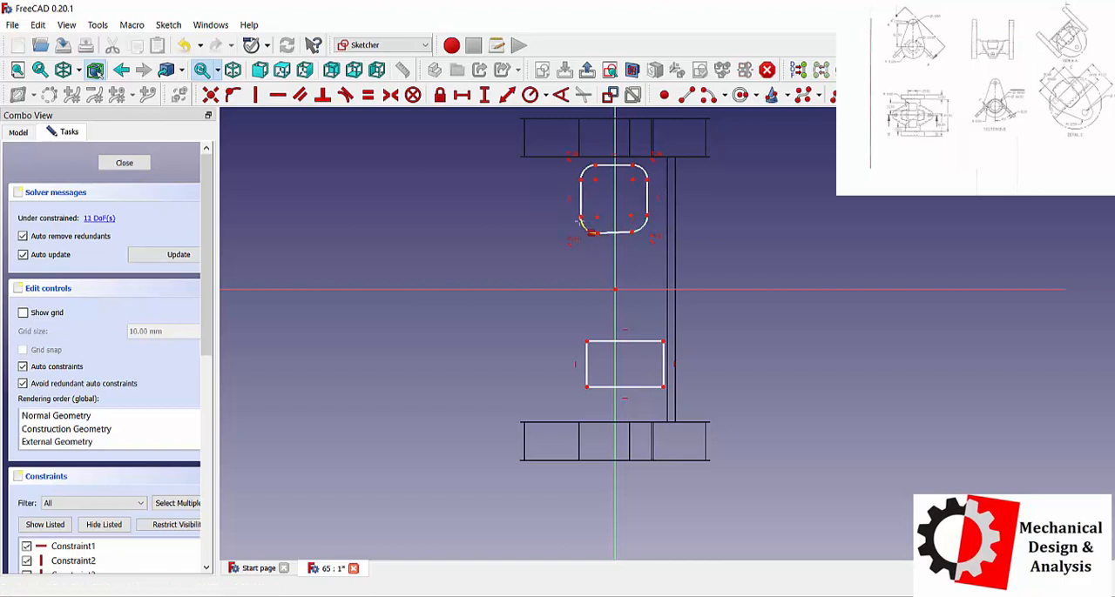
left_click(586, 170)
left_click(585, 228)
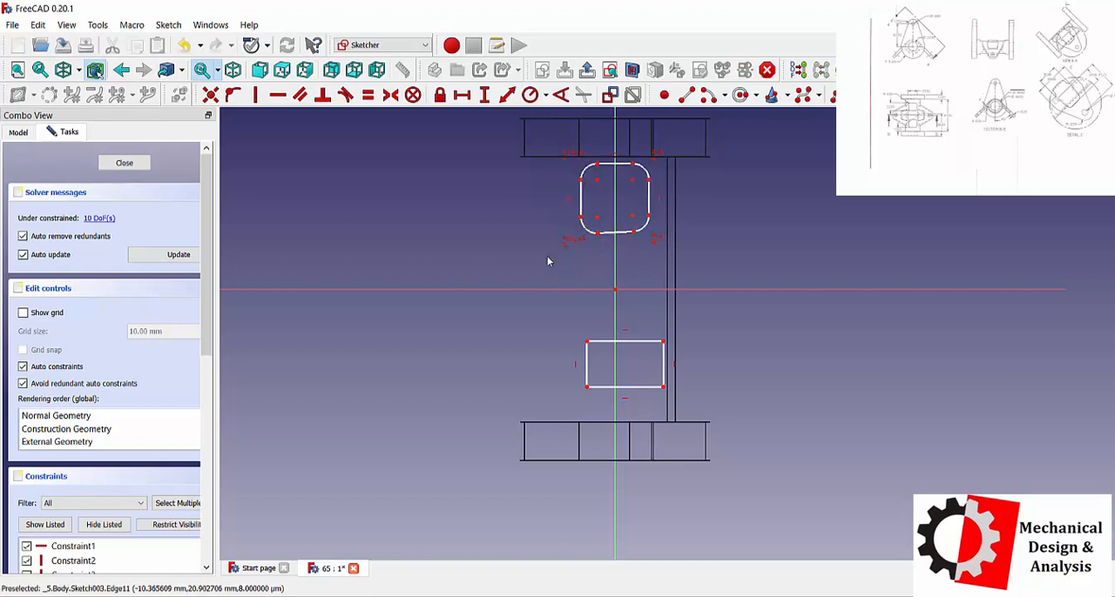
Constrain the rounded square's slanted bottom edge to be horizontal.
scroll(614, 157, "up", 4)
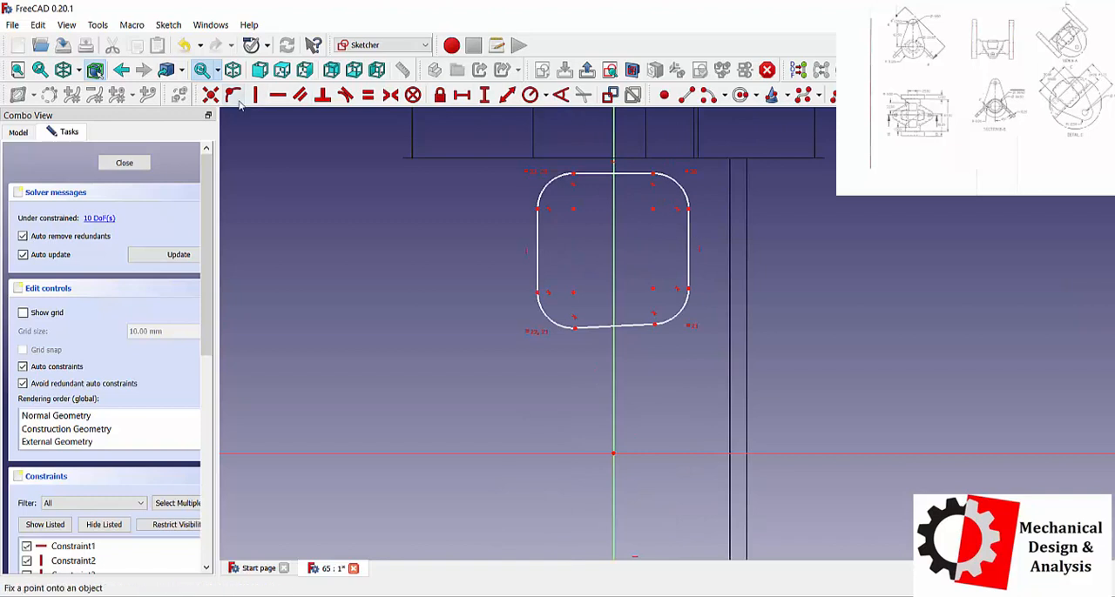
left_click(278, 95)
left_click(600, 327)
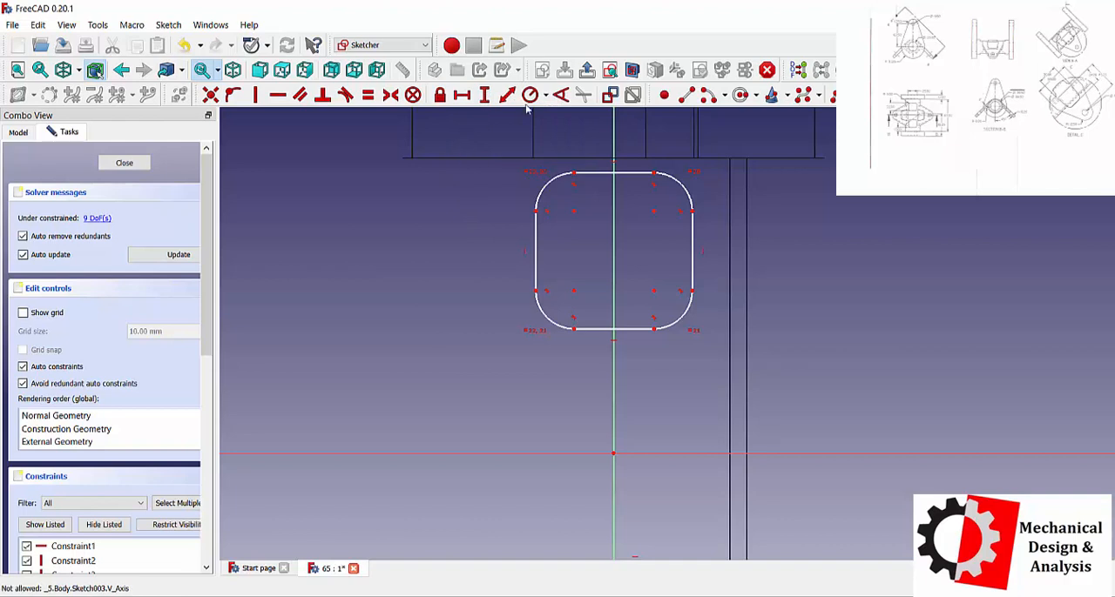
Constrain the vertical distance between the rounded square's top and bottom edges to 22 mm.
left_click(484, 94)
left_click(573, 174)
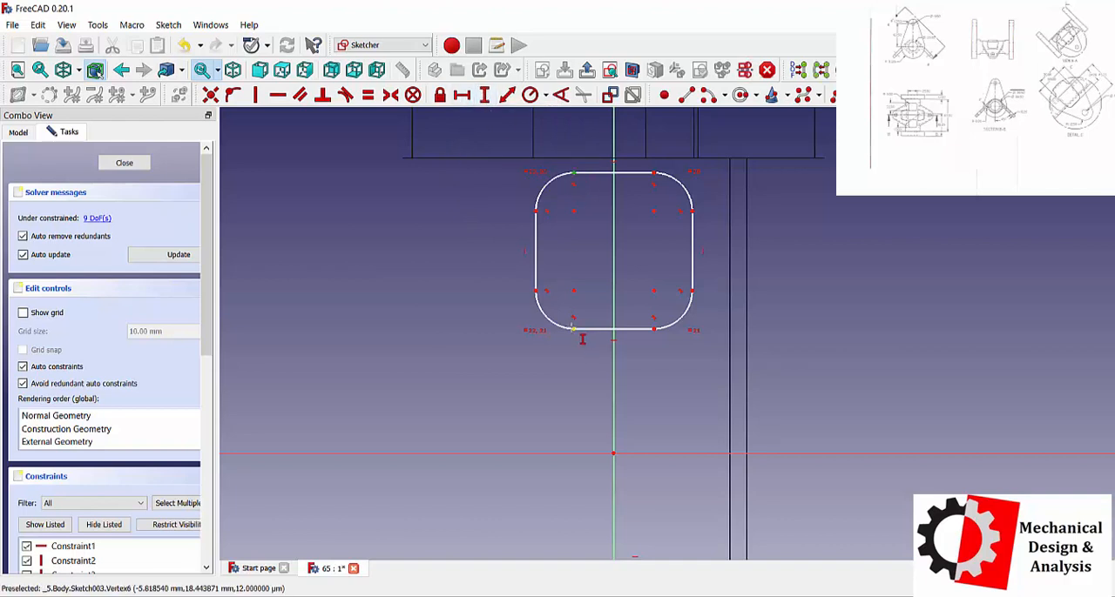
left_click(574, 329)
type("22")
key("Return")
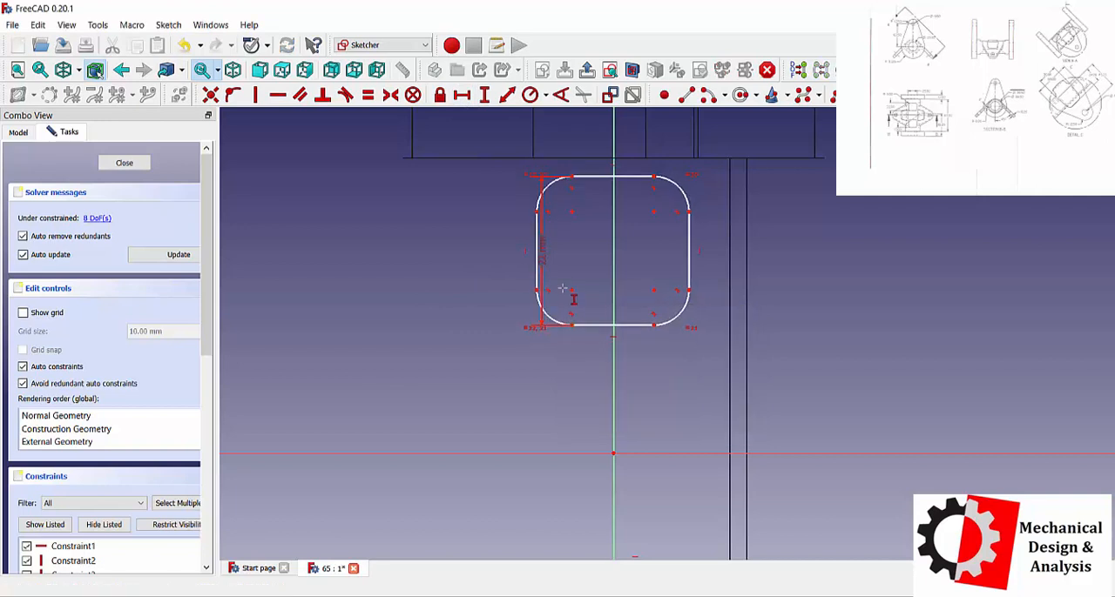
Constrain the radius of the rounded square's upper-left corner arc to 5 mm.
scroll(559, 367, "down", 4)
scroll(558, 366, "up", 3)
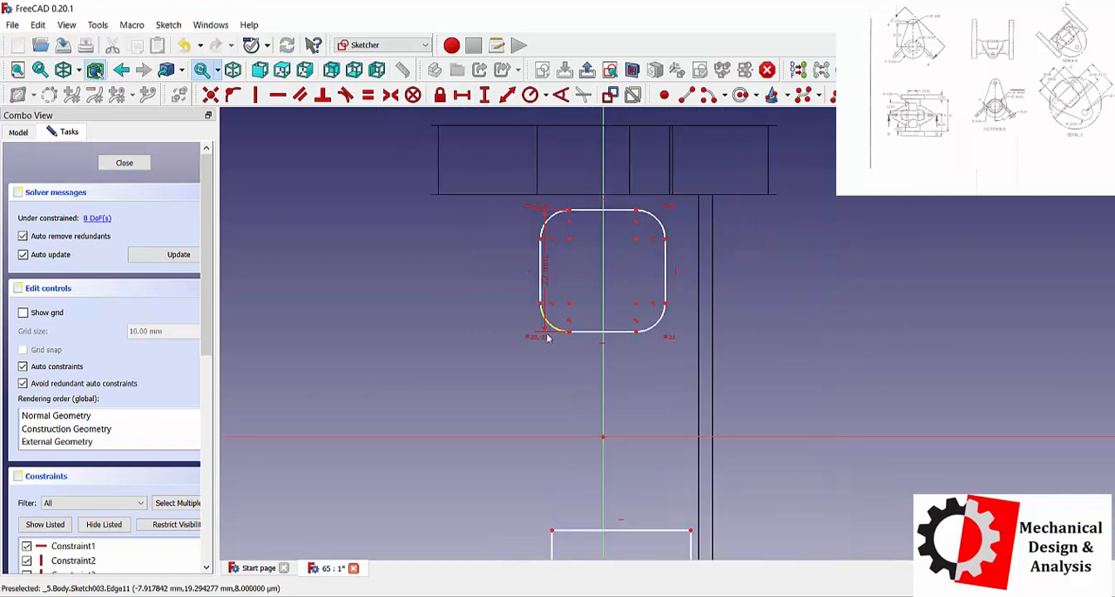
left_click(529, 94)
left_click(557, 224)
key("Return")
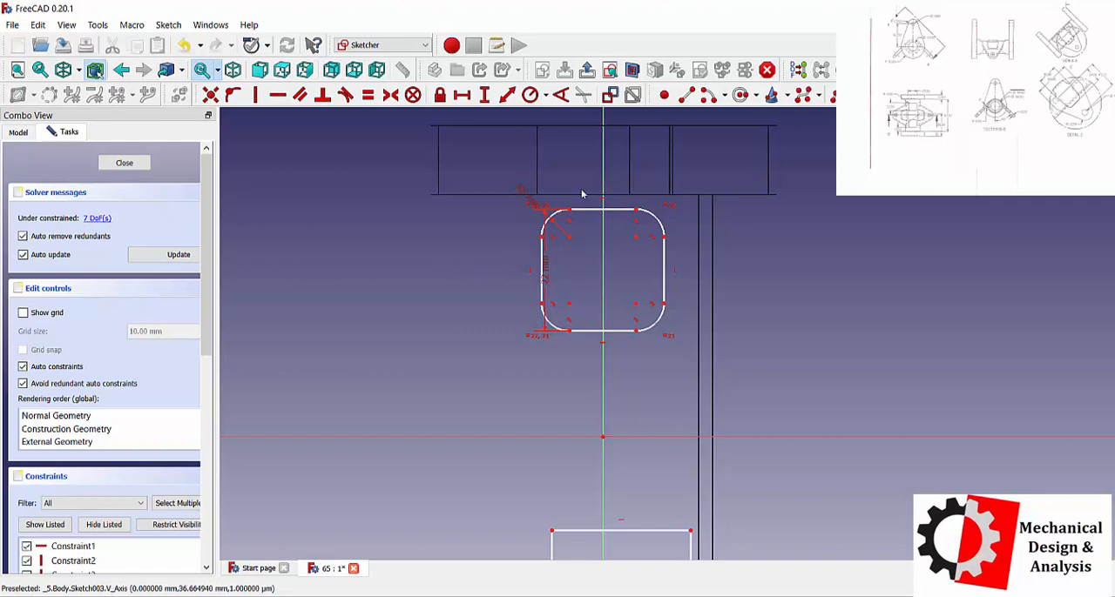
Add a vertical distance constraint between the rounded square's top edge and the sketch origin.
left_click(485, 102)
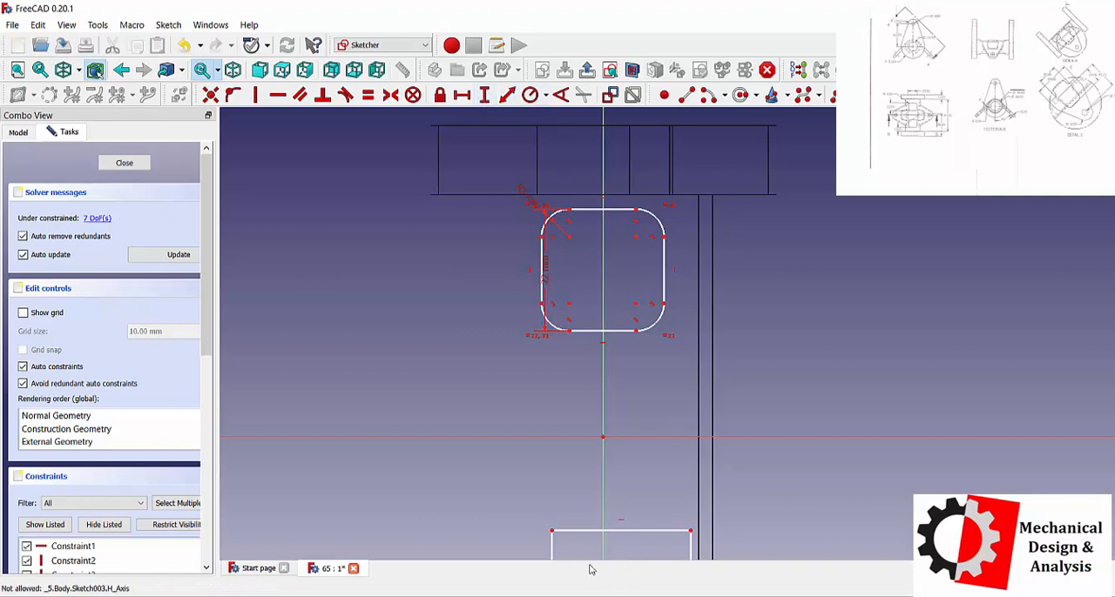
scroll(592, 444, "up", 2)
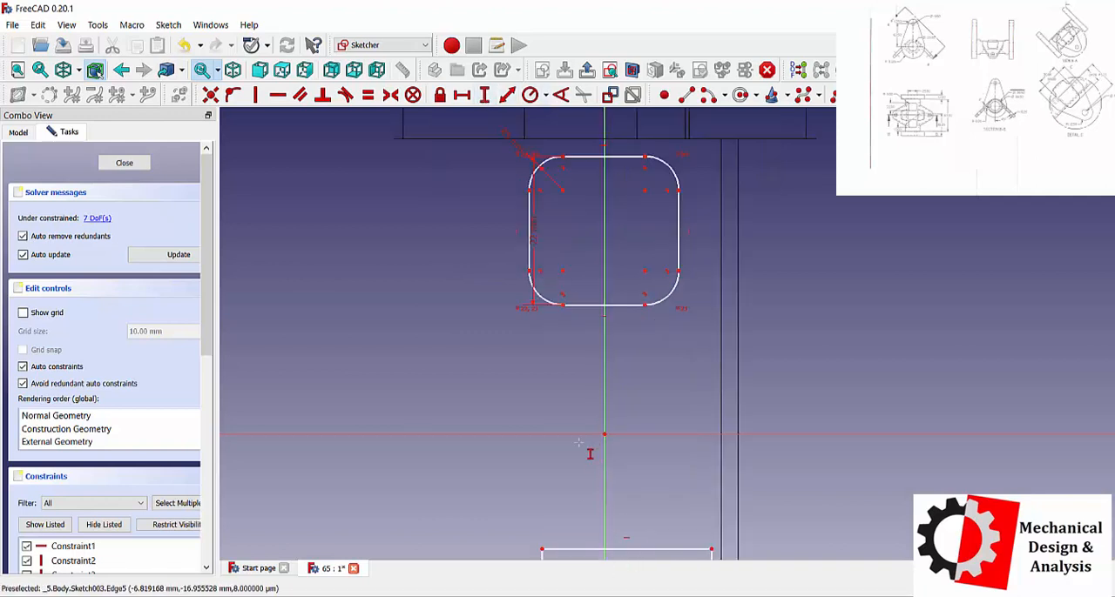
left_click(562, 156)
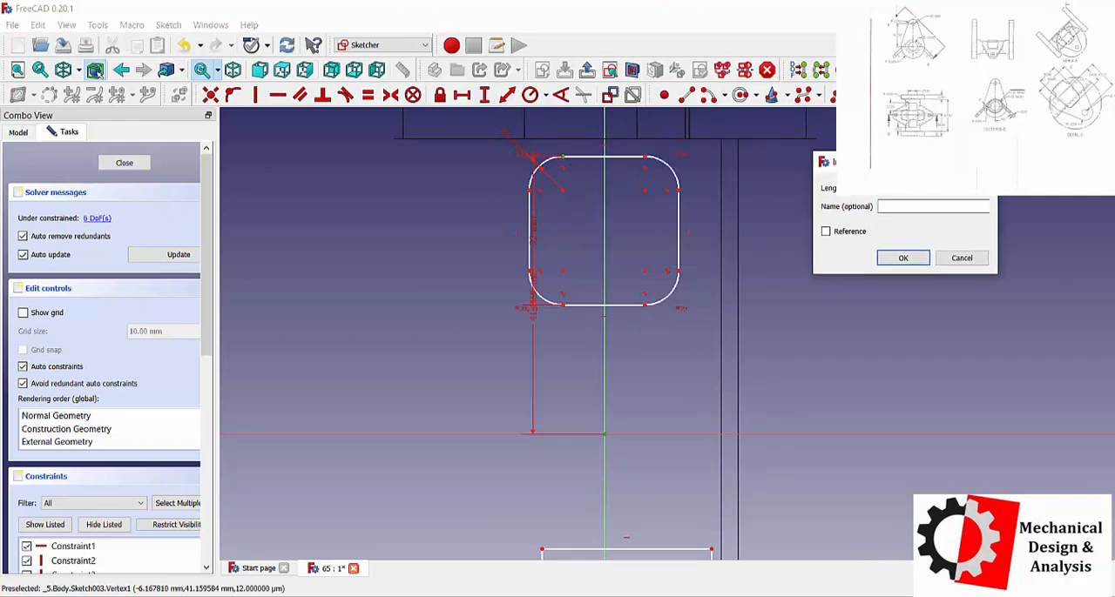
key("Return")
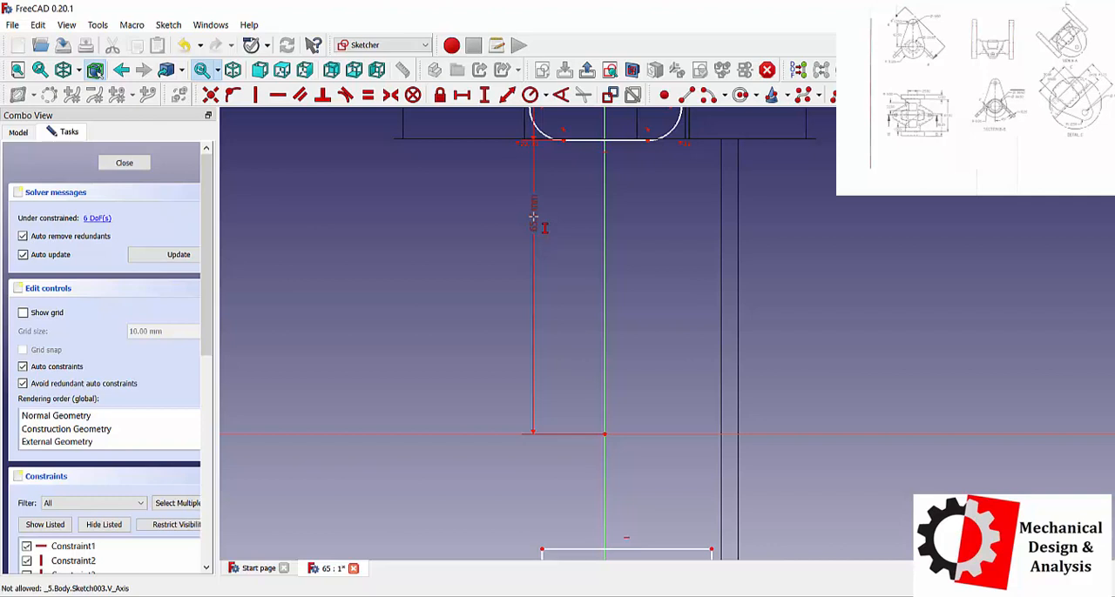
Set the vertical distance from the rounded square's top edge to the origin to 43.5-22 mm.
scroll(656, 333, "down", 2)
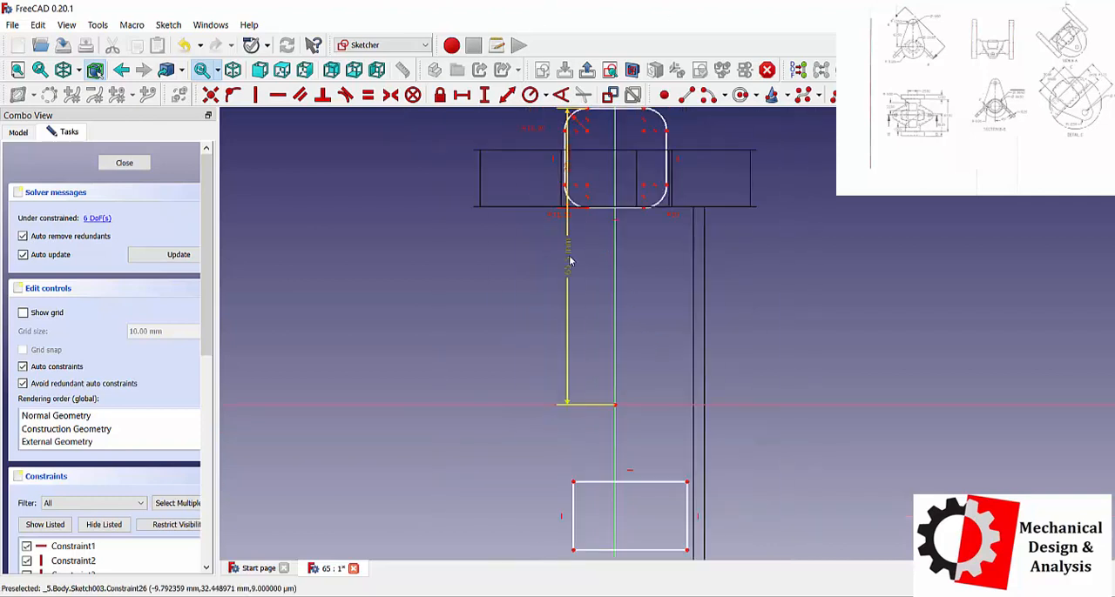
left_click(566, 348)
type("4")
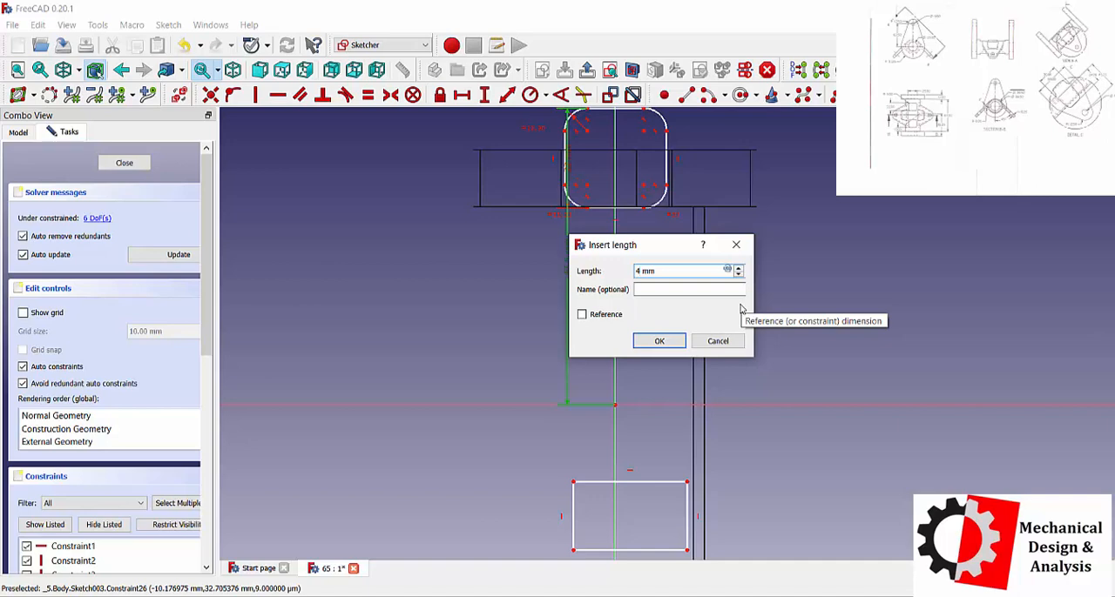
type("3.5-22")
key("Return")
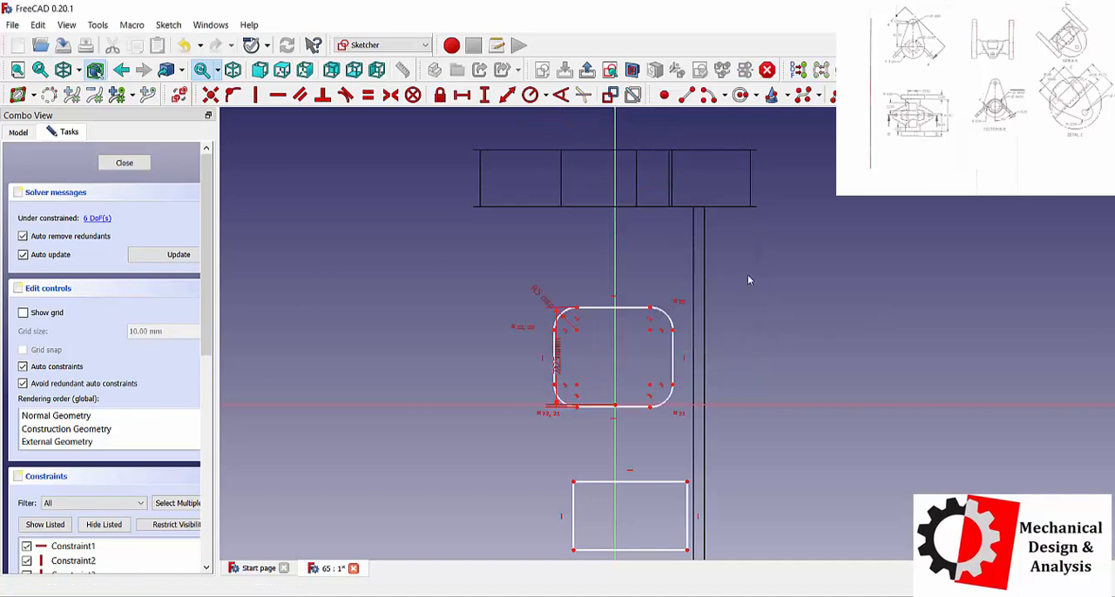
Set the rounded square's height dimension to 21.5 mm.
scroll(544, 419, "up", 1)
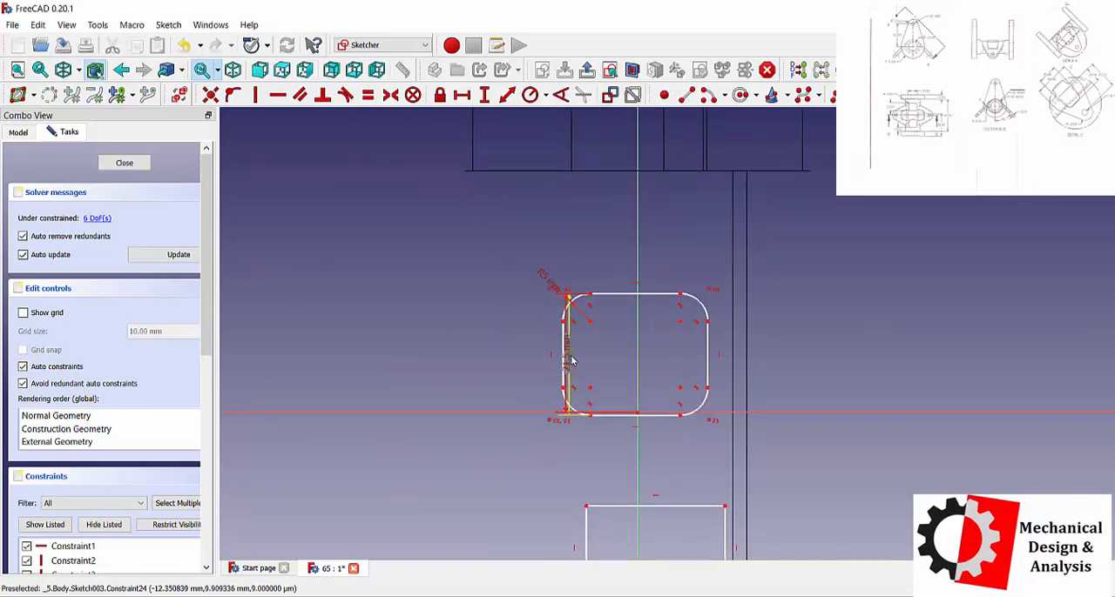
left_click(564, 383)
type("43.5-22 mm")
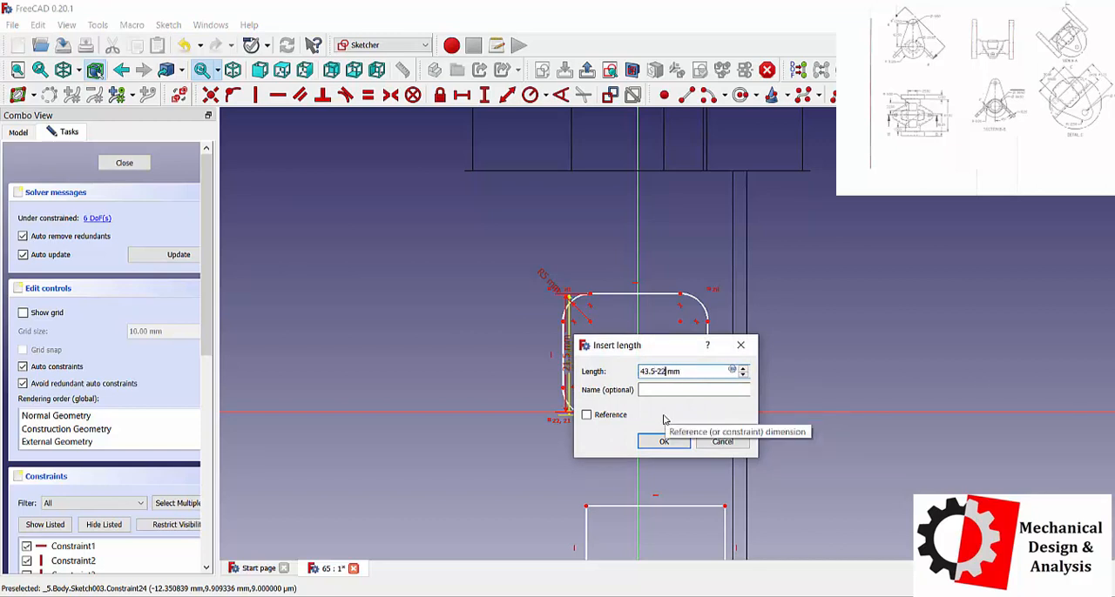
key("Return")
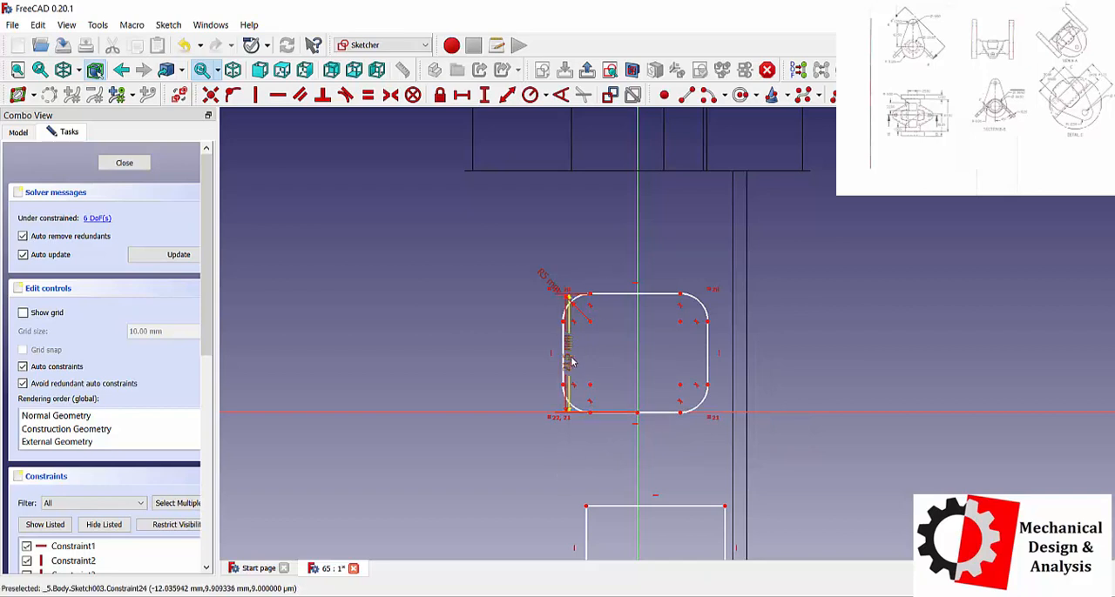
Move the top-edge-to-origin dimension clear of the profile and set its value to 22 mm.
left_click_drag(570, 367, 462, 367)
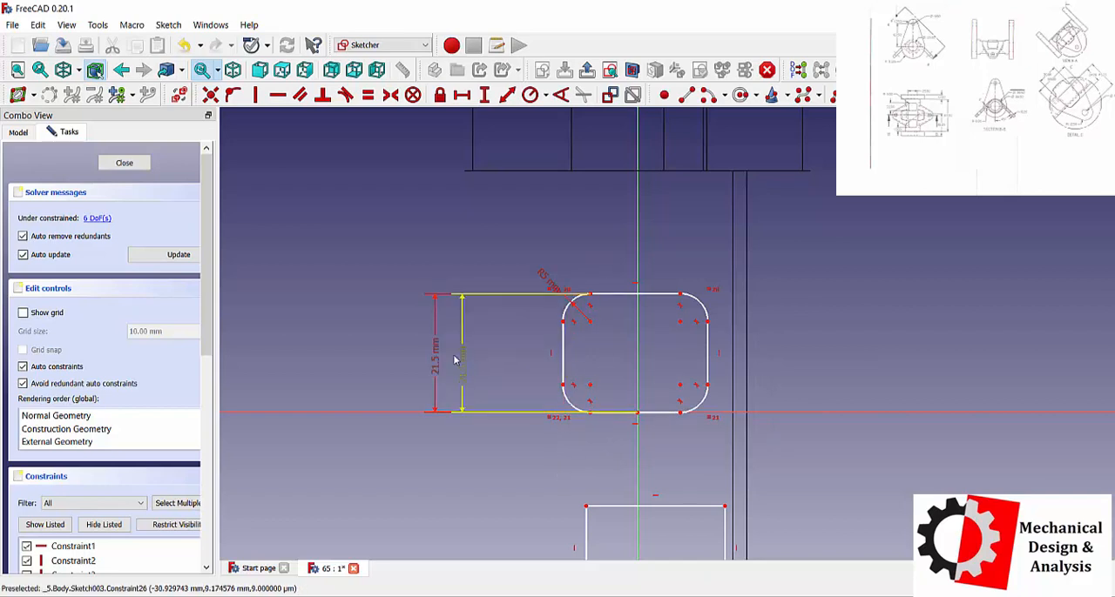
double_click(461, 368)
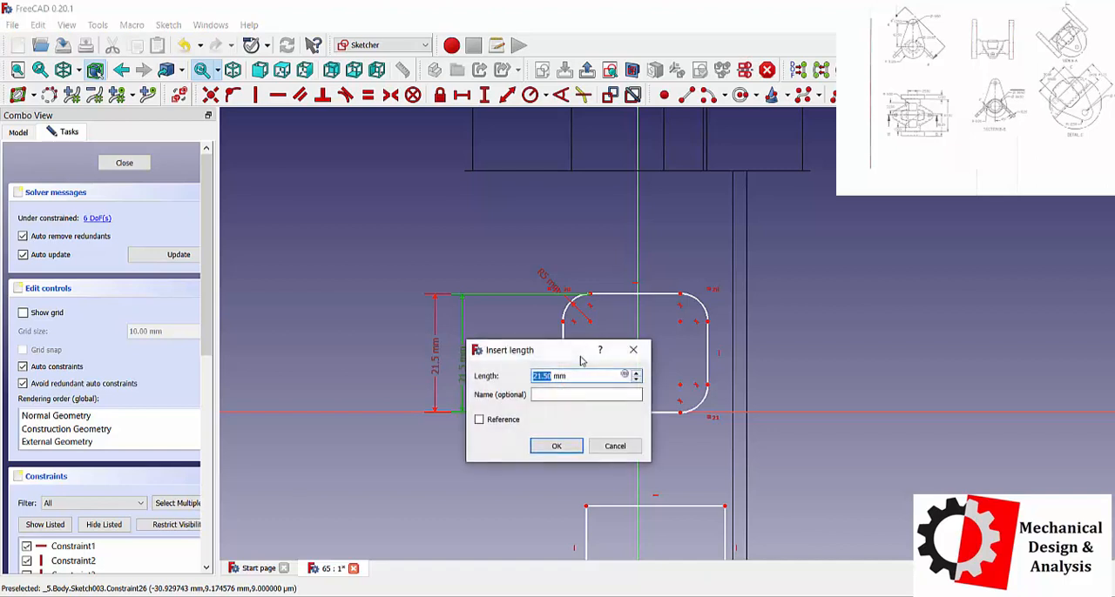
type("22")
key("Return")
scroll(595, 407, "up", 5)
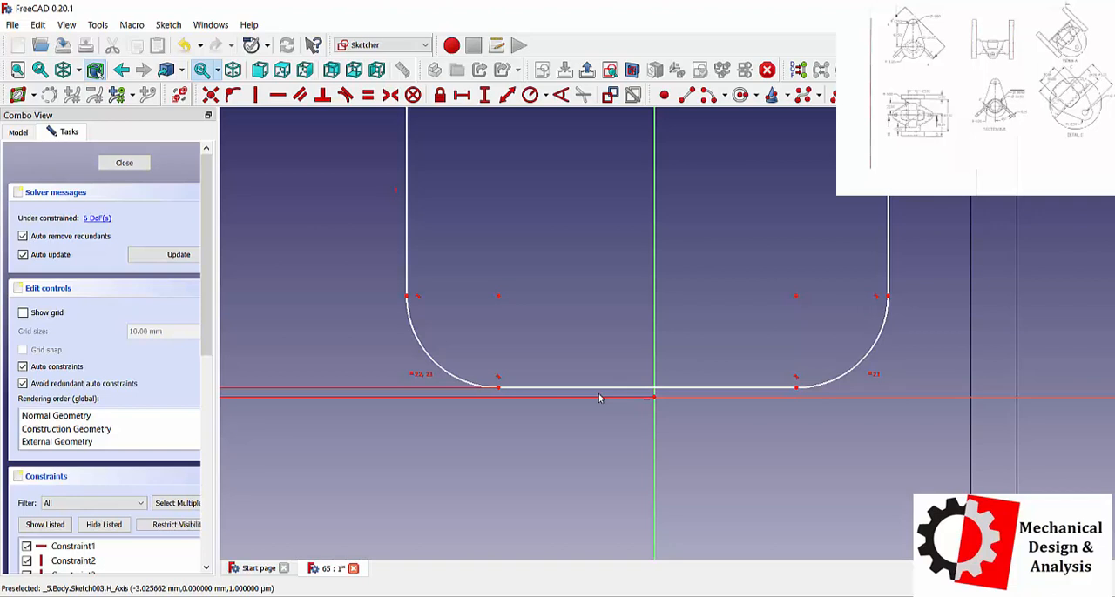
scroll(520, 386, "down", 5)
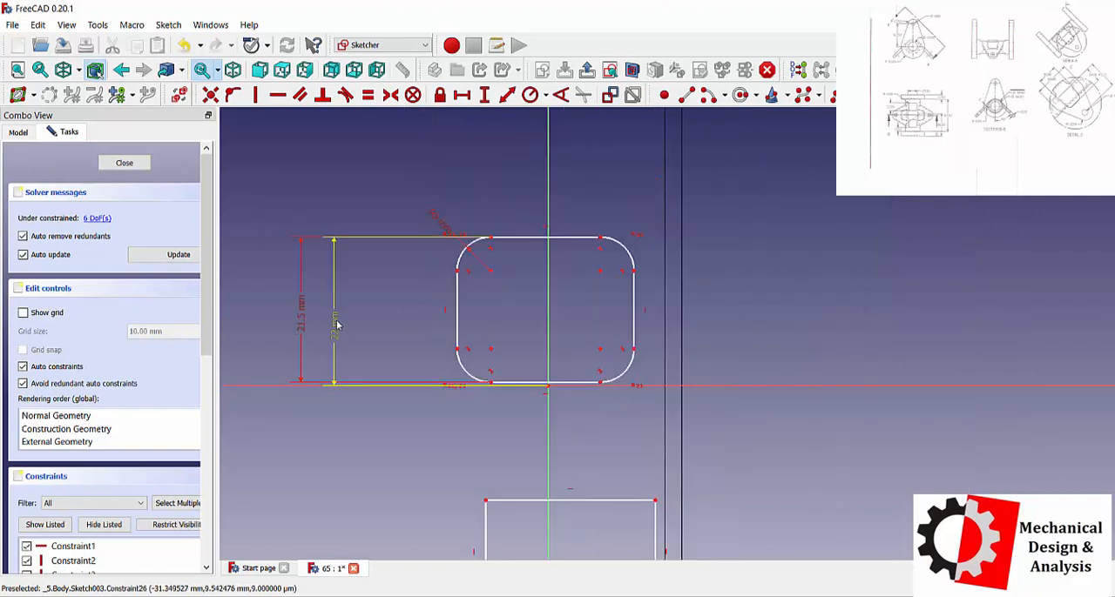
Reposition the top-edge-to-origin dimension between the profile and the height dimension, and set it to 33.5 mm.
left_click_drag(336, 325, 393, 329)
left_click(393, 328)
type("i")
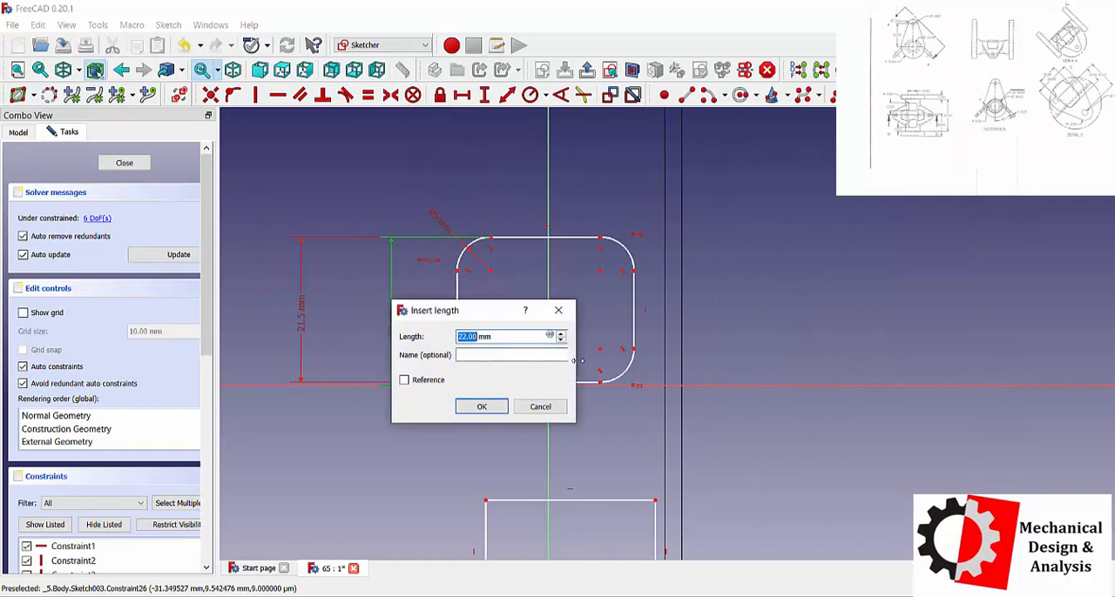
type("33.5")
key("Return")
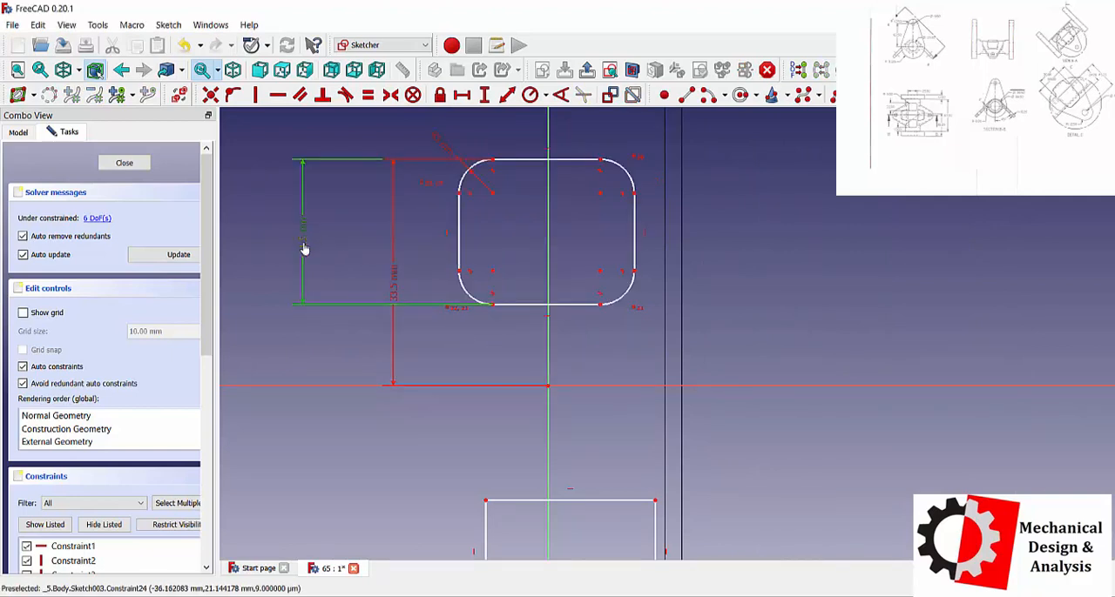
Set the rounded square's height dimension to 22 mm.
type("i2")
type("2")
key("Return")
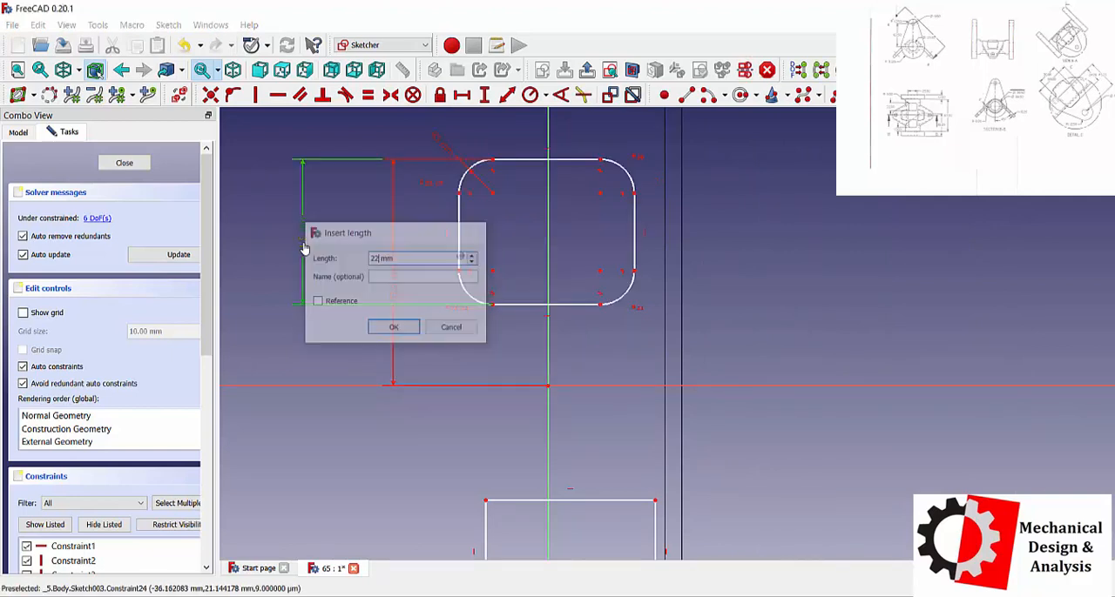
Delete the lower rectangle from the sketch.
scroll(533, 361, "up", 2)
scroll(533, 362, "down", 3)
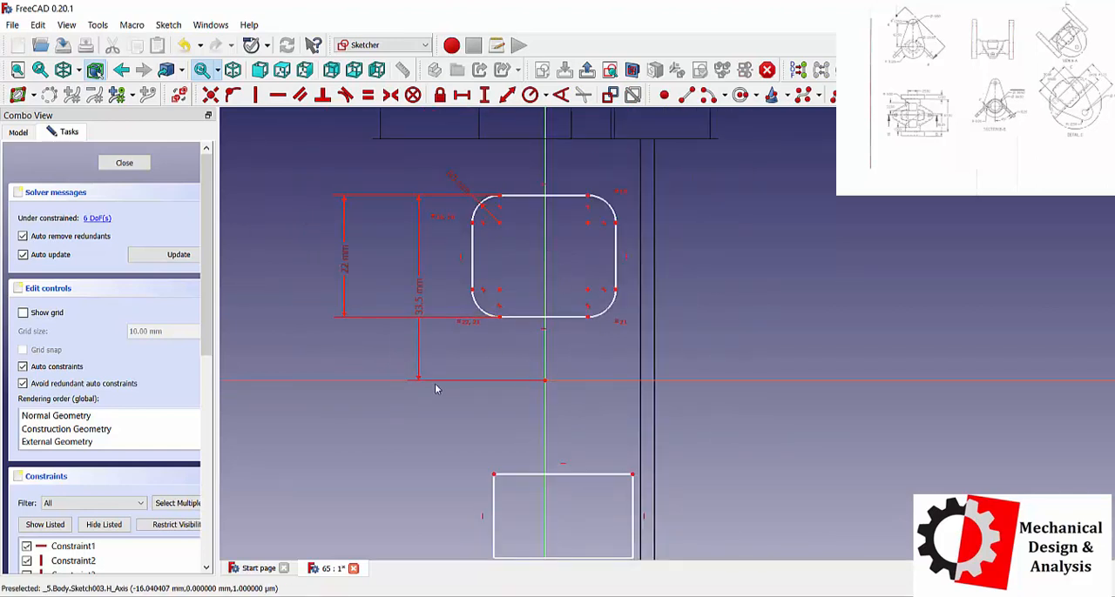
scroll(514, 392, "down", 2)
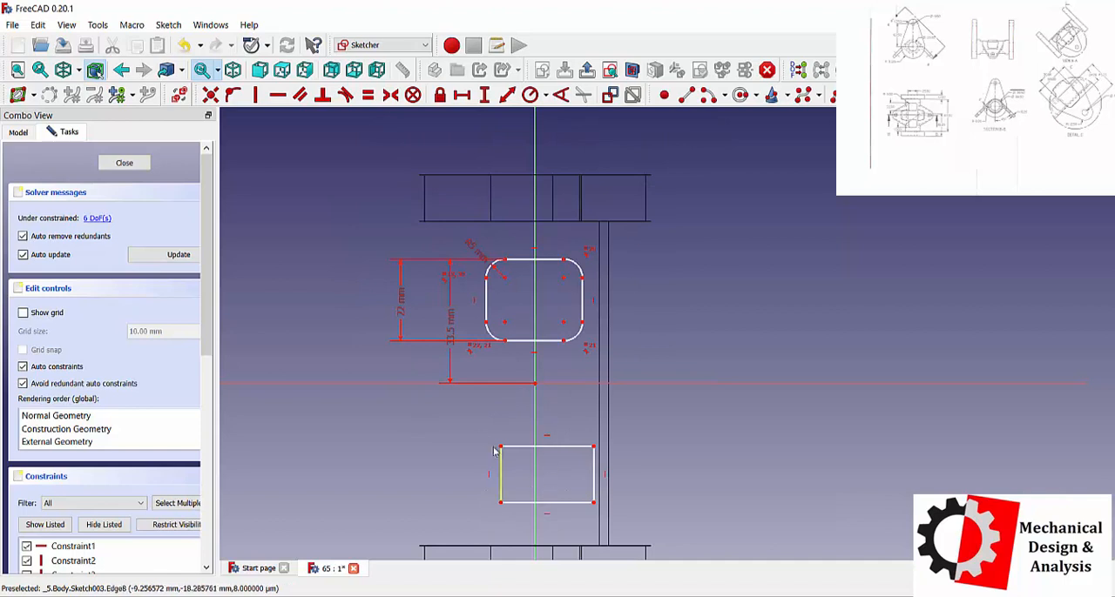
left_click_drag(477, 430, 633, 529)
key("Delete")
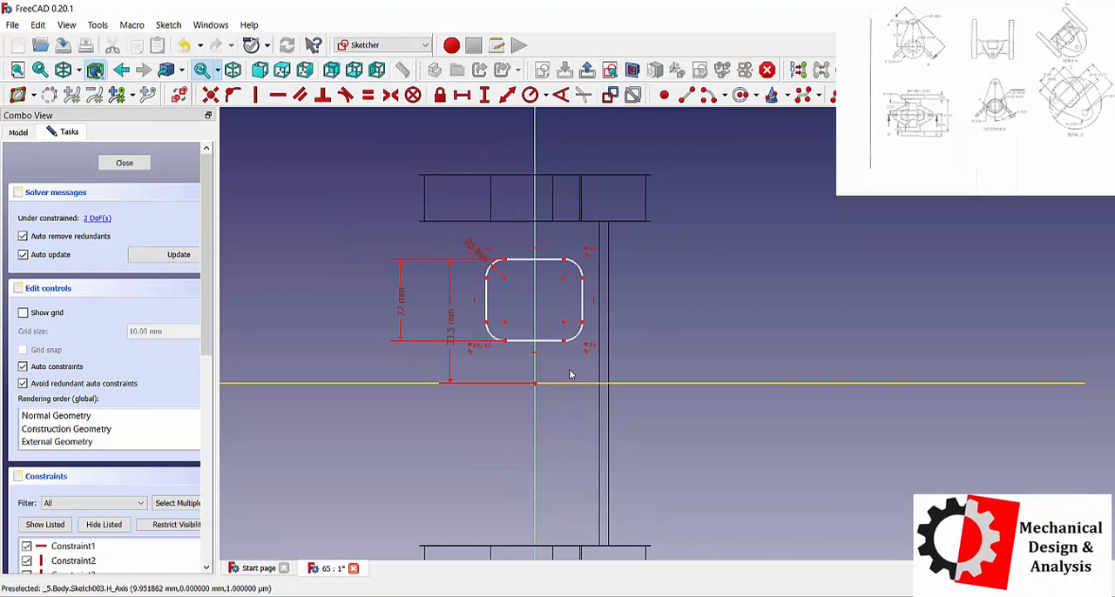
Make the two endpoints of the rounded square's bottom edge symmetric about the vertical axis.
left_click(564, 342)
left_click(507, 341)
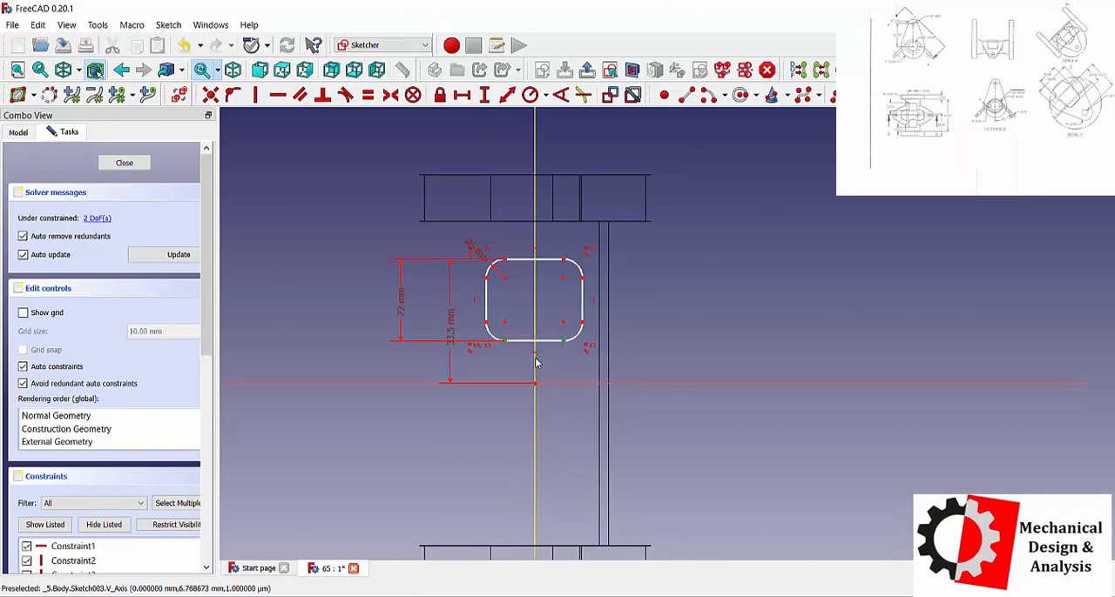
left_click(535, 363)
left_click(390, 95)
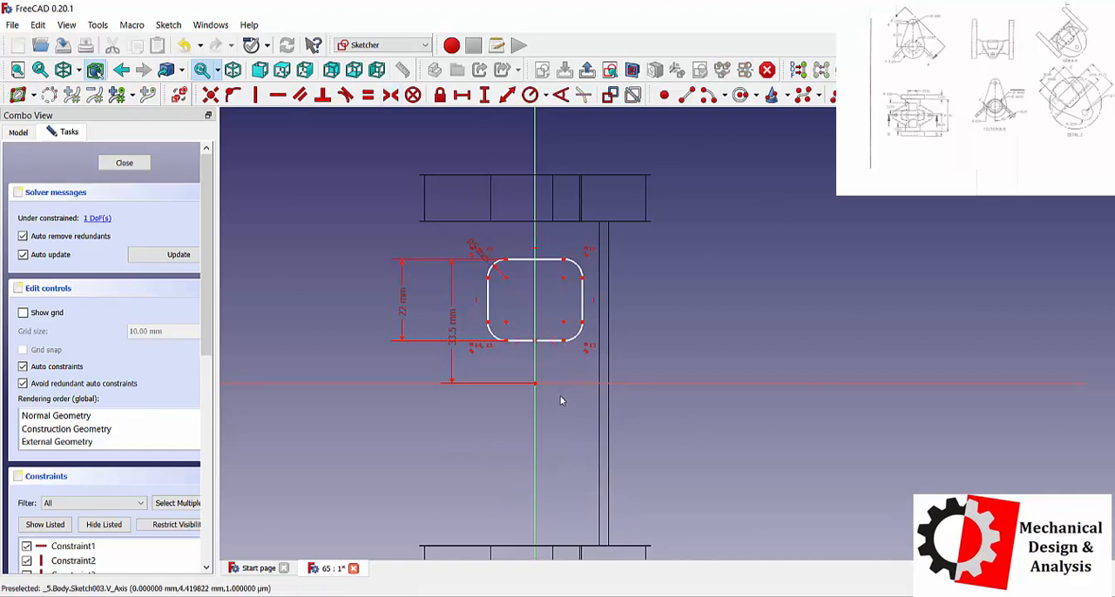
Constrain the rounded square's width to 22 mm.
left_click_drag(581, 289, 588, 287)
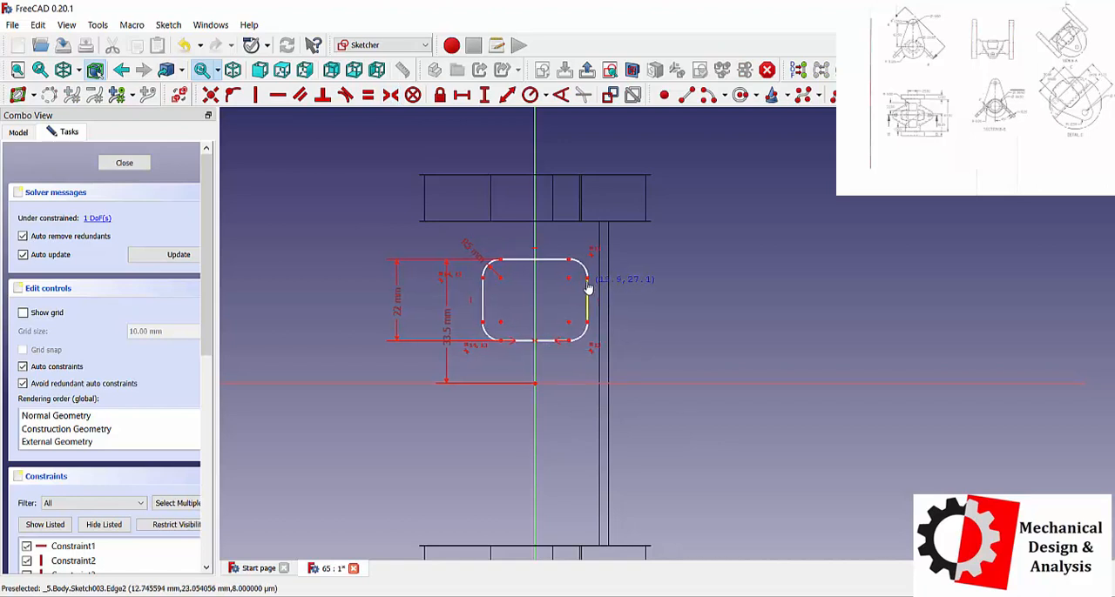
key("ctrl+z")
left_click(462, 95)
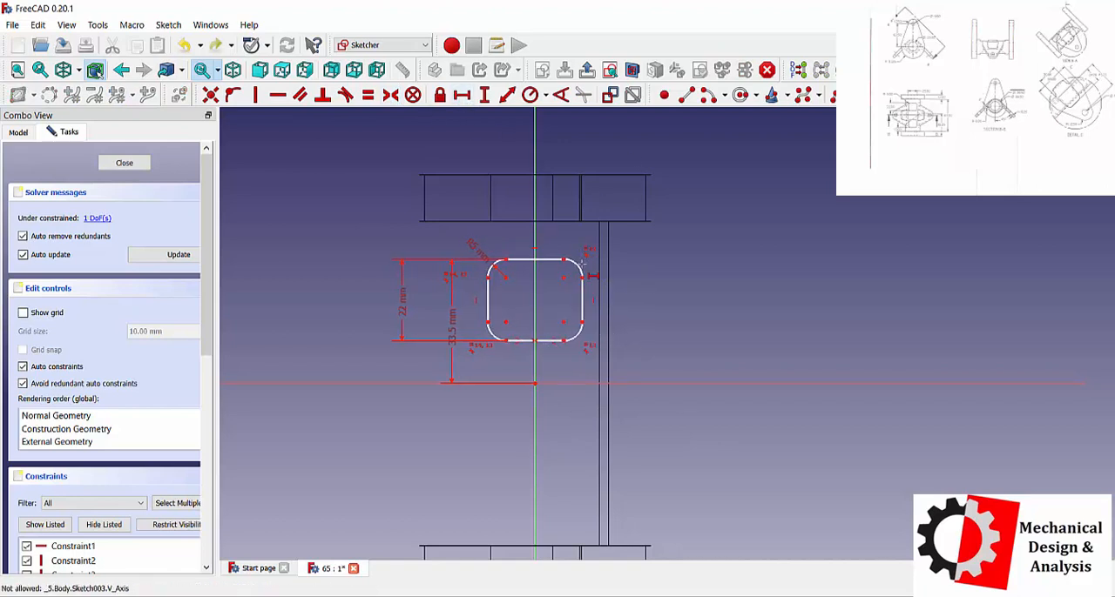
left_click(548, 258)
key("Return")
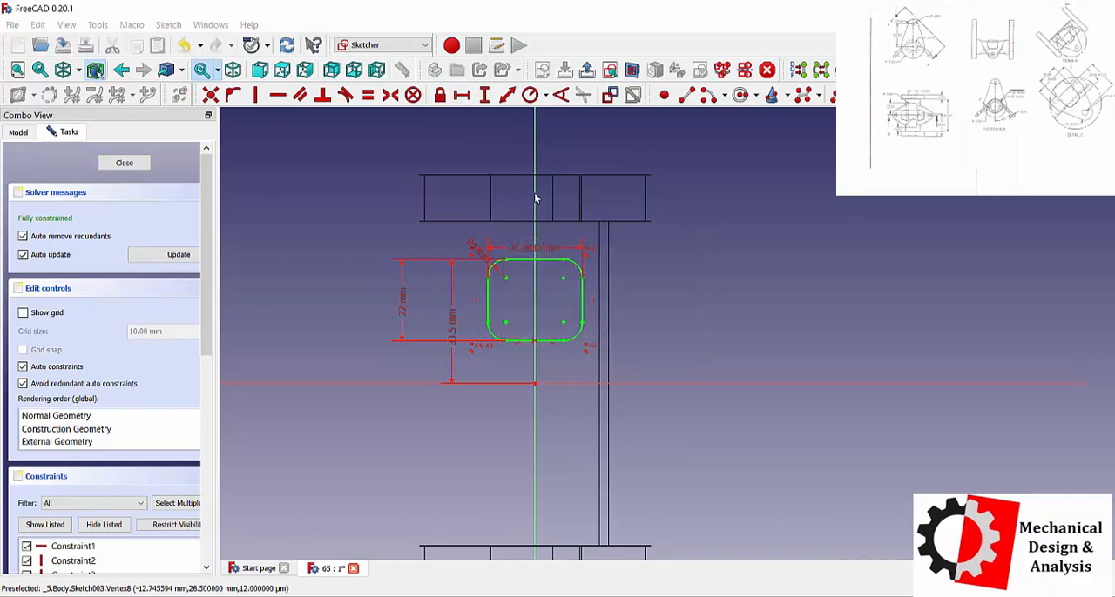
left_click_drag(546, 173, 645, 243)
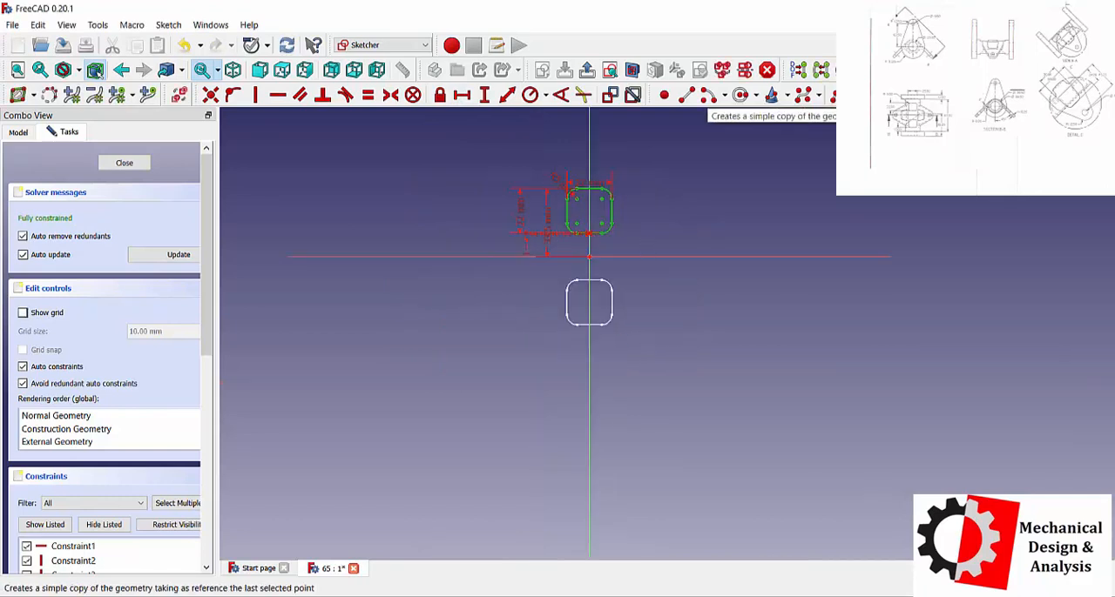
left_click(1026, 93)
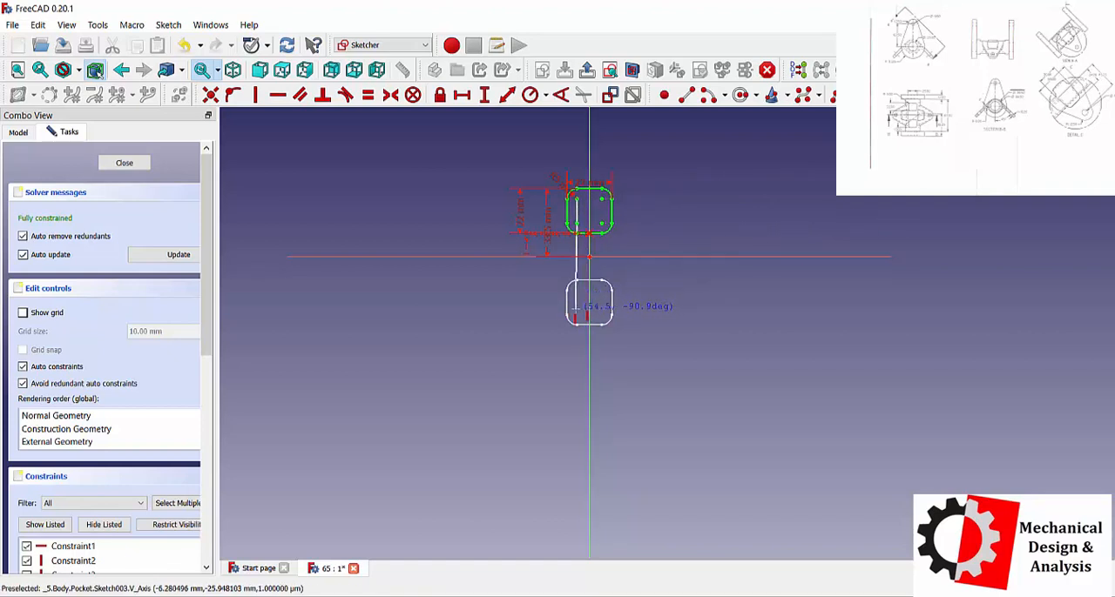
left_click(579, 305)
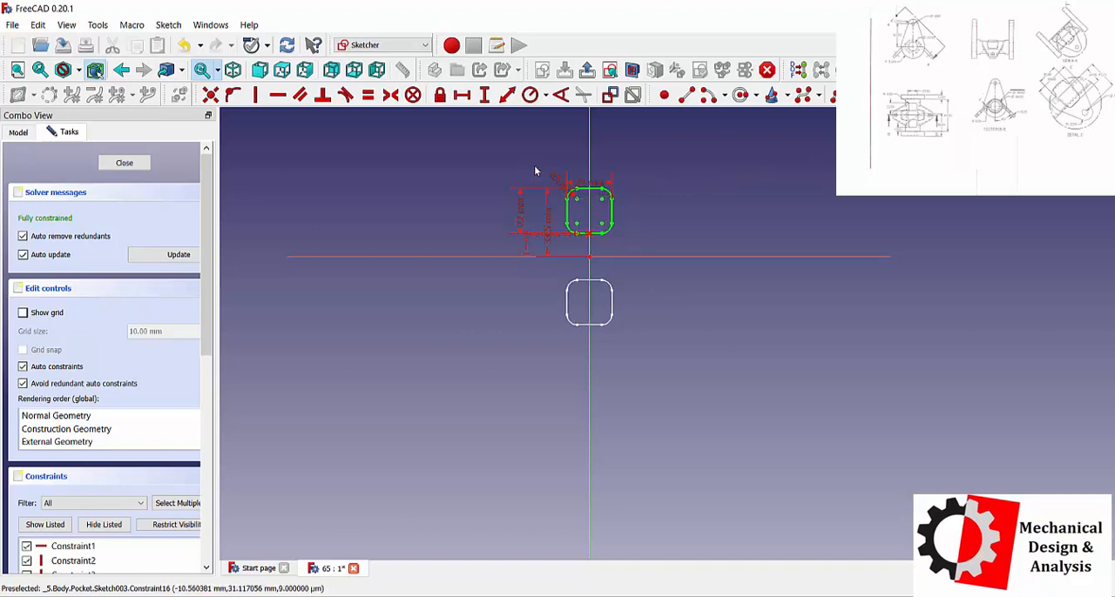
Clone the rounded square below the horizontal axis and dimension the vertical distance between the matching corner-arc centres as 50 mm.
left_click_drag(534, 164, 653, 251)
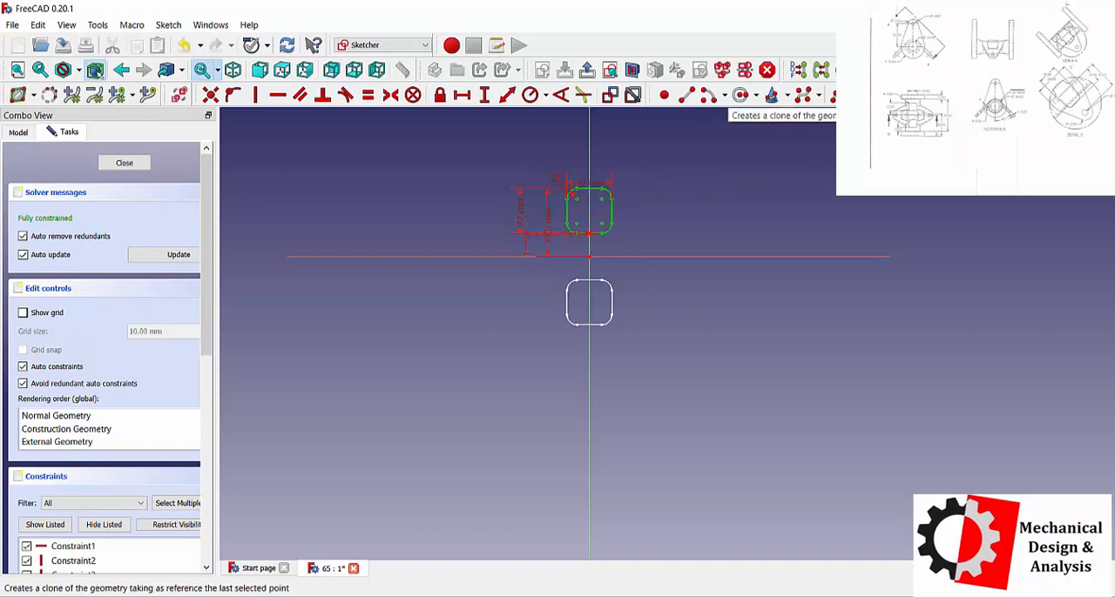
left_click(722, 75)
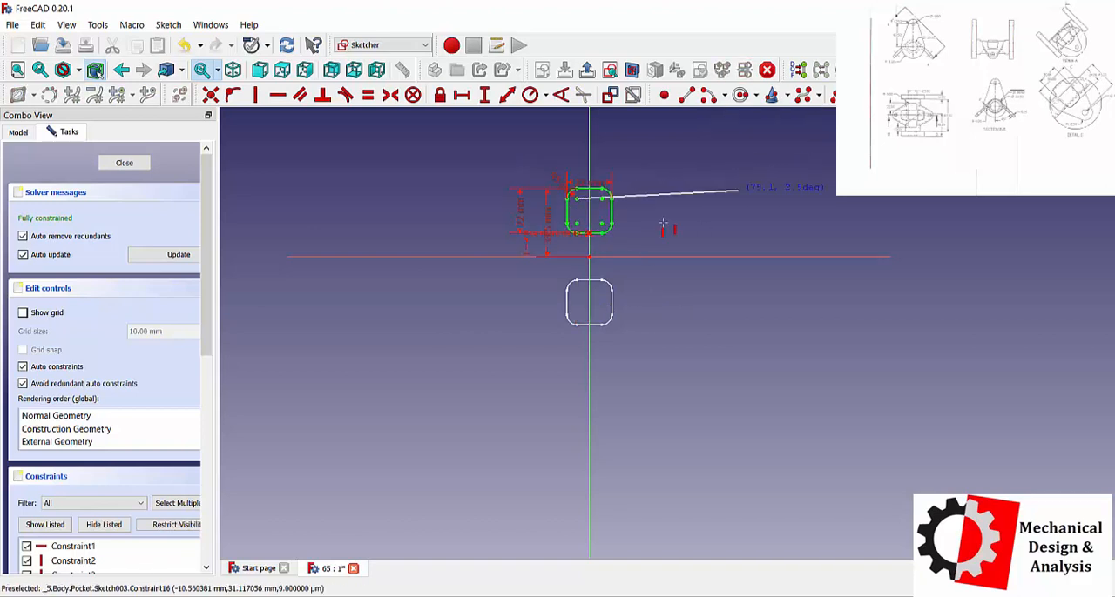
left_click(580, 320)
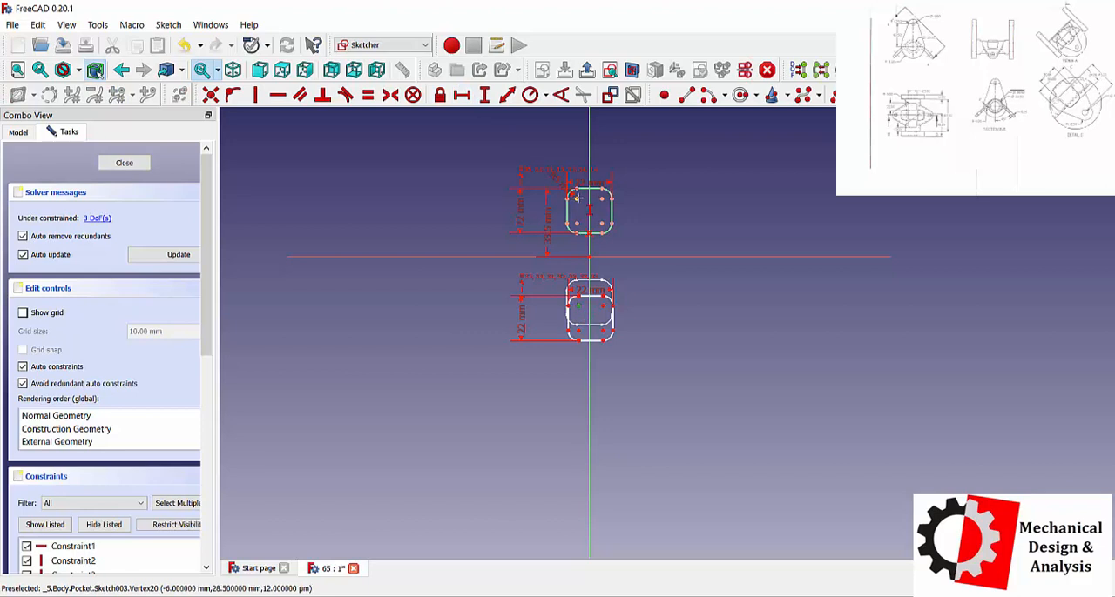
left_click(576, 197)
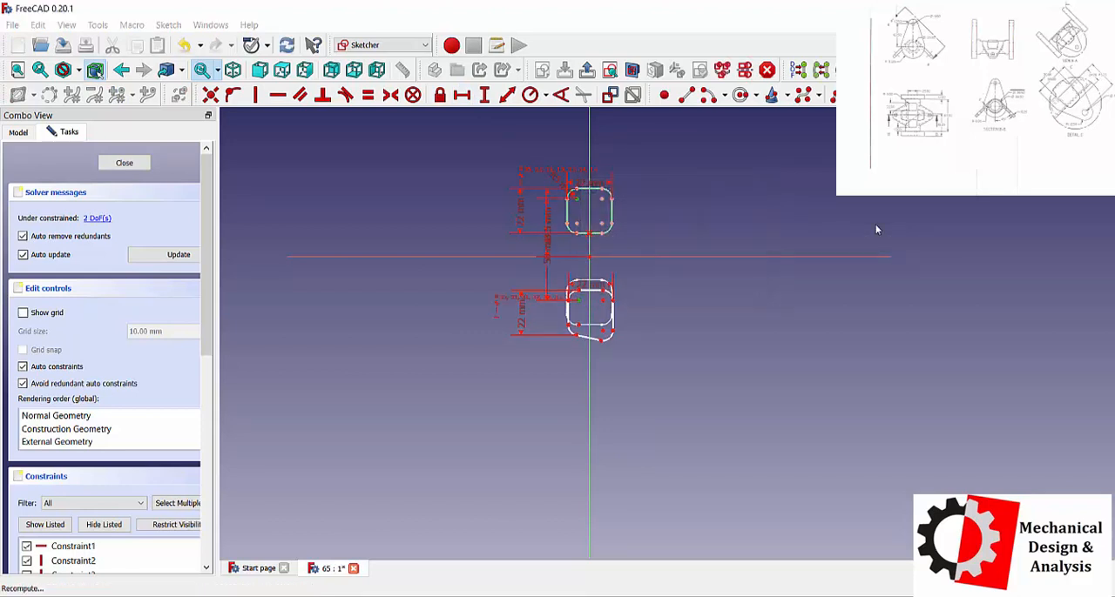
key("Return")
Constrain the tilted bottom edge of the cloned rounded square to horizontal.
scroll(579, 314, "up", 5)
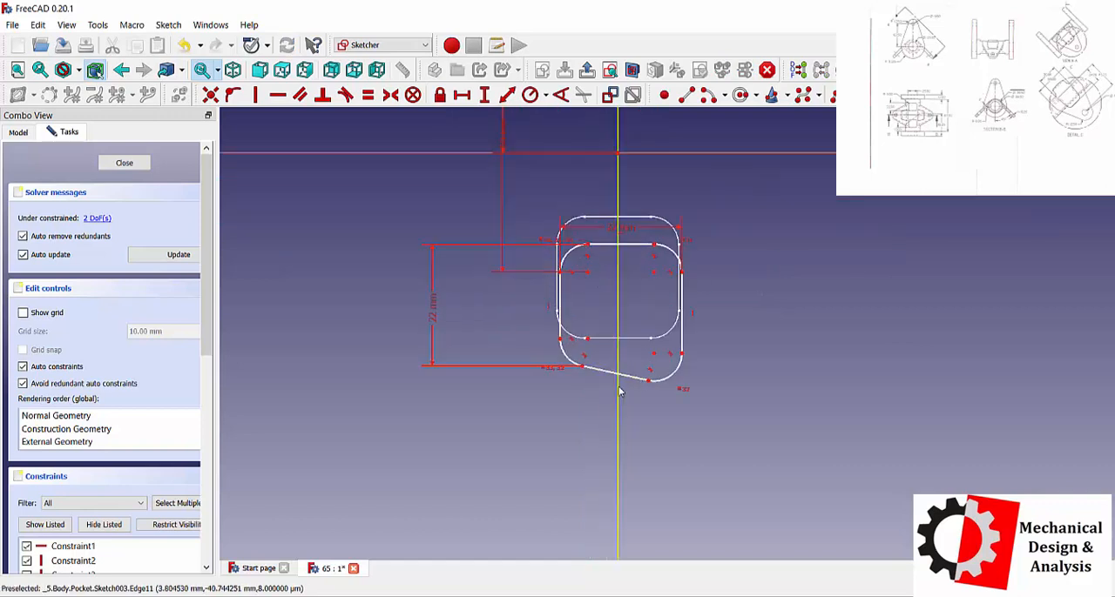
left_click(278, 95)
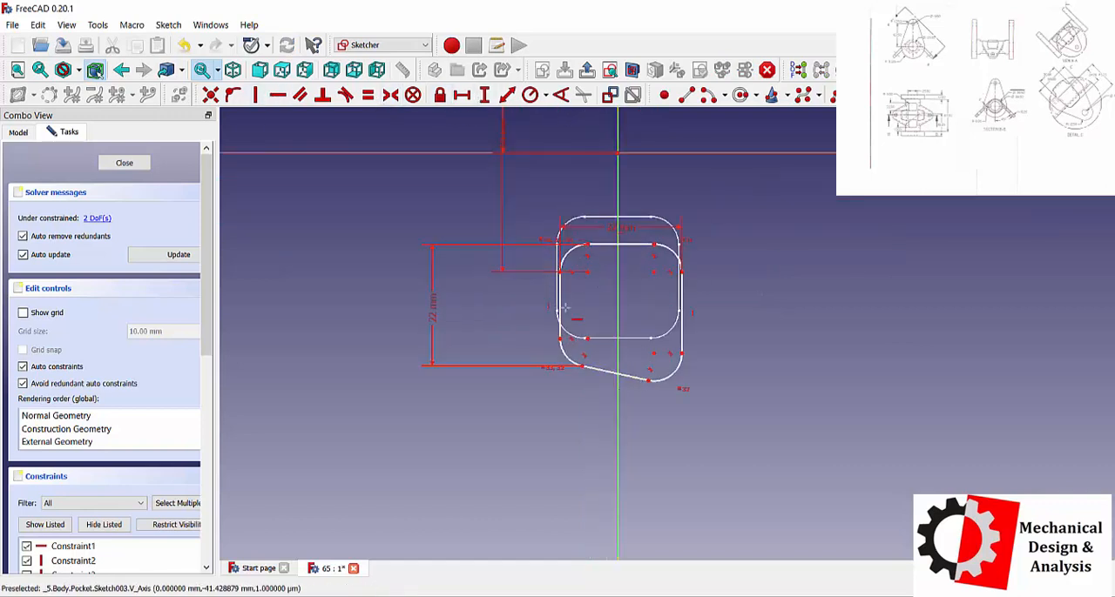
left_click(613, 373)
Move the vertical dimension between the two rounded squares clear of the profiles, trying 48 and 46 mm before setting it to 45 mm.
scroll(506, 290, "up", 3)
scroll(505, 290, "down", 6)
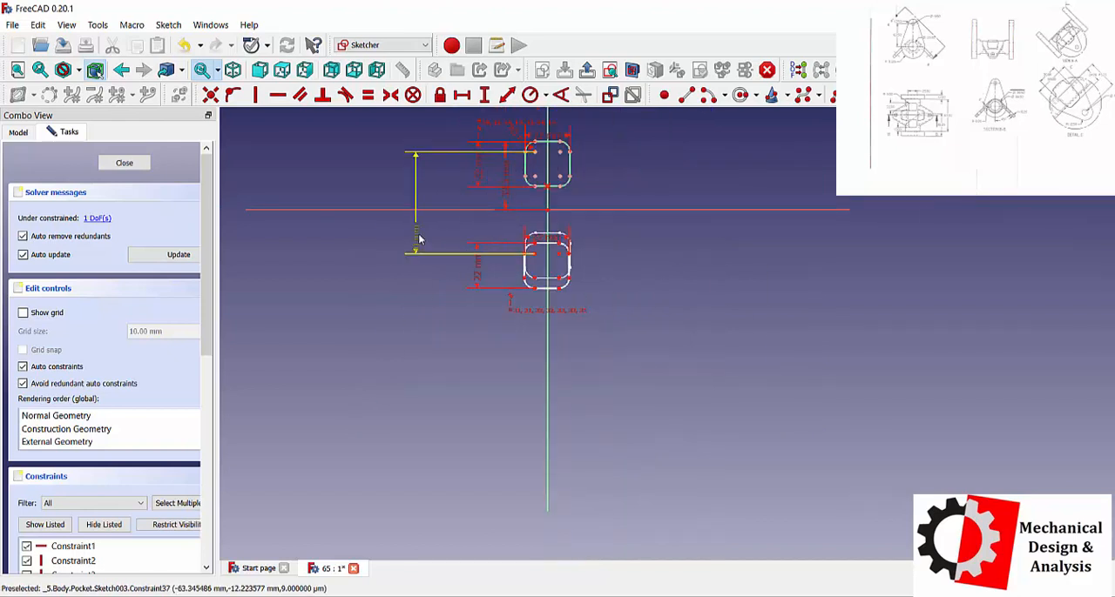
left_click_drag(416, 246, 396, 192)
double_click(399, 189)
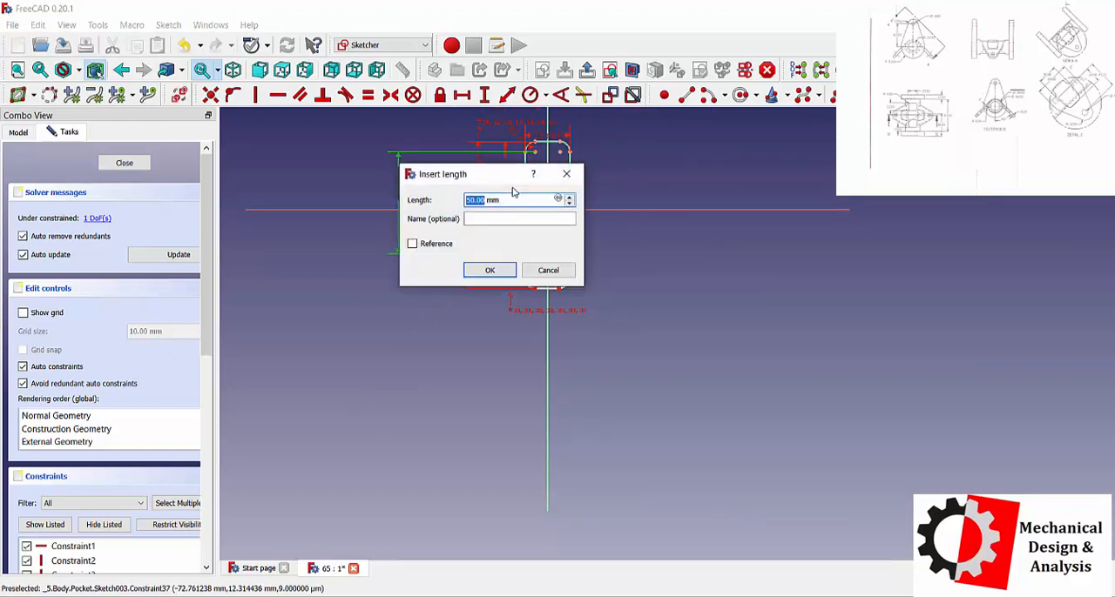
type("48")
key("Return")
double_click(400, 189)
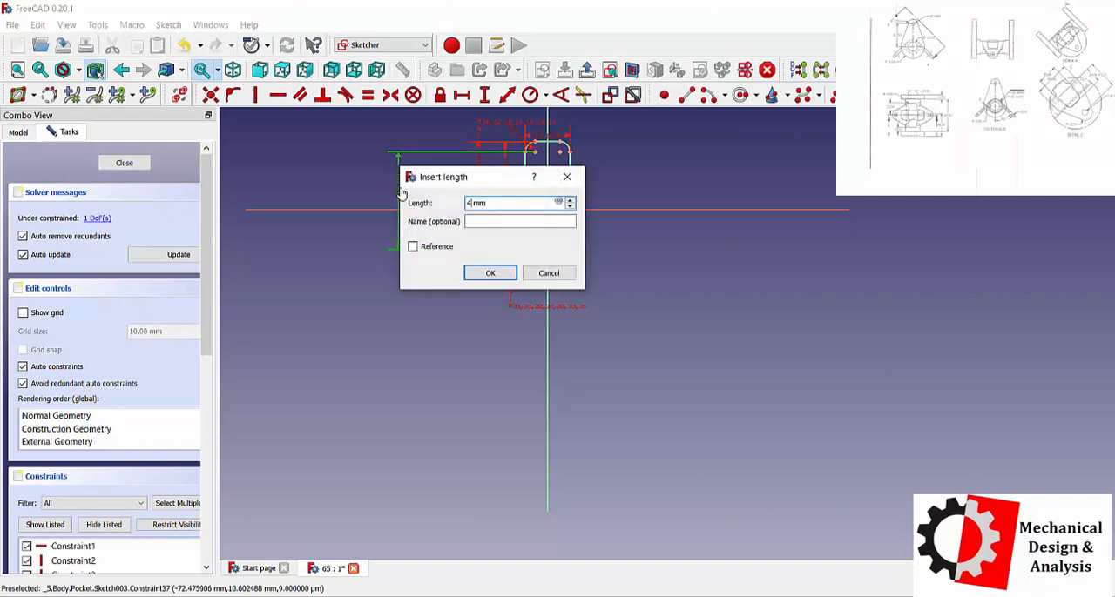
type("46")
key("Return")
double_click(400, 189)
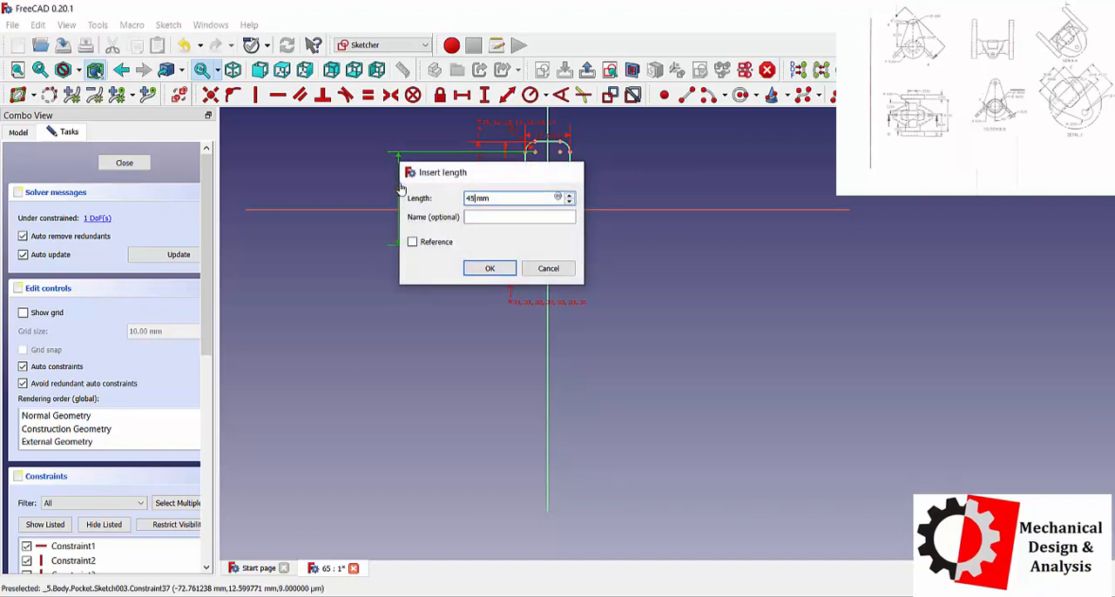
key("Return")
Make the upper endpoints of the cloned square's two vertical sides symmetric about the vertical axis, and close the sketch.
scroll(559, 274, "up", 3)
scroll(559, 273, "up", 2)
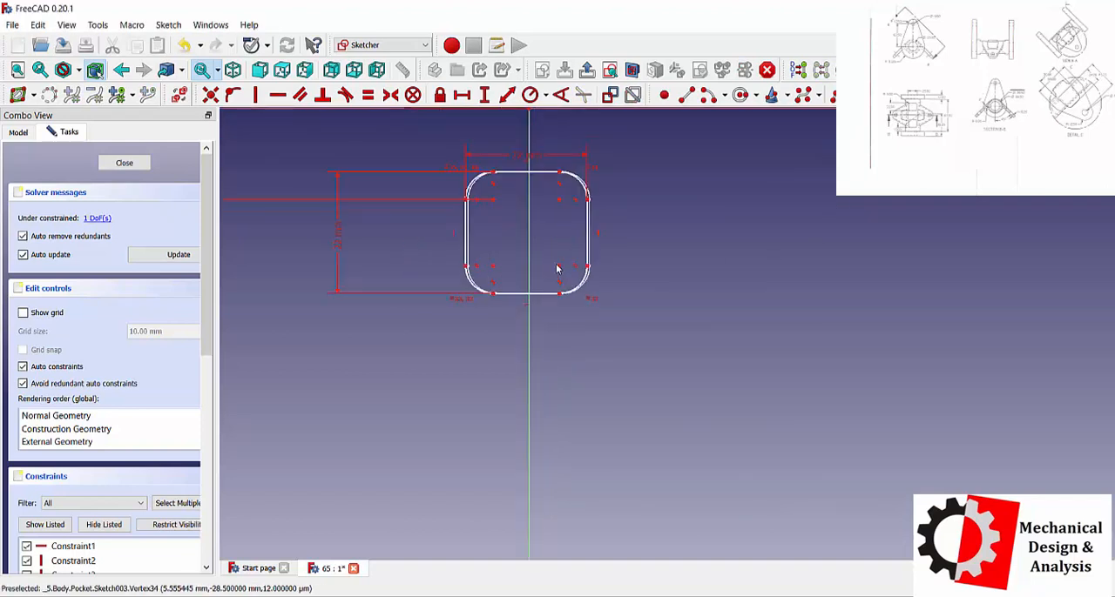
scroll(575, 244, "up", 1)
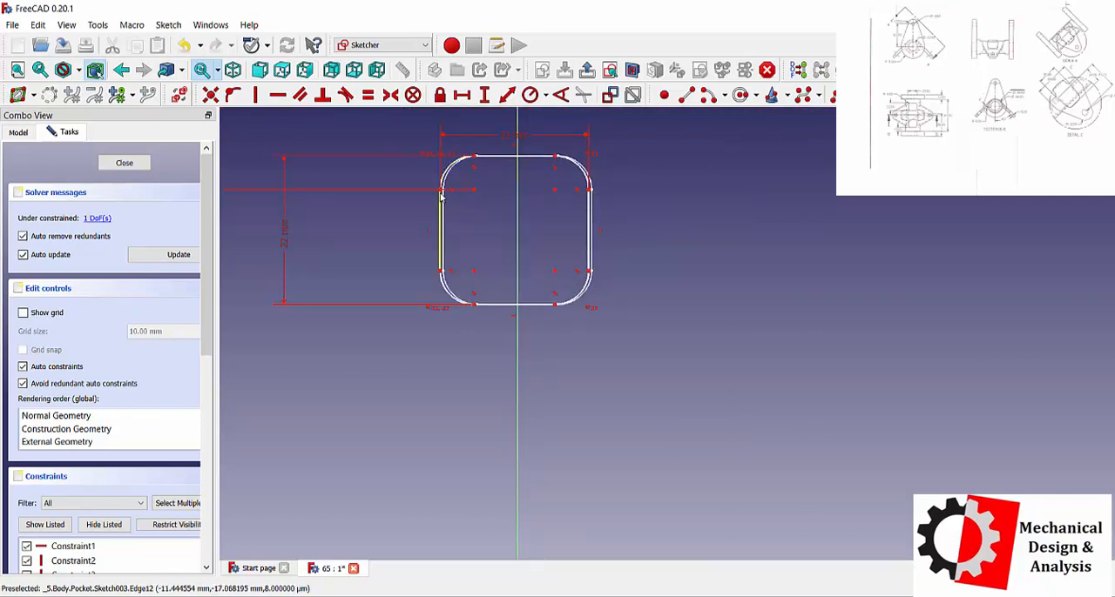
left_click(519, 189)
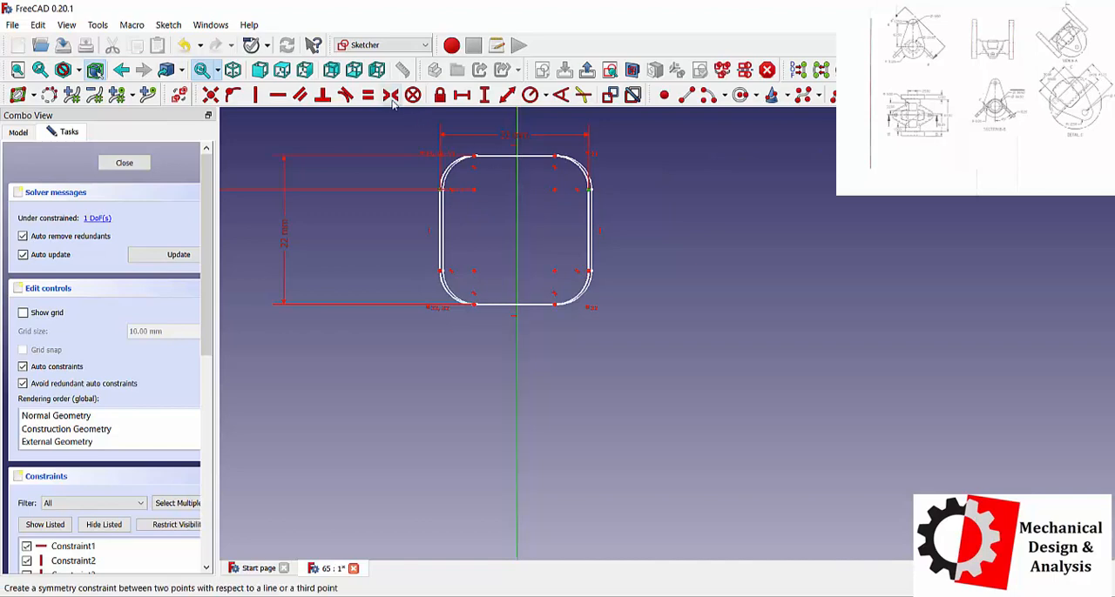
left_click(391, 94)
scroll(717, 277, "up", 4)
scroll(716, 277, "down", 10)
left_click(124, 162)
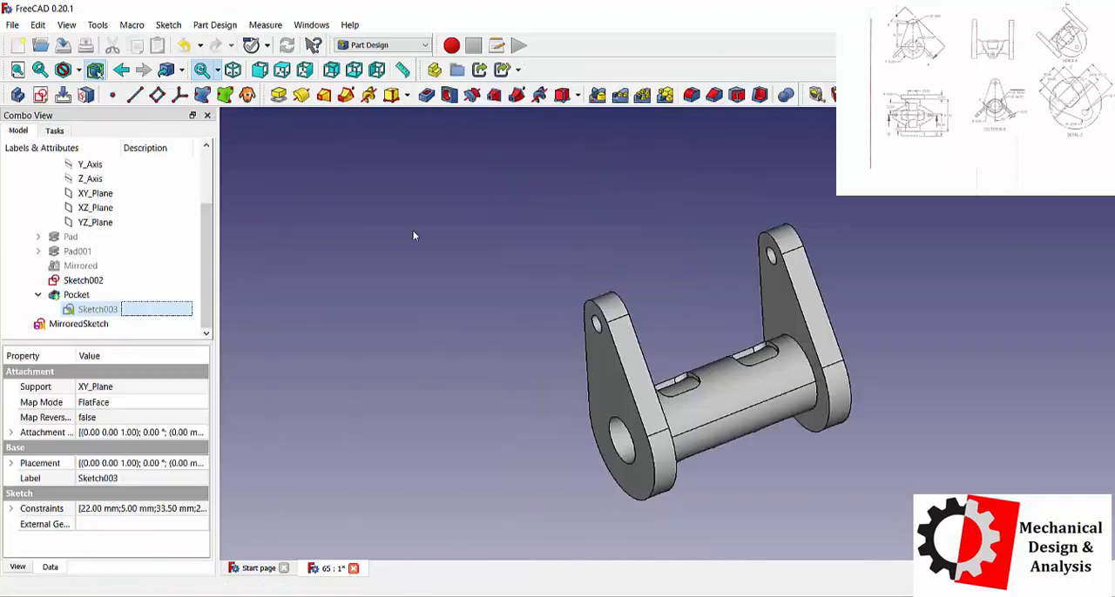
Start a new sketch on the XZ plane and switch the model display to wireframe.
middle_click_drag(692, 326, 711, 346)
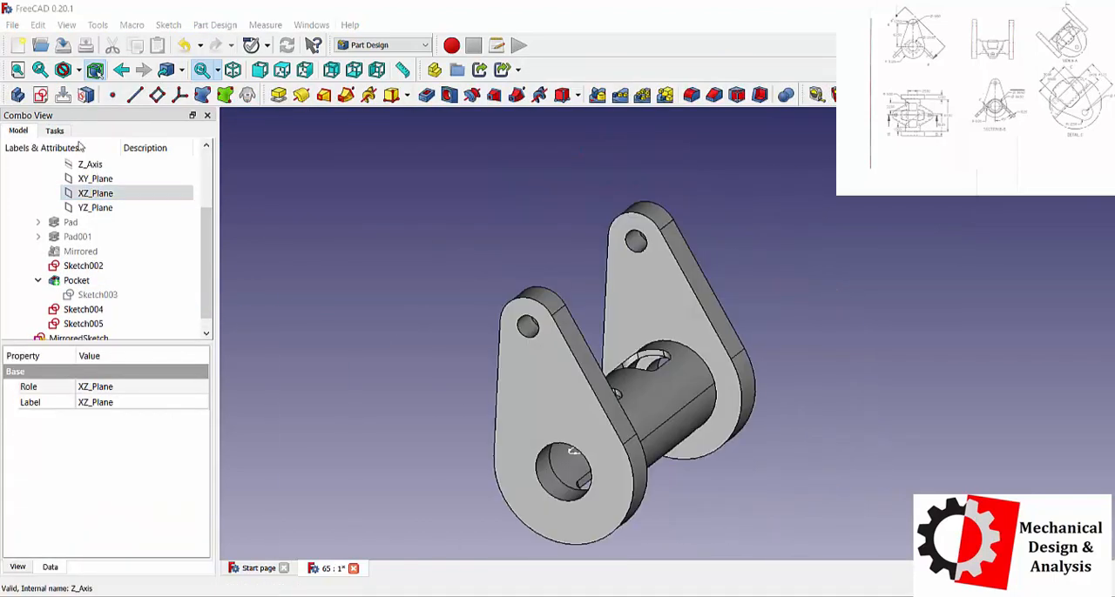
left_click(57, 131)
left_click(77, 177)
left_click(79, 70)
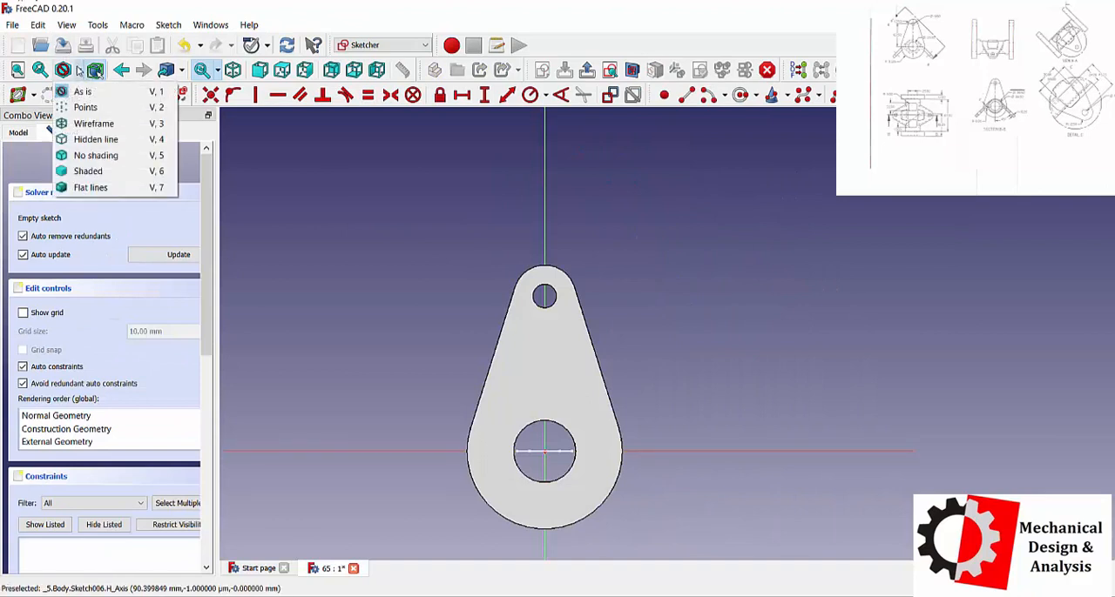
left_click(95, 139)
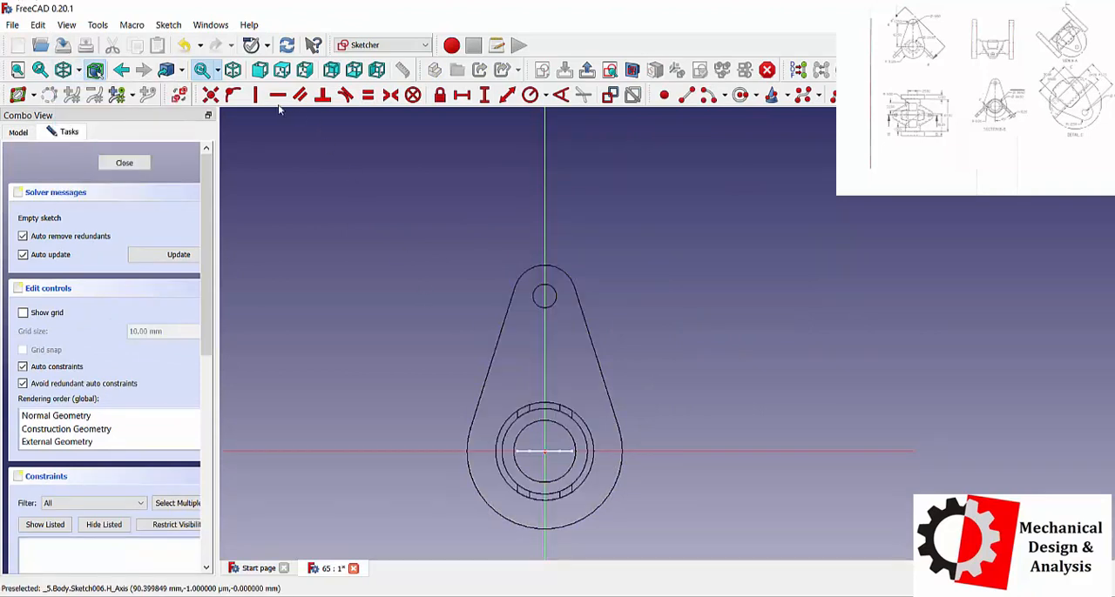
Sketch a closed, narrow four-sided profile about 64 mm long, sloping from the tube's upper side down past the arm's outline.
left_click(685, 95)
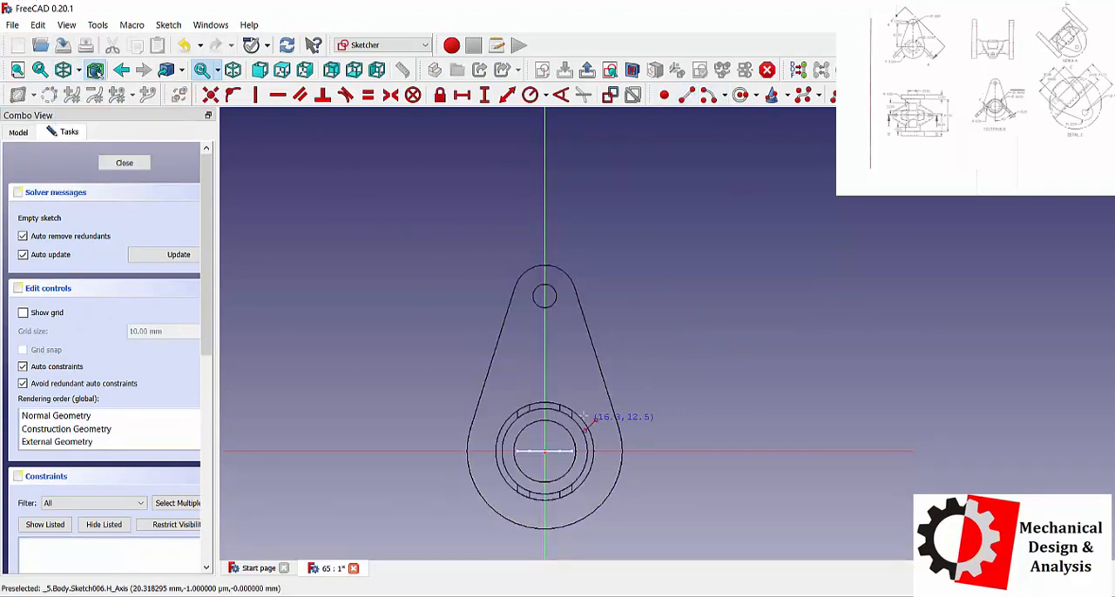
left_click(575, 412)
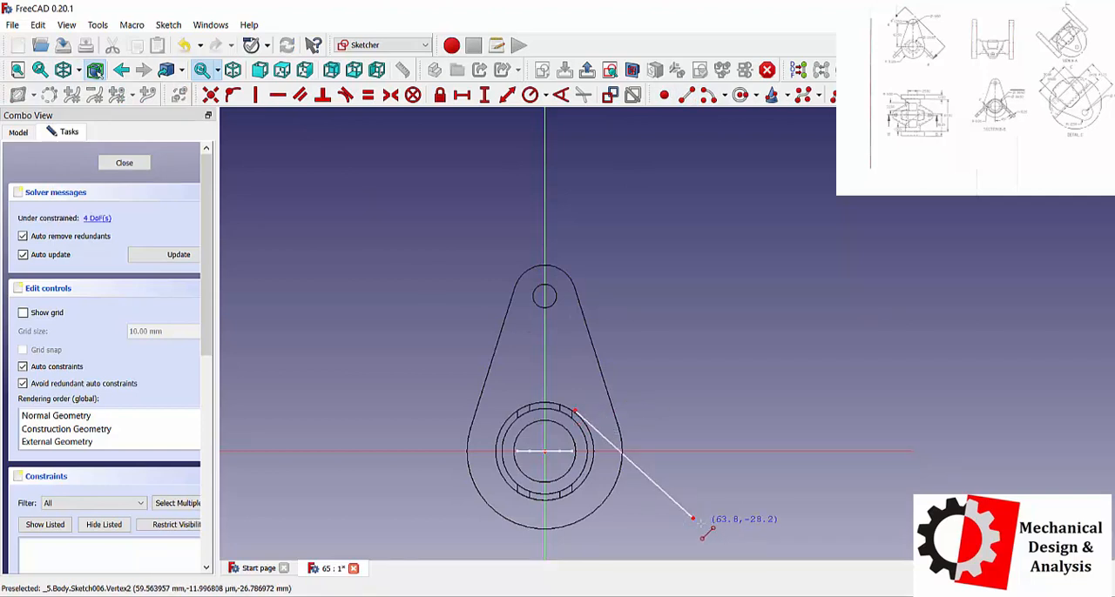
scroll(692, 520, "up", 2)
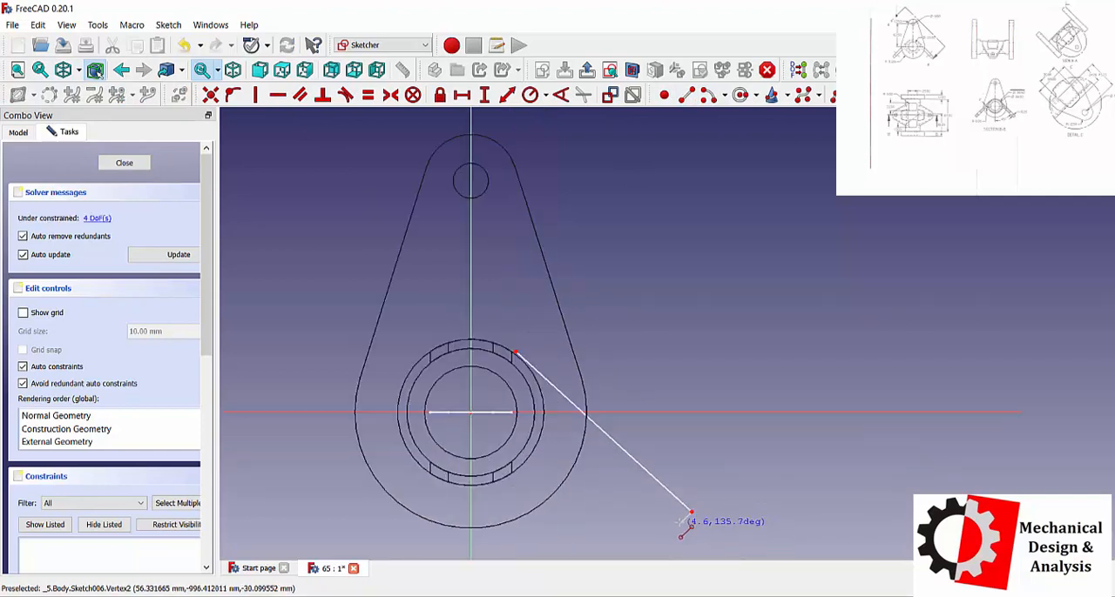
left_click(682, 520)
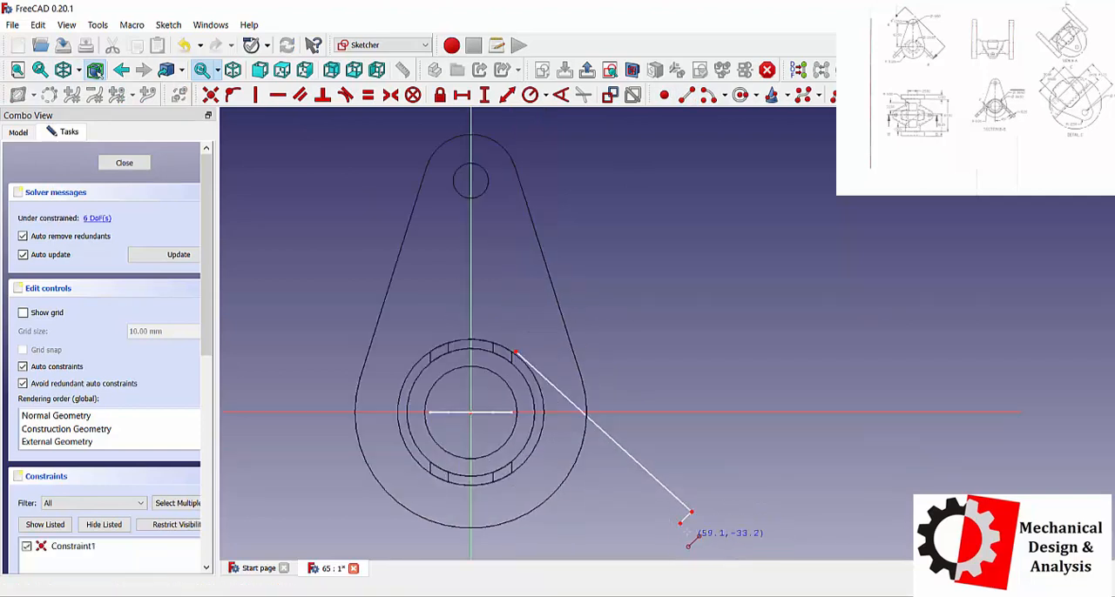
left_click(510, 366)
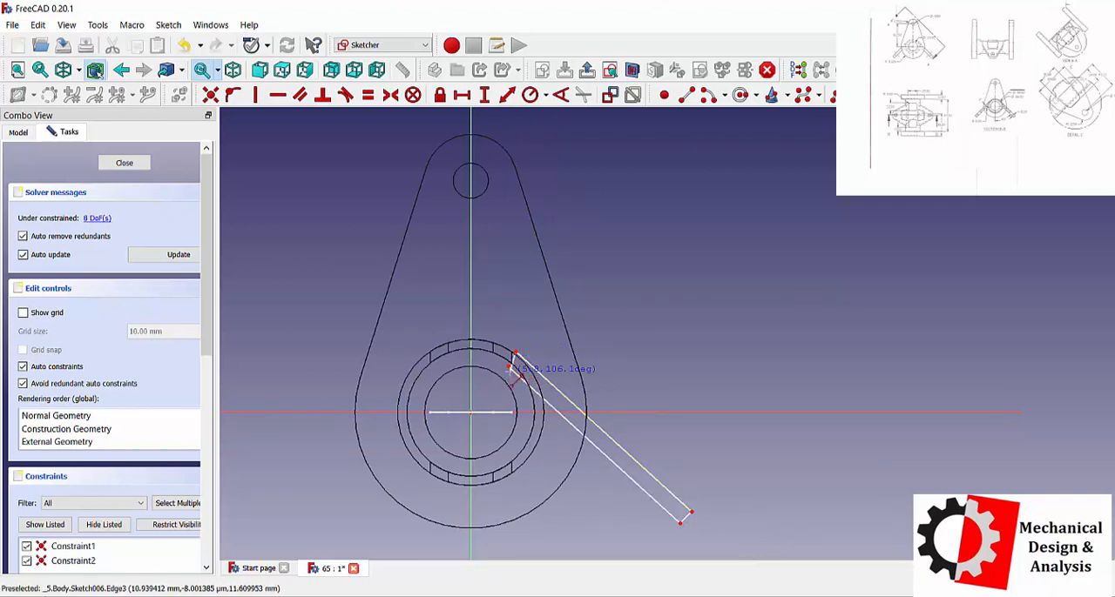
left_click(516, 352)
right_click(728, 424)
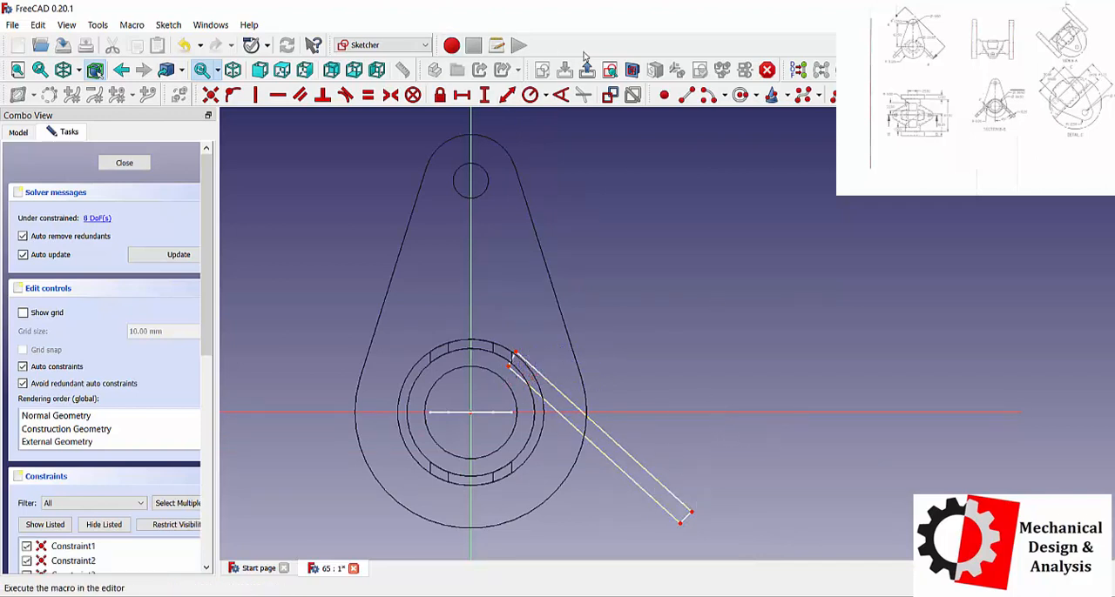
Set the length of the slanted profile's upper long line to 50 mm.
left_click(507, 94)
left_click(557, 389)
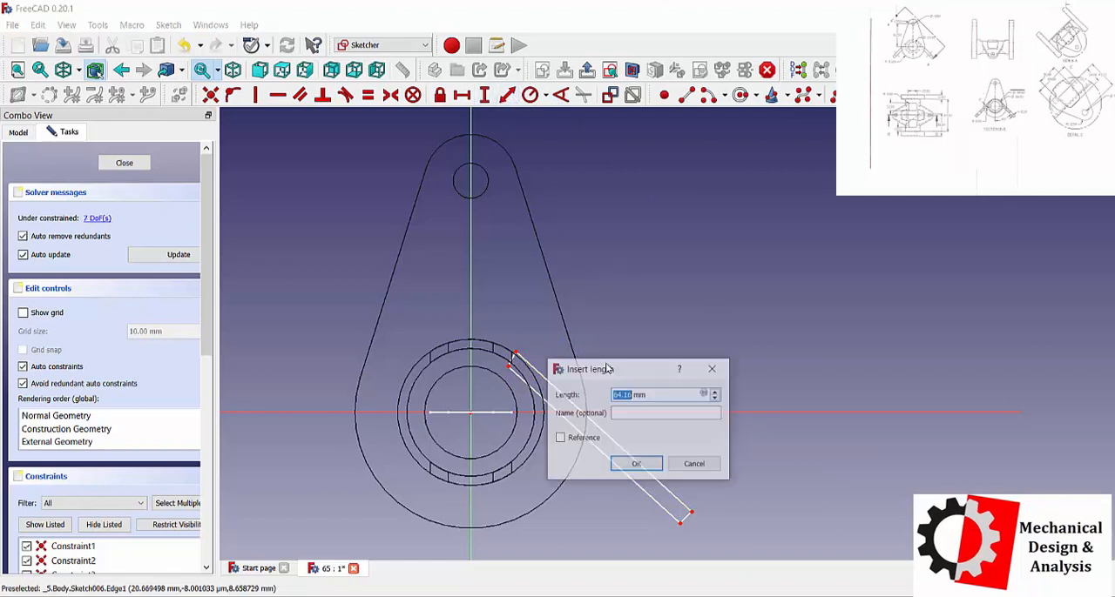
left_click_drag(606, 361, 885, 273)
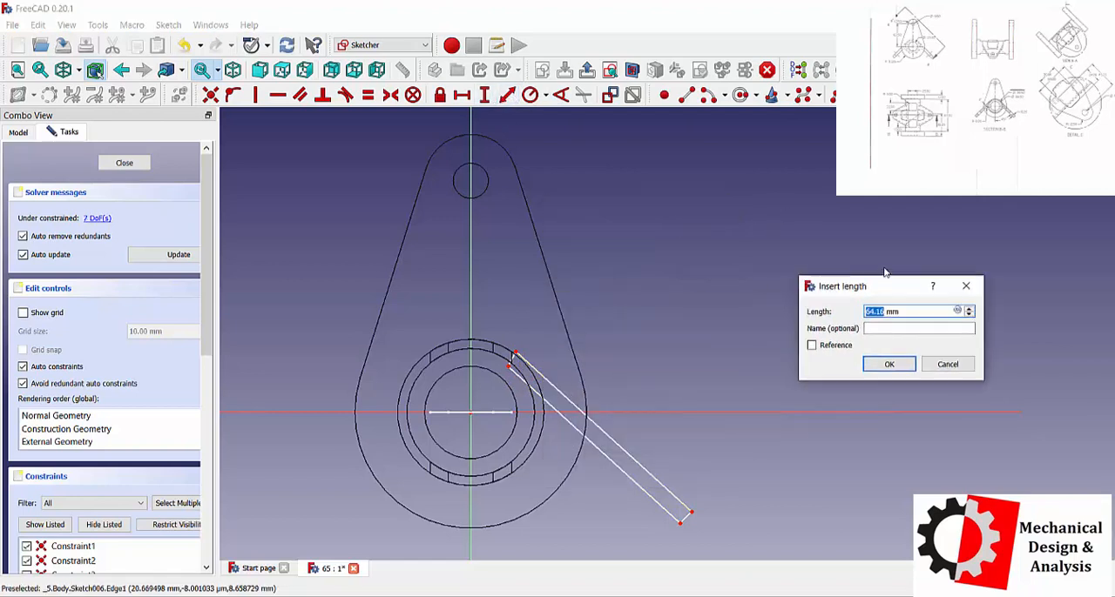
type("50")
key("Return")
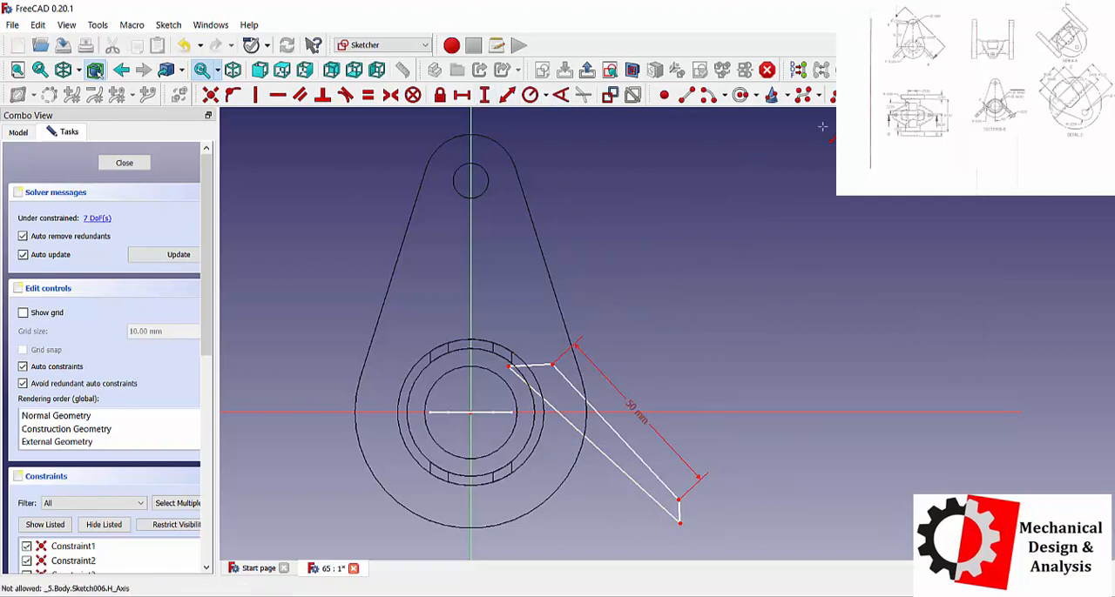
Try to make the slanted profile's two short end lines parallel.
left_click(299, 94)
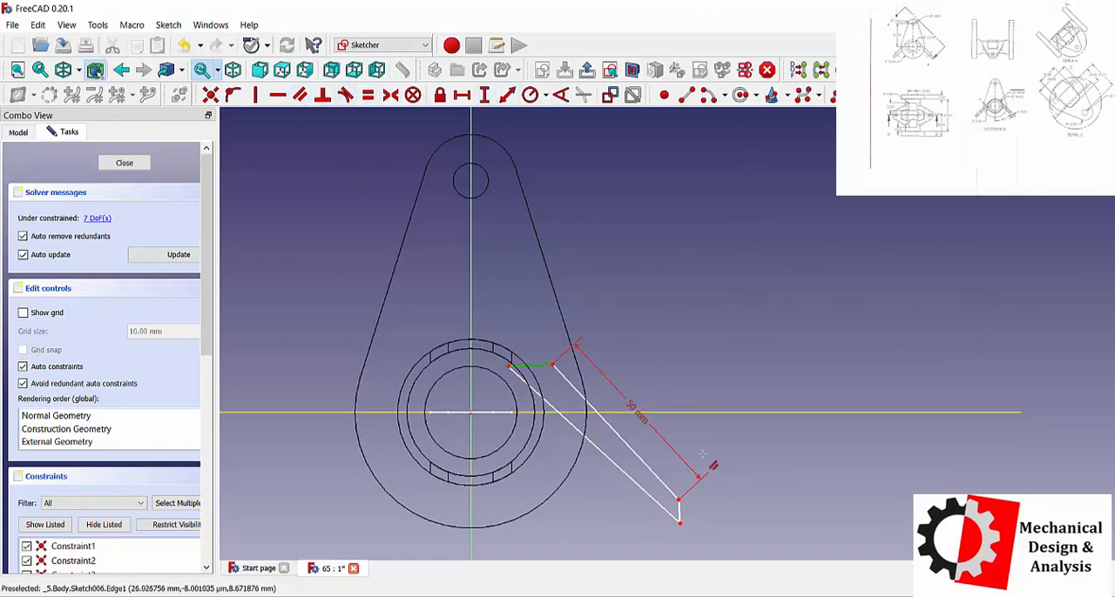
left_click(679, 514)
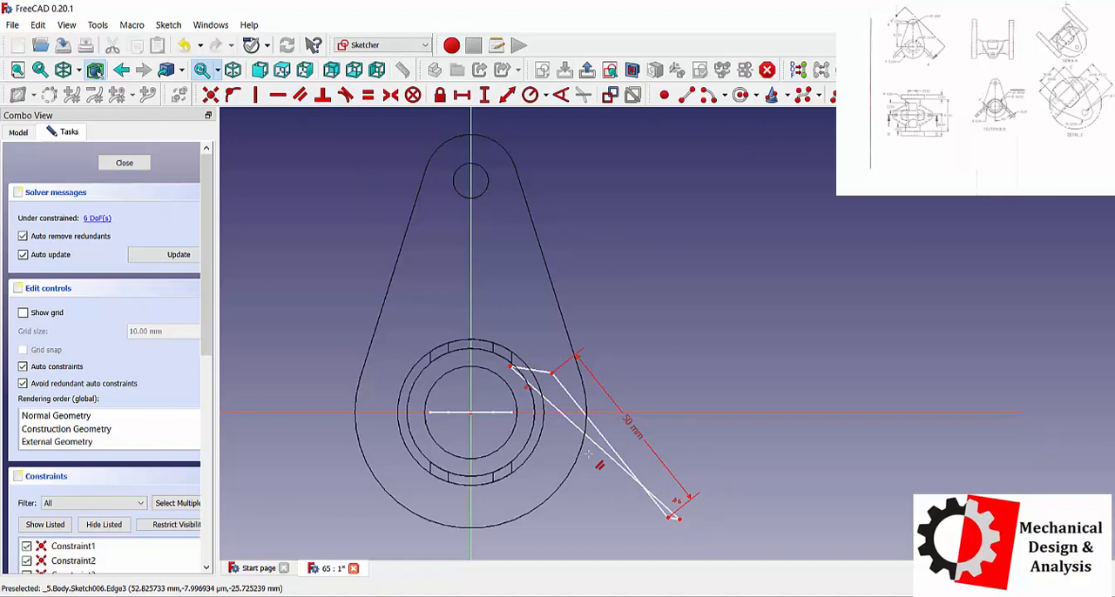
key("ctrl+z")
Make the slanted profile's two long lines equal in length.
left_click(369, 95)
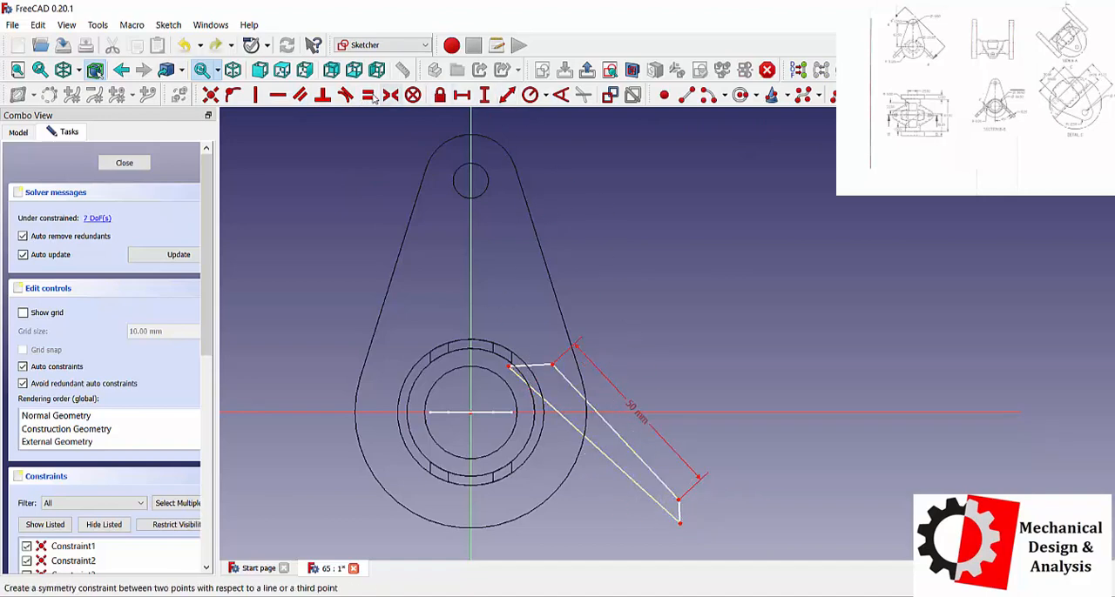
left_click(553, 408)
left_click(576, 390)
scroll(546, 372, "up", 2)
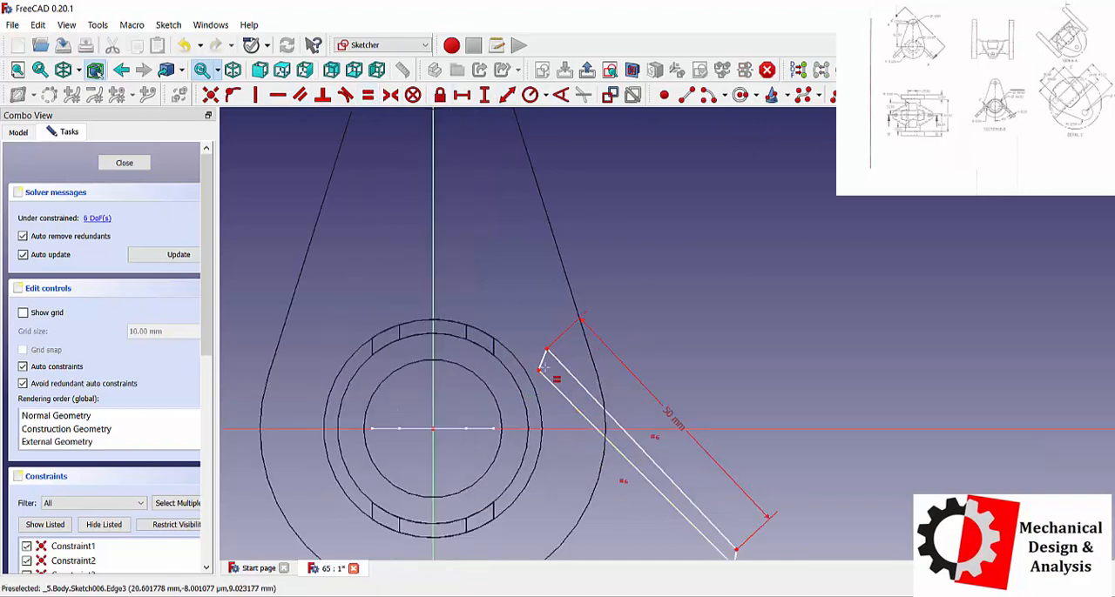
left_click(544, 366)
scroll(564, 323, "up", 1)
scroll(563, 323, "down", 3)
scroll(690, 487, "up", 2)
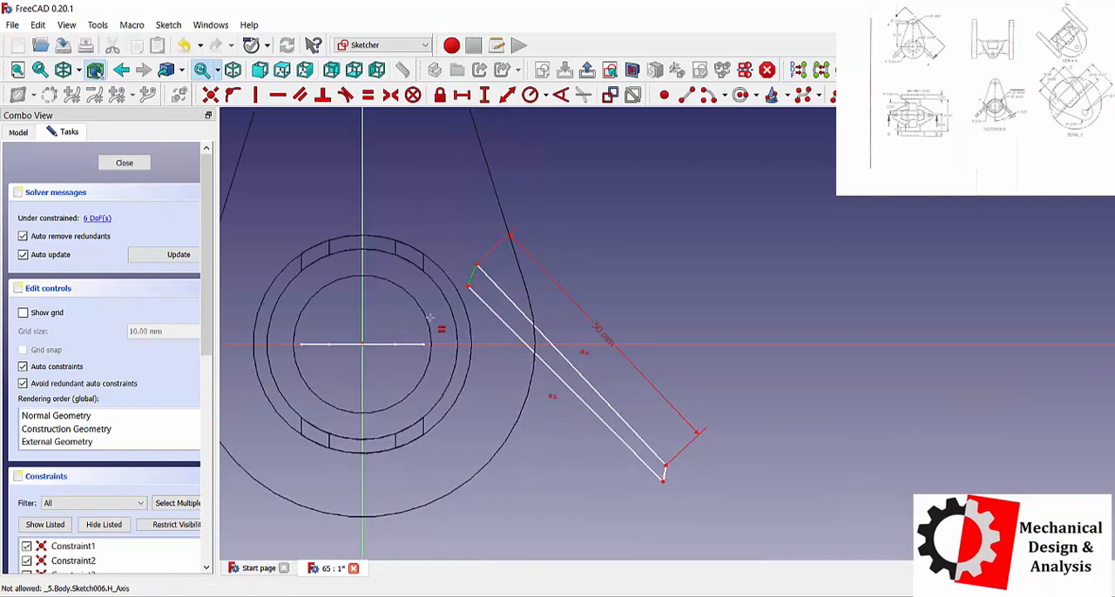
key("Escape")
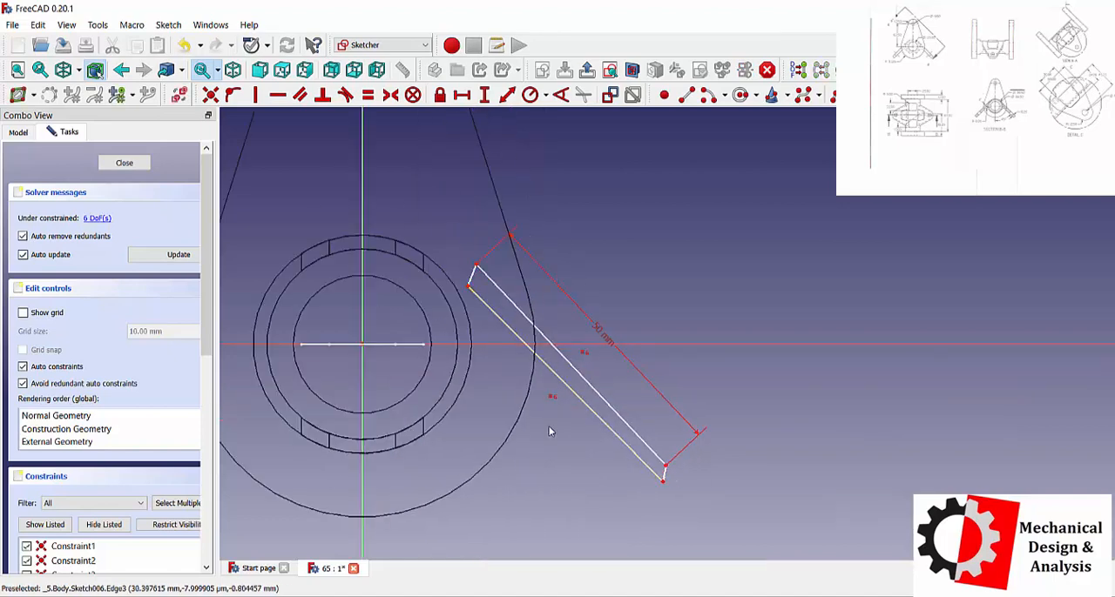
Constrain the slanted profile's two long lines parallel to each other.
left_click(300, 95)
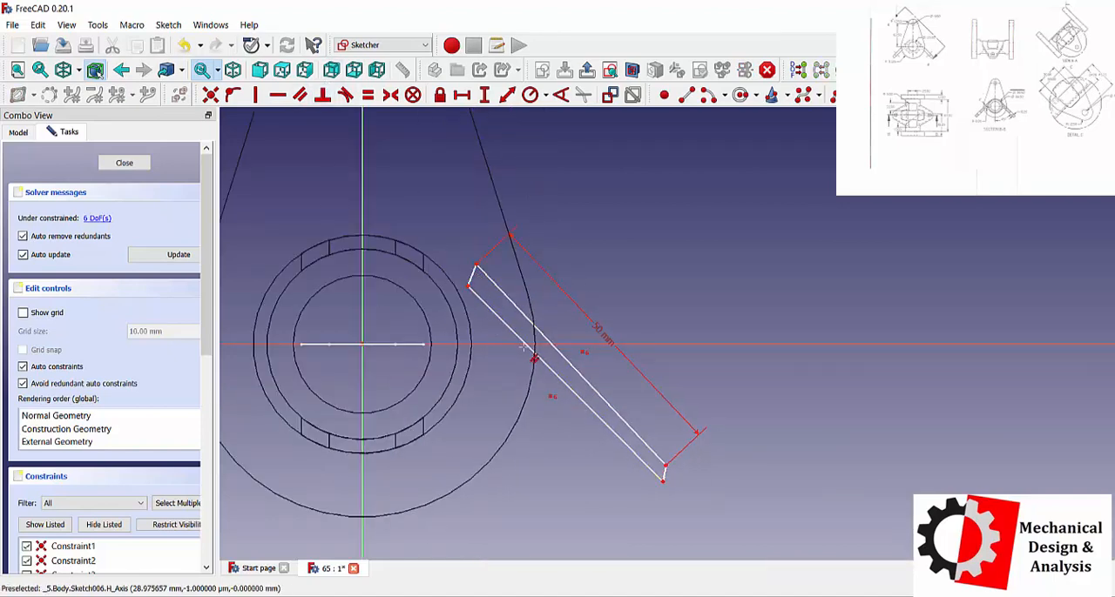
left_click(516, 334)
left_click(521, 314)
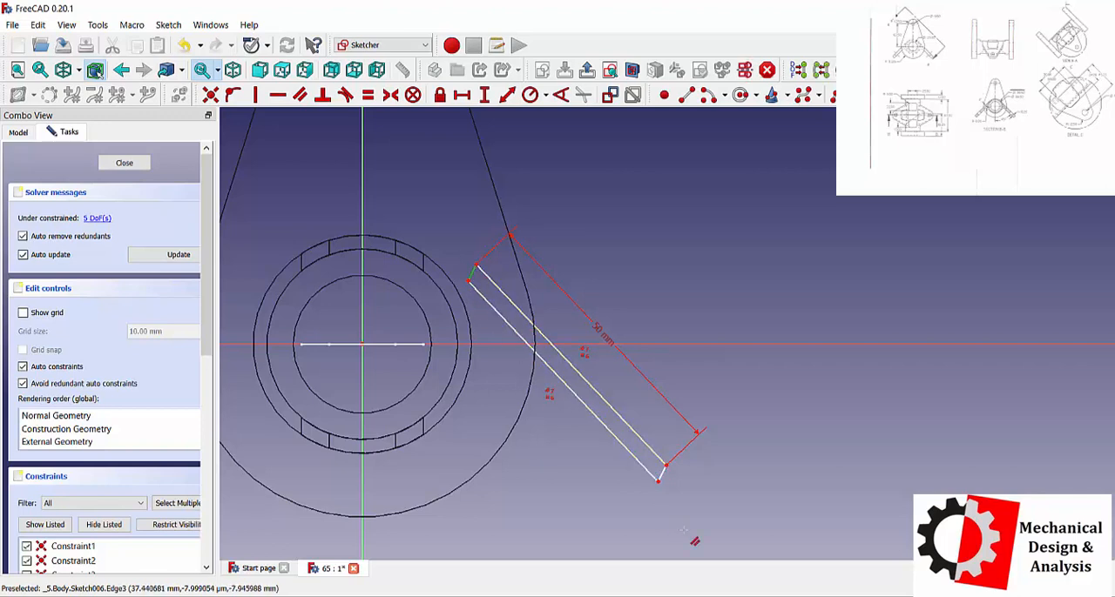
key("Escape")
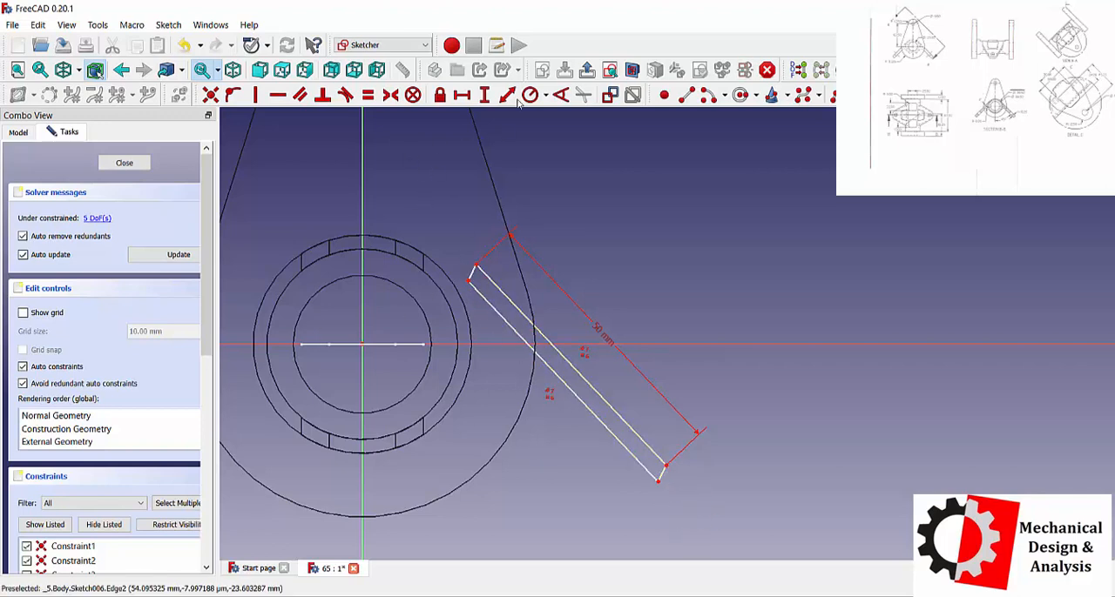
Draw a circle around the tube, centred on the origin, and set its radius to 19.75 mm.
left_click(364, 346)
left_click(458, 272)
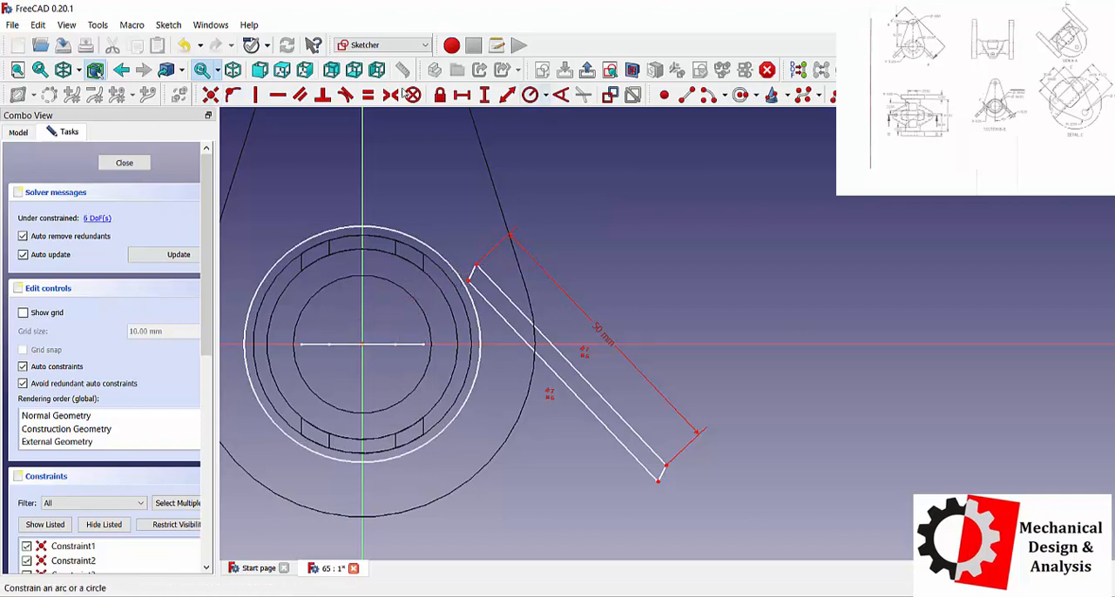
left_click(531, 94)
left_click(453, 266)
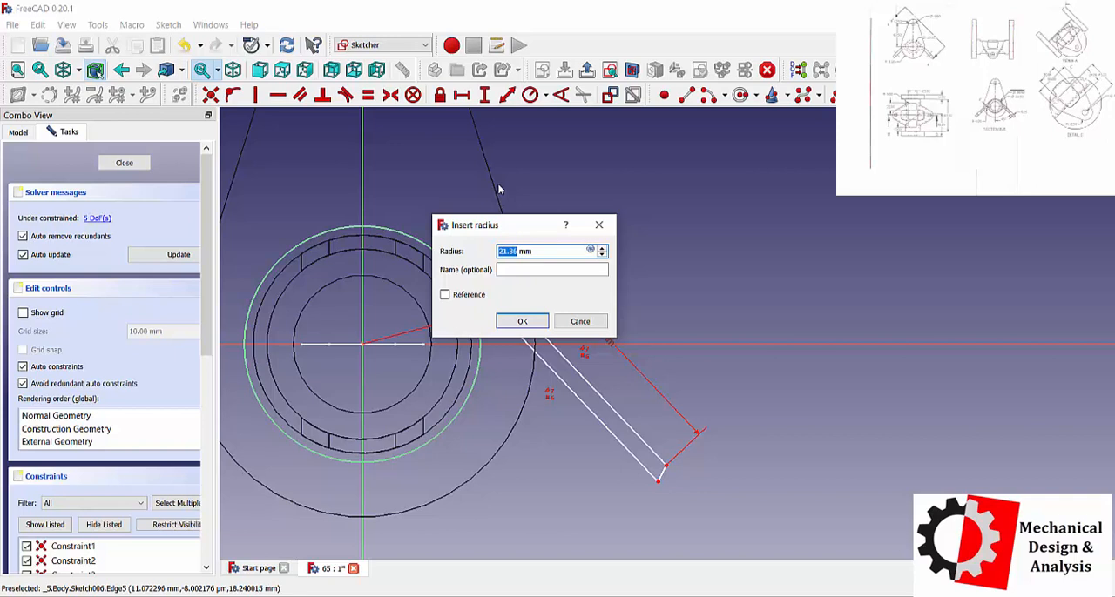
type("50")
type("/2")
key("Return")
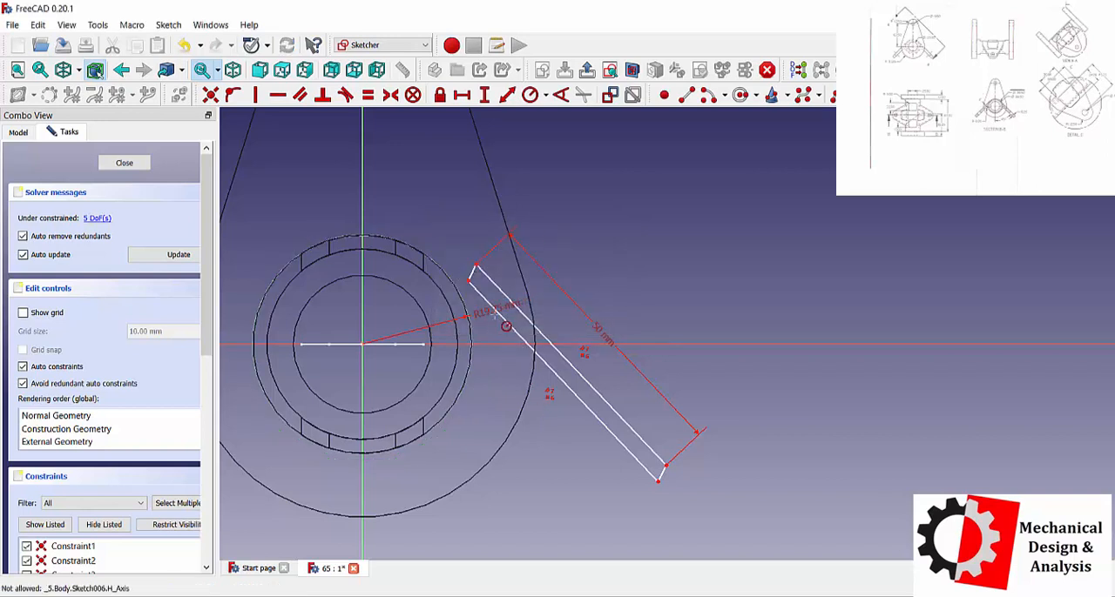
Make the slanted profile's upper long line tangent to the tube-sized circle.
left_click(346, 94)
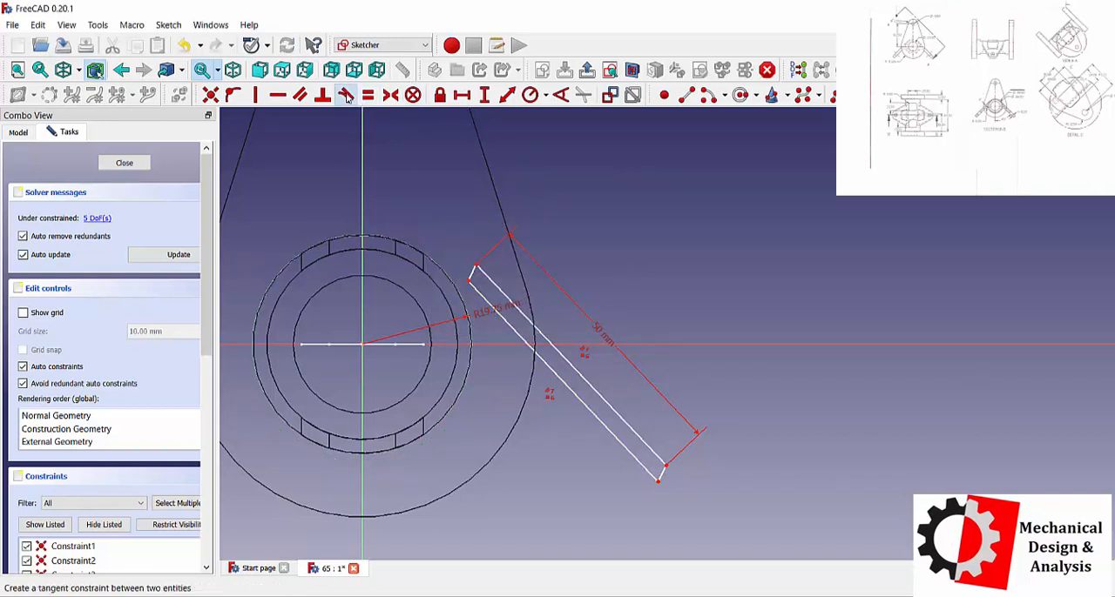
left_click(444, 275)
left_click(485, 277)
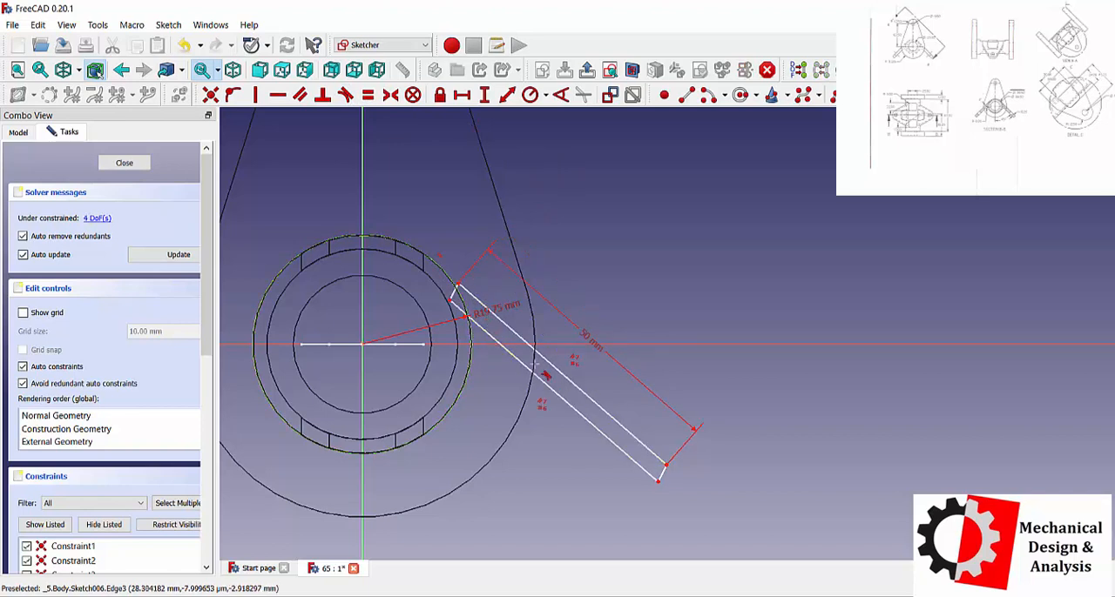
left_click(444, 344)
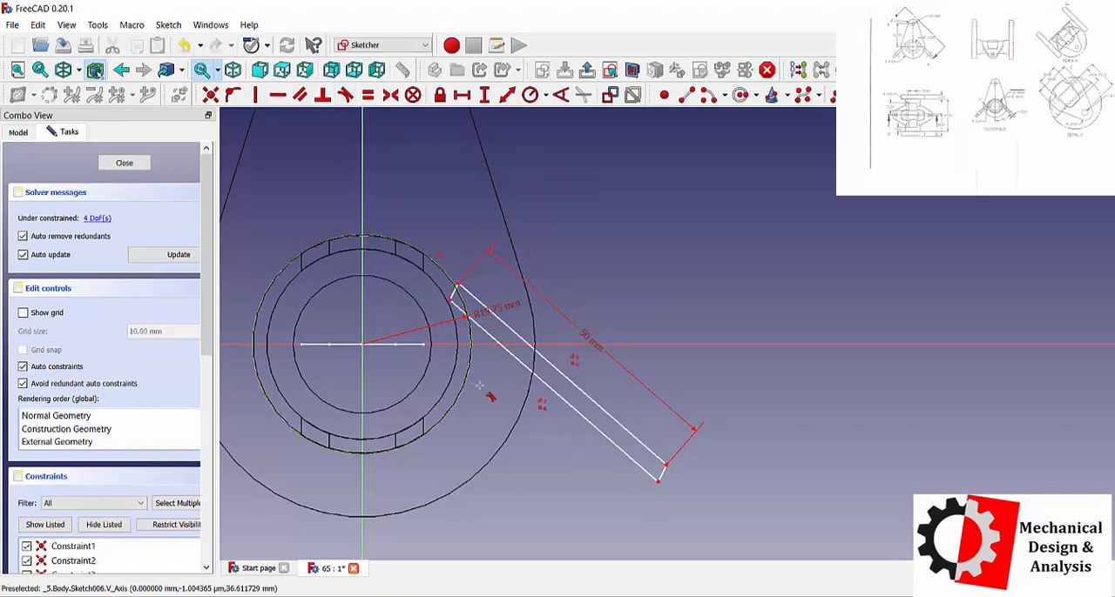
Set the length of the slanted profile's outer short end line to 6.25 mm.
left_click(507, 94)
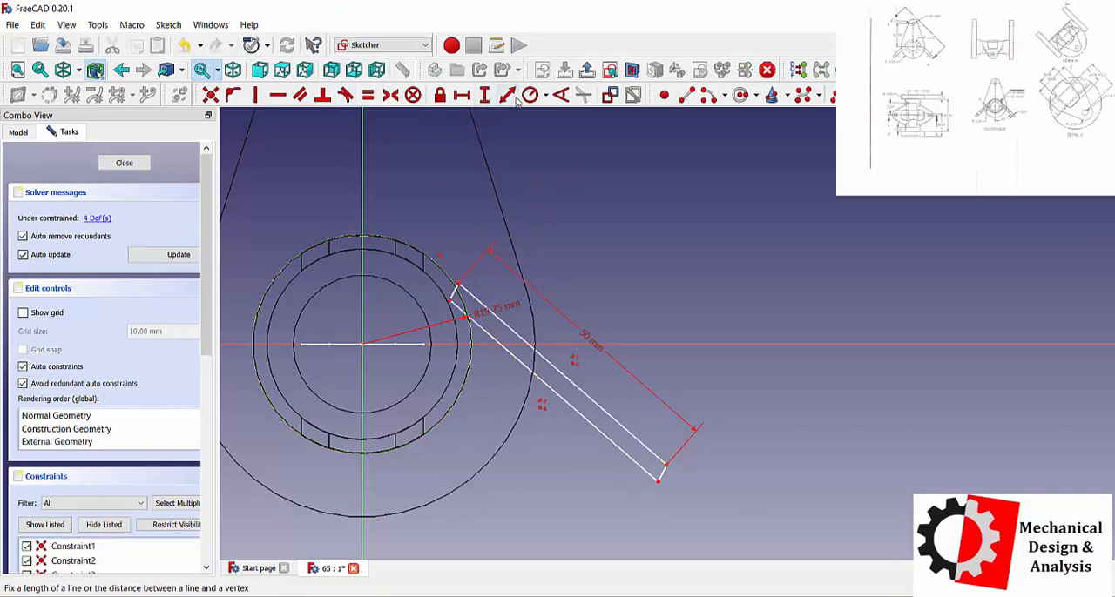
left_click(665, 470)
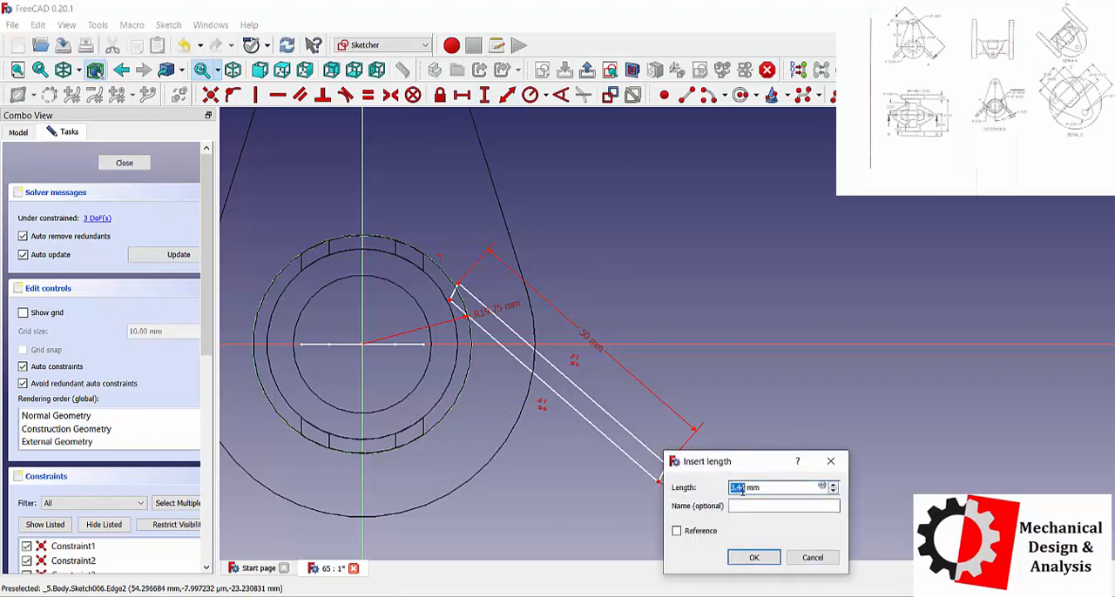
type("6.25")
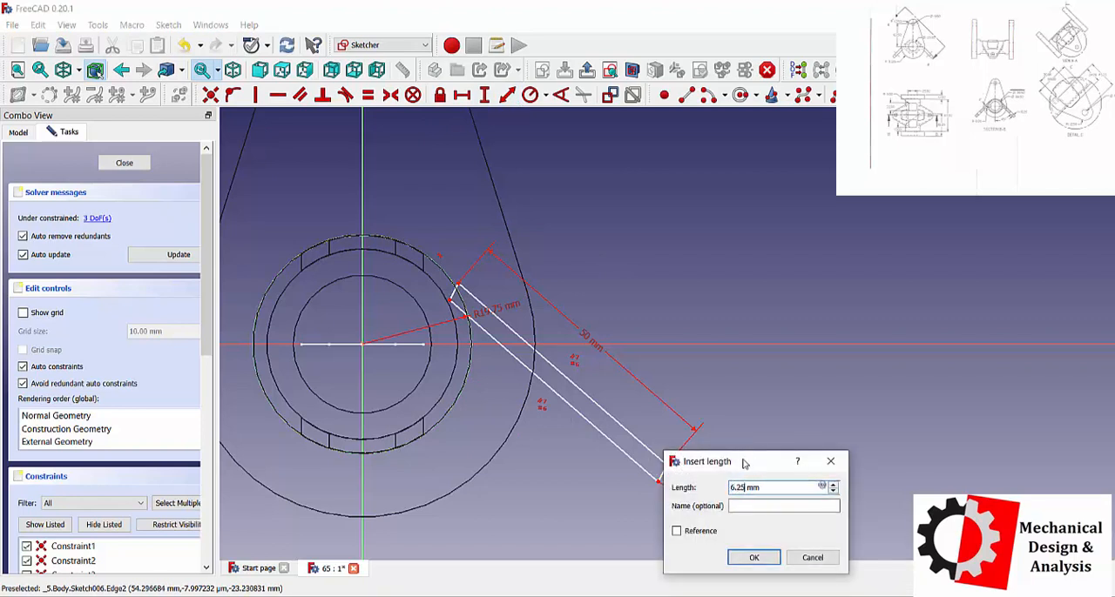
key("Return")
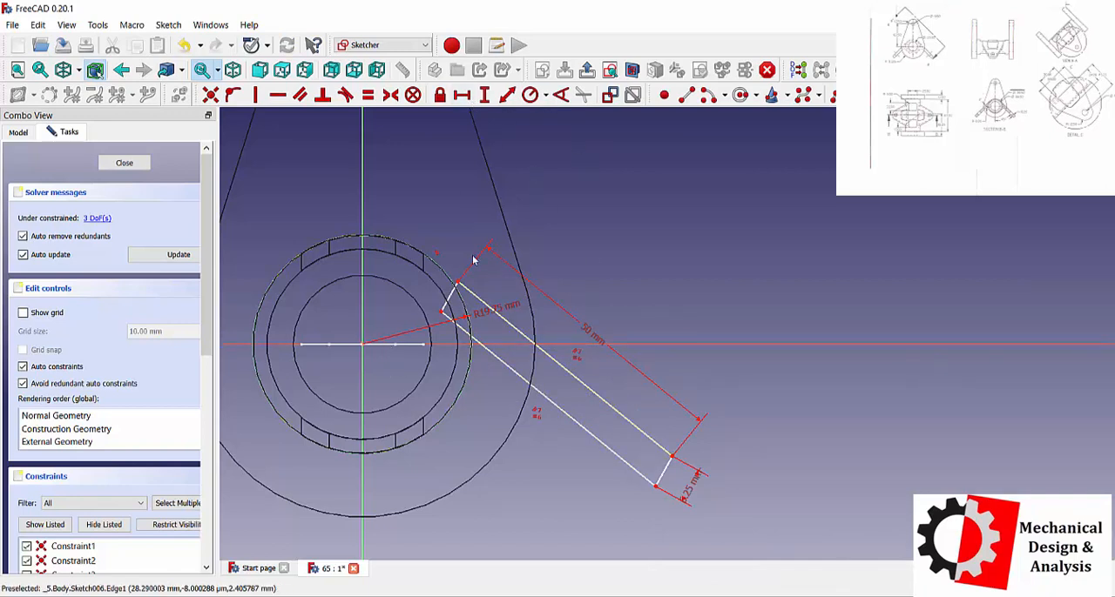
Constrain the inner endpoint of the profile's upper long line to lie on the circle.
left_click(455, 285)
left_click(431, 259)
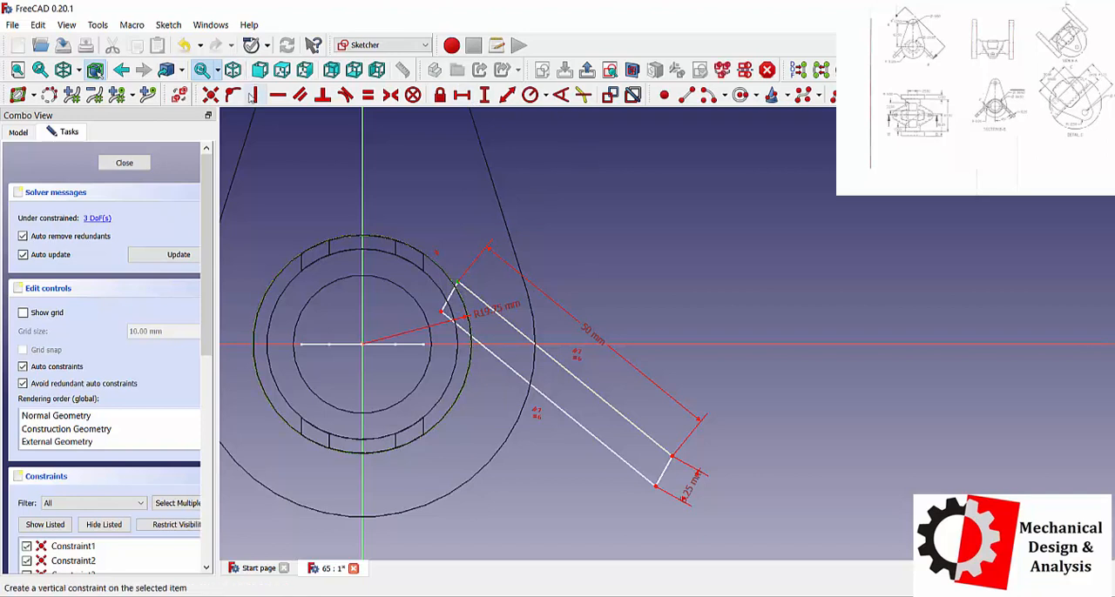
left_click(210, 95)
left_click(629, 326)
left_click(234, 95)
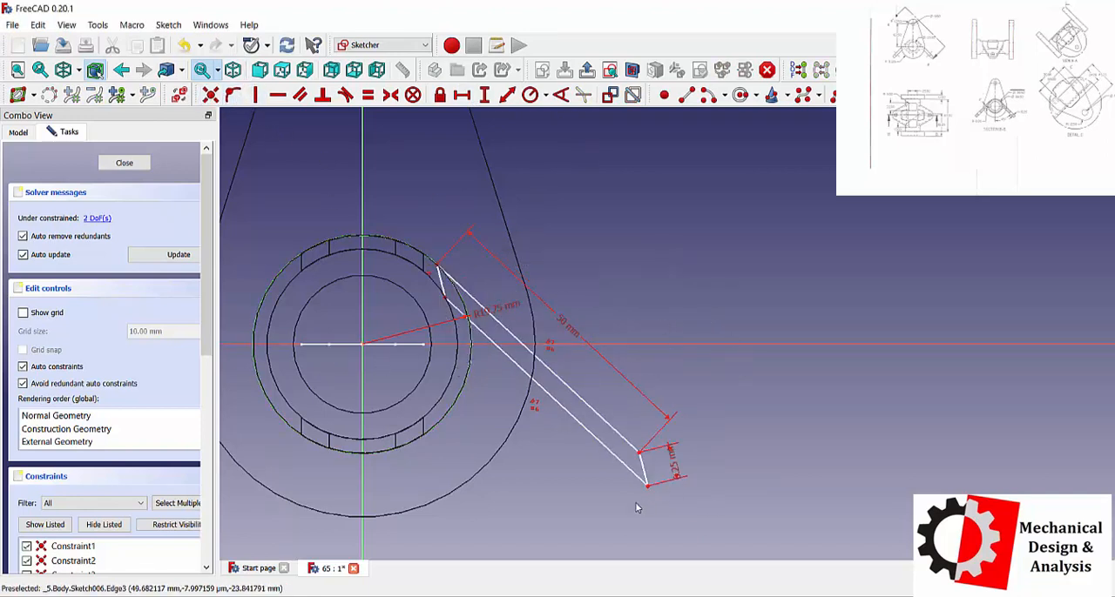
Make the outer end line perpendicular to the upper long line, and trim the profile and circle so the outline ends on a short arc.
scroll(638, 427, "down", 1)
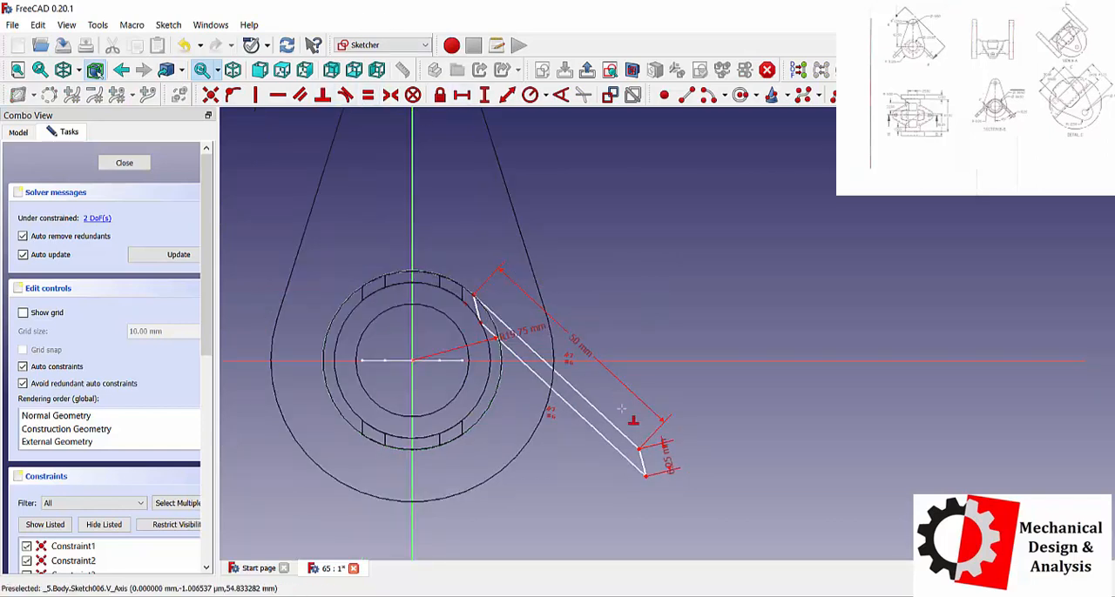
left_click(640, 466)
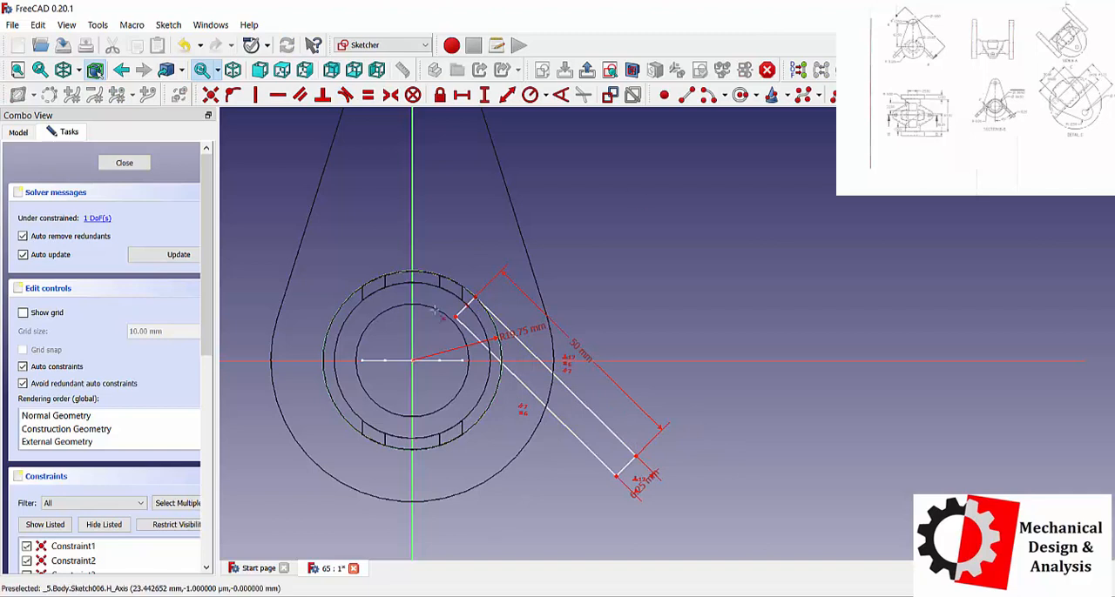
left_click(466, 306)
left_click(470, 330)
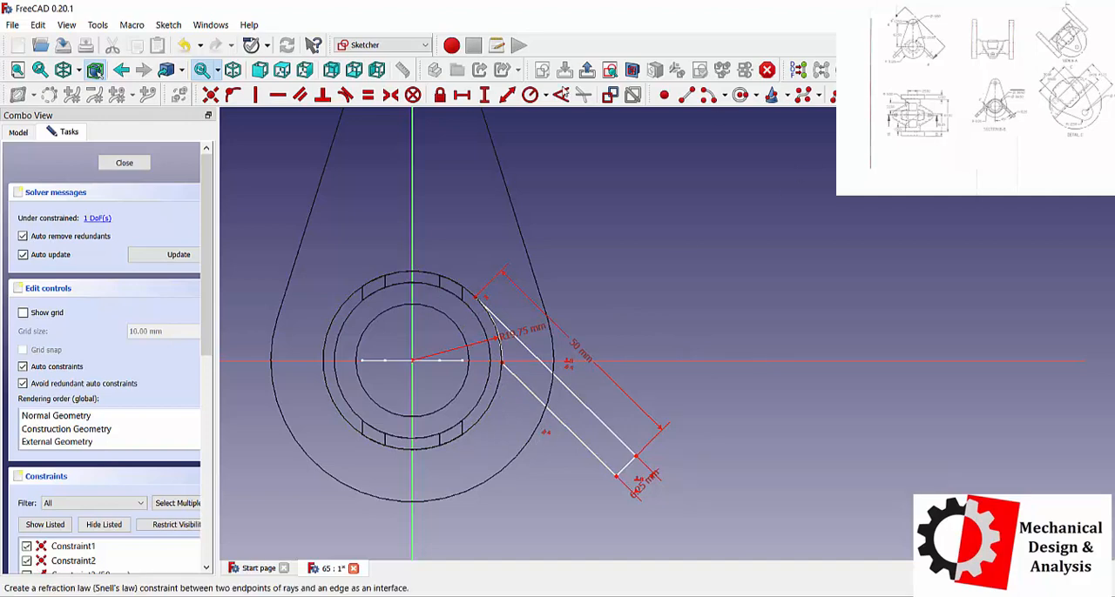
Try to set the length of the trimmed lower long line to 35 mm.
left_click(506, 99)
left_click(527, 389)
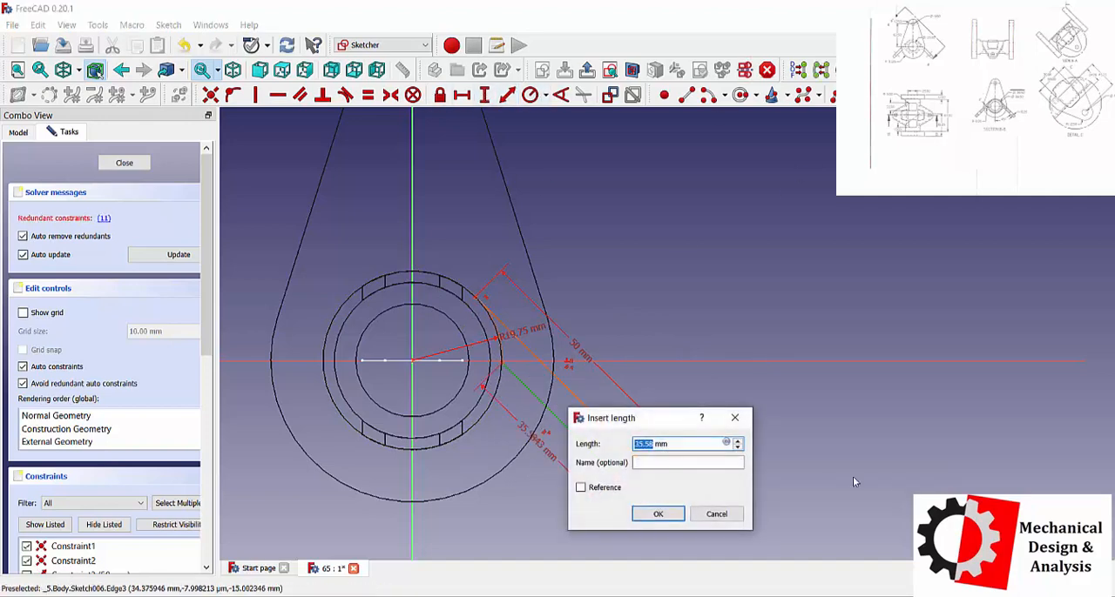
type("35")
key("Return")
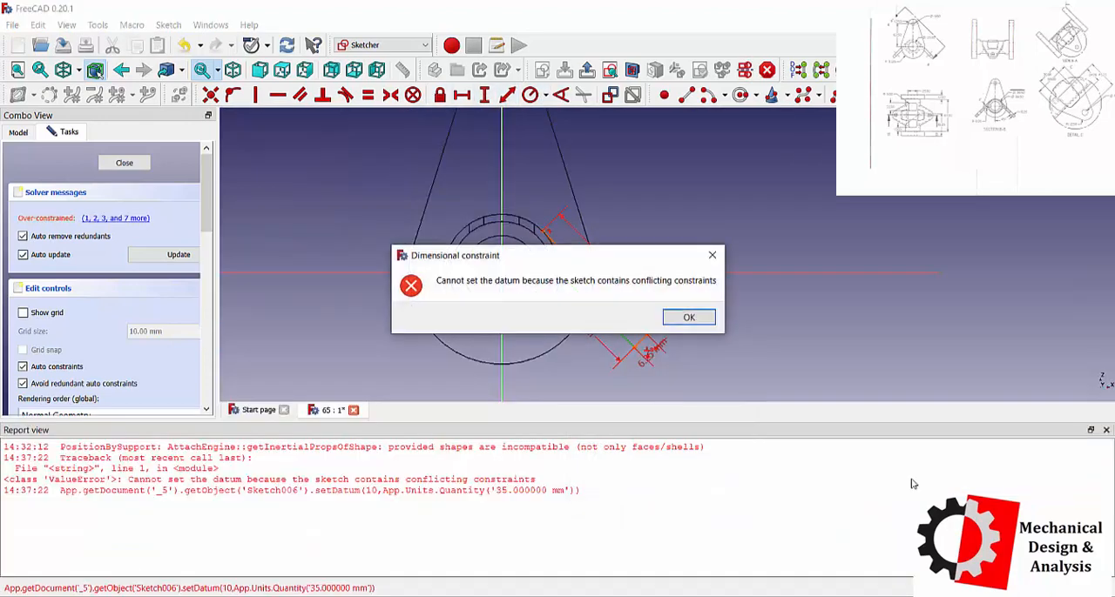
left_click(701, 318)
left_click(1106, 430)
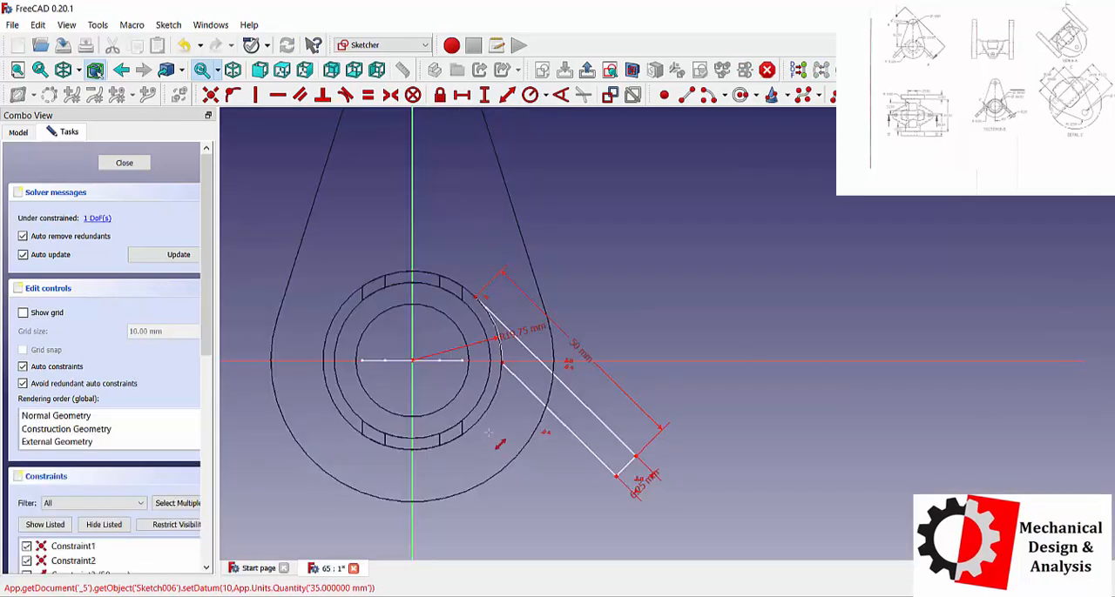
Try to fix the trimmed lower long line's length at 35.58 mm.
left_click(506, 94)
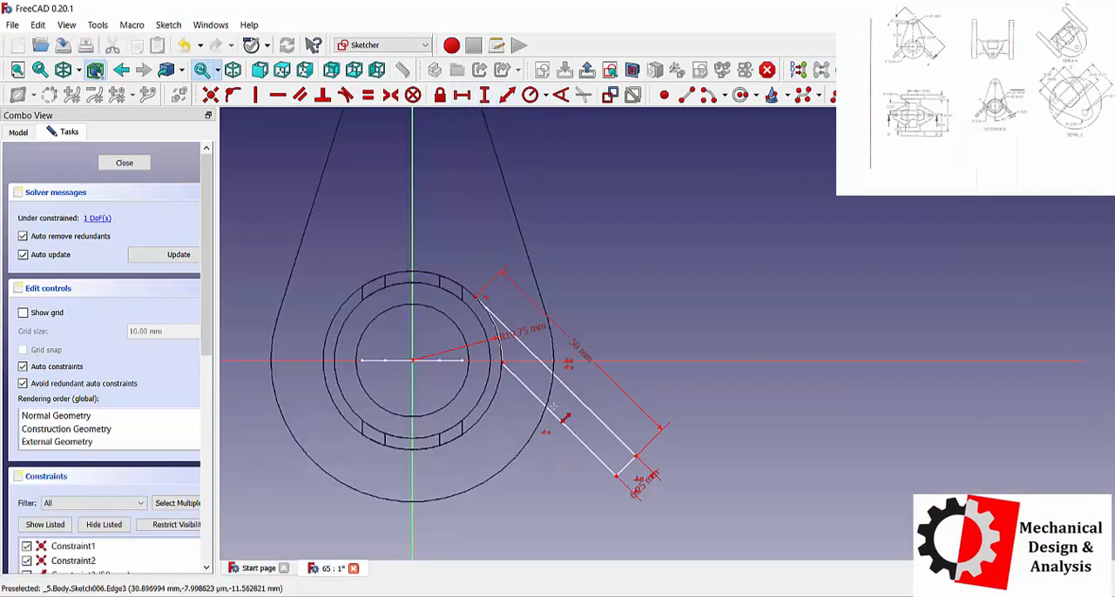
left_click(560, 405)
left_click(638, 496)
left_click(683, 315)
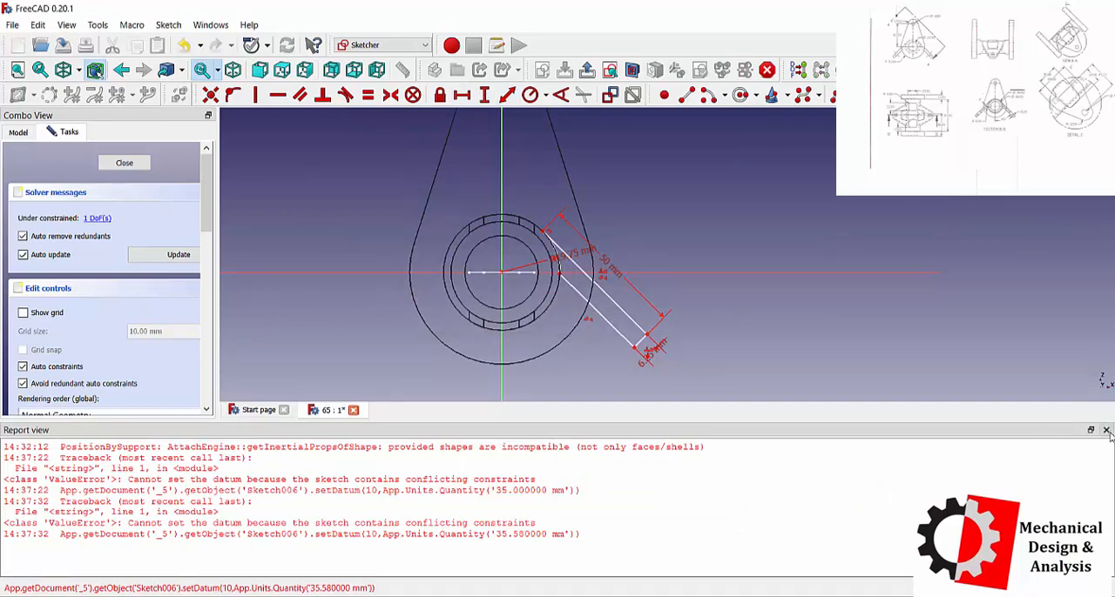
left_click(1106, 431)
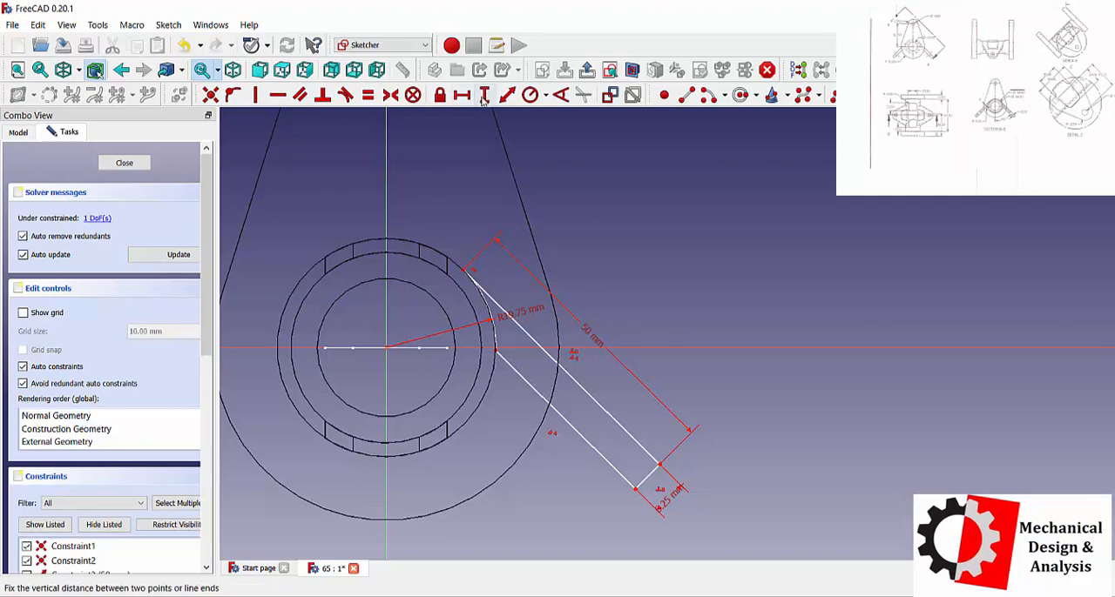
Dimension the horizontal distance between the upper long line's inner endpoint and the origin, and finish the sketch.
left_click(463, 270)
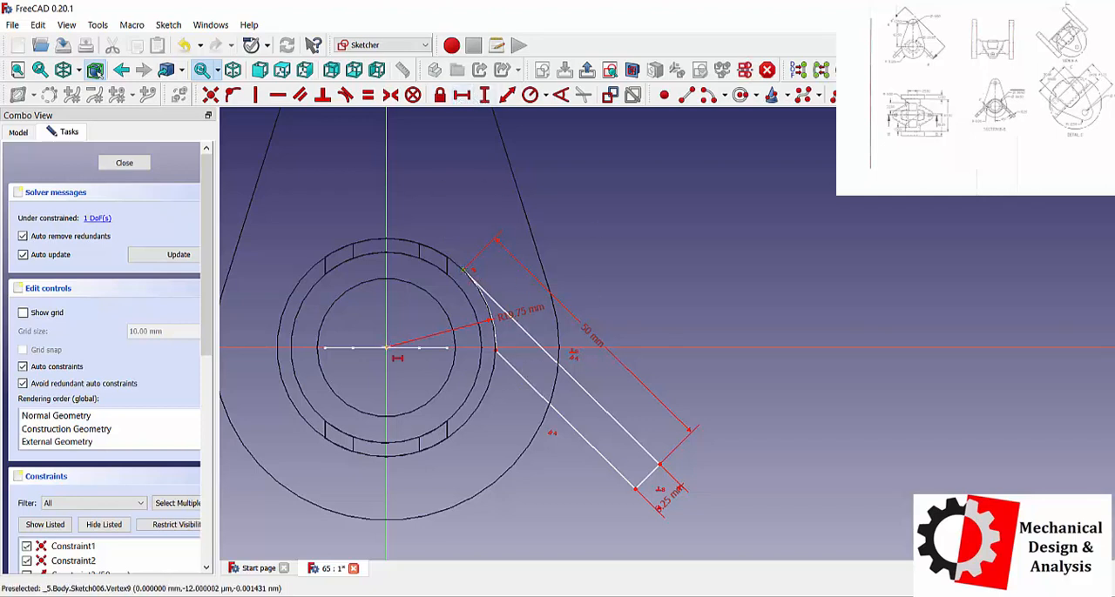
left_click(386, 347)
left_click(477, 433)
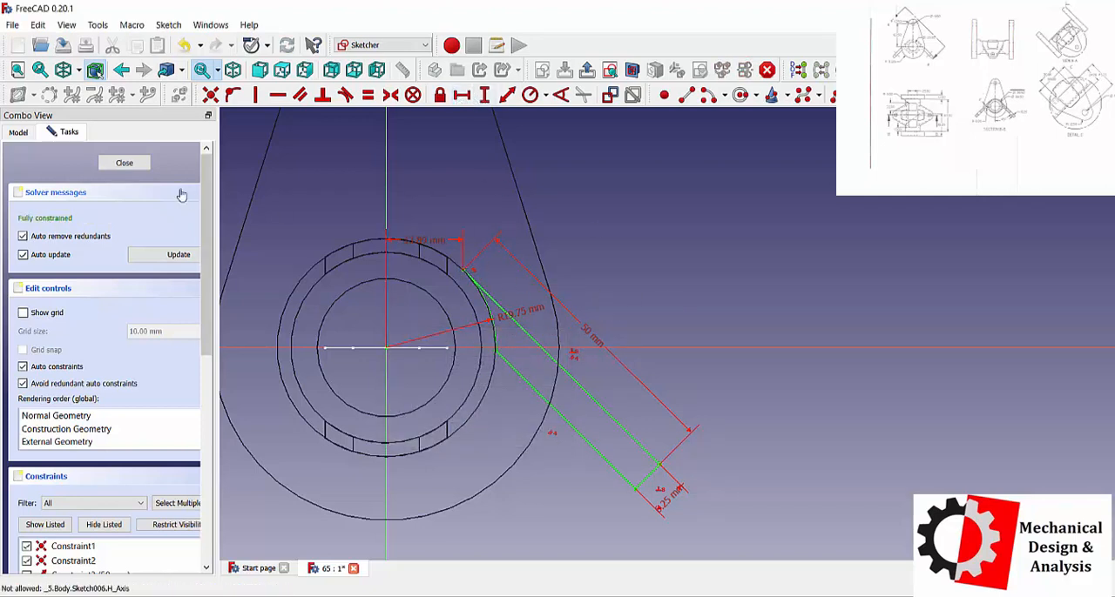
left_click(123, 162)
Pad the slanted profile 55 mm symmetric to the sketch plane and switch the model display back to As is.
left_click(277, 94)
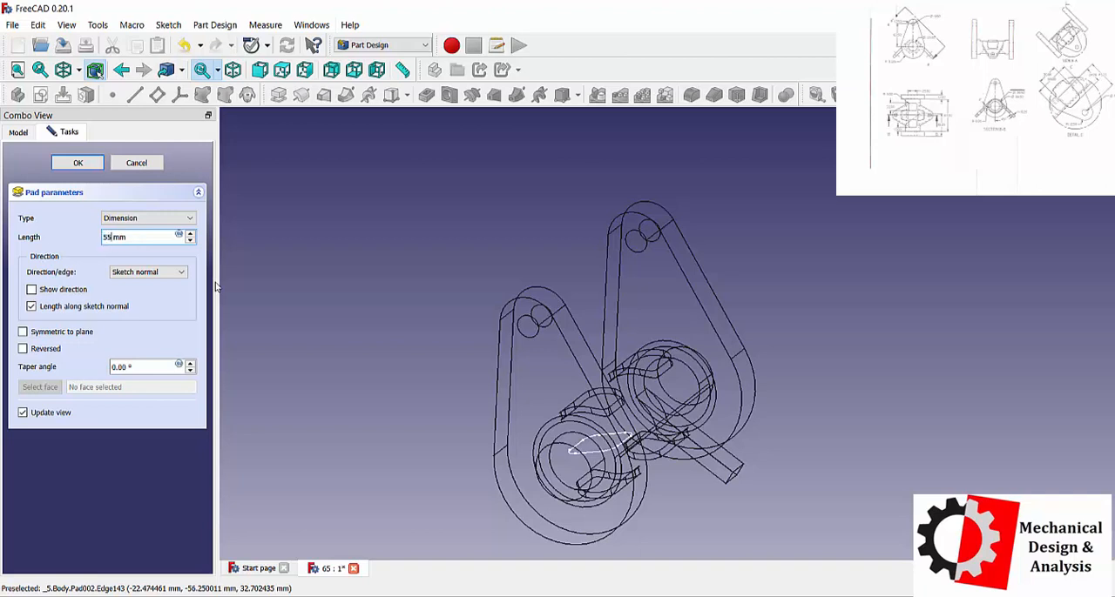
left_click(126, 218)
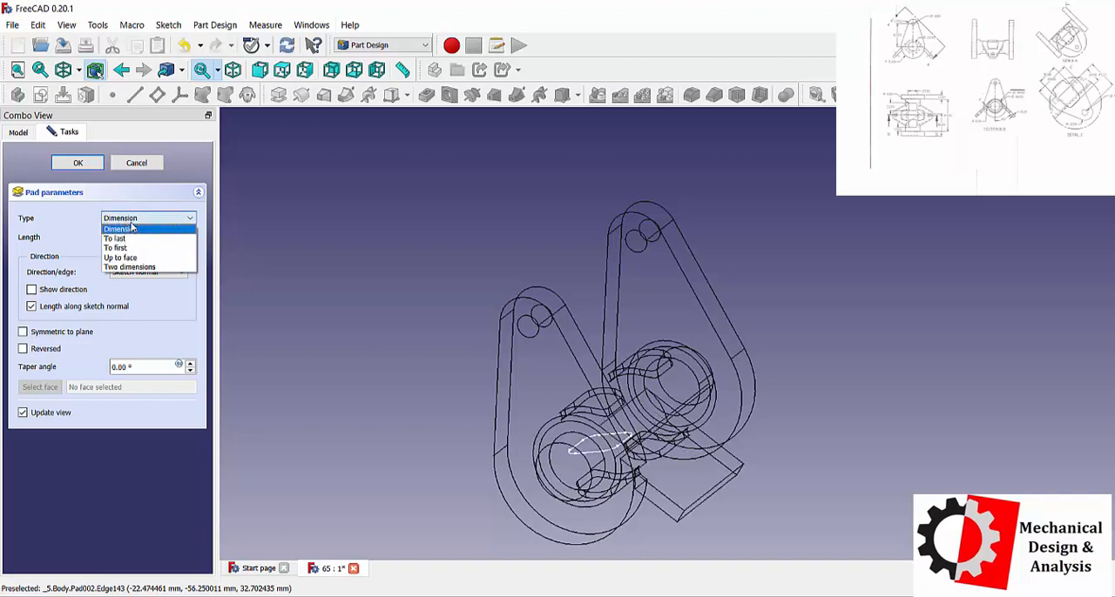
left_click(77, 331)
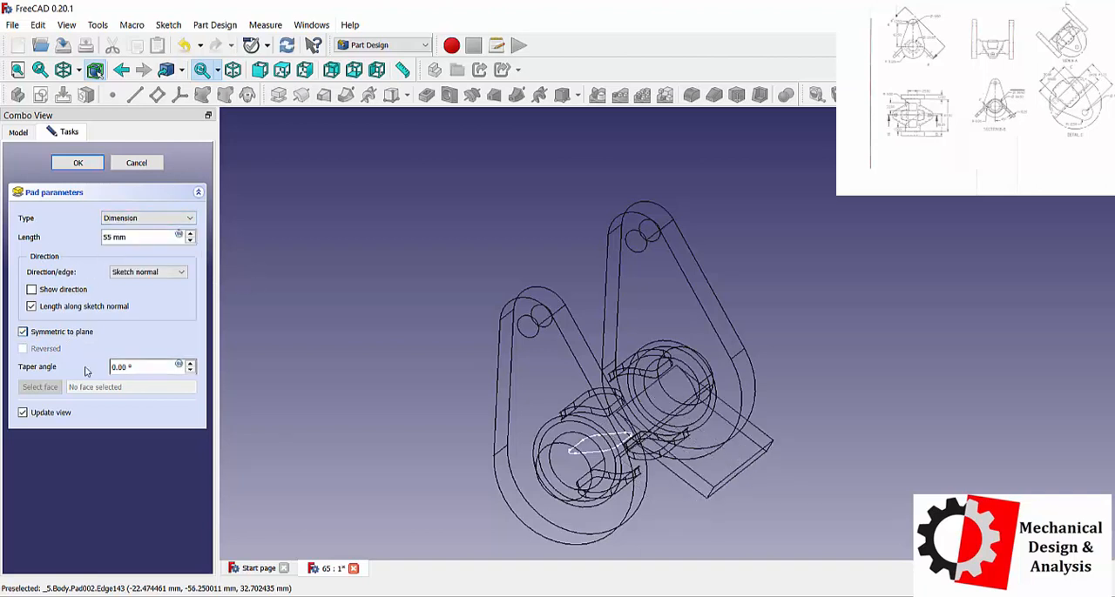
left_click(77, 162)
left_click(95, 70)
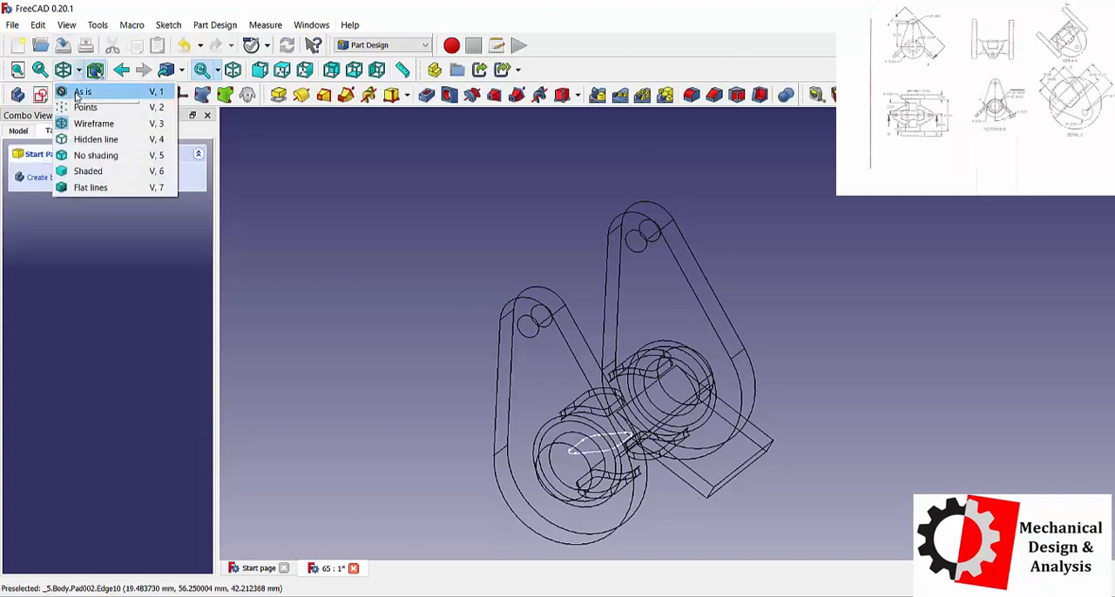
left_click(80, 93)
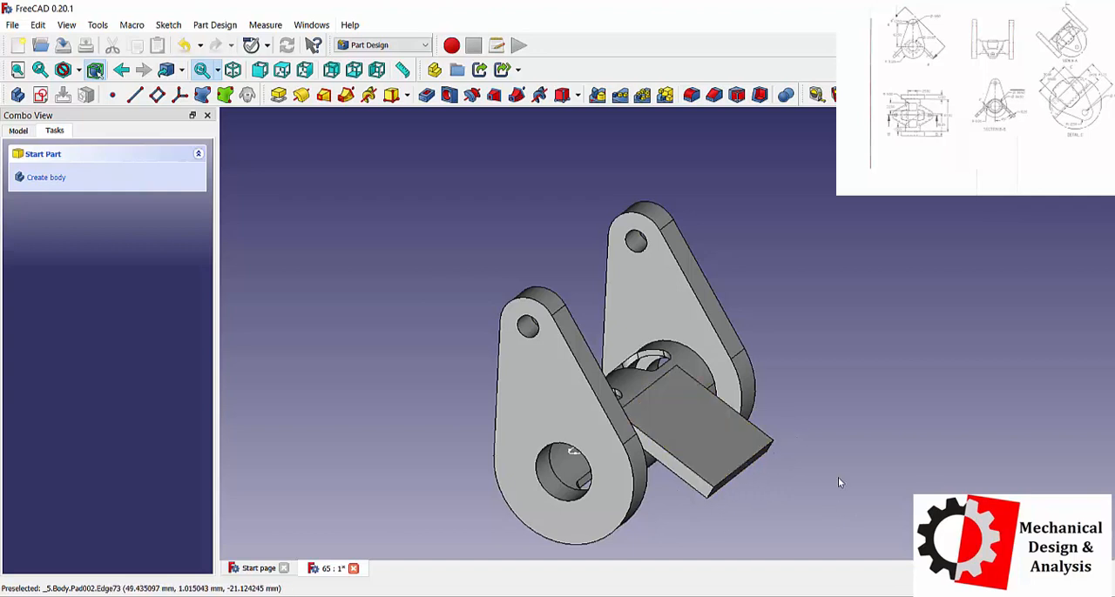
Chamfer the slanted plate's two outer corner edges with two distances, 25 mm and 22 mm.
mouse_move(721, 436)
middle_mouse_down()
mouse_move(696, 423)
mouse_move(819, 464)
mouse_move(1031, 393)
mouse_move(729, 449)
middle_mouse_up()
left_click(729, 449)
left_click(862, 174)
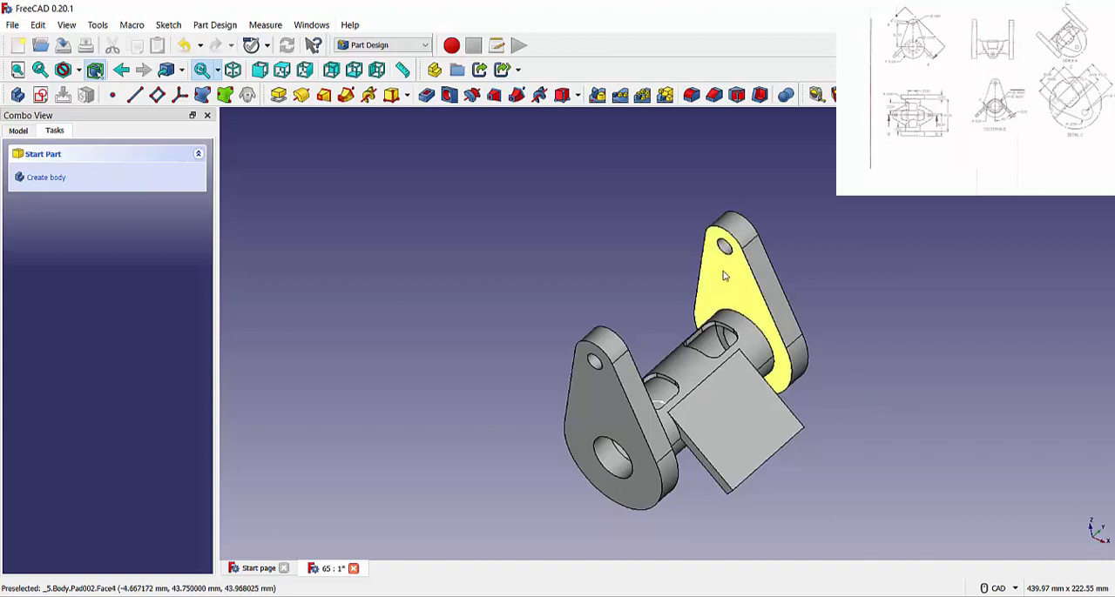
middle_click_drag(841, 418, 742, 510)
left_click(725, 498)
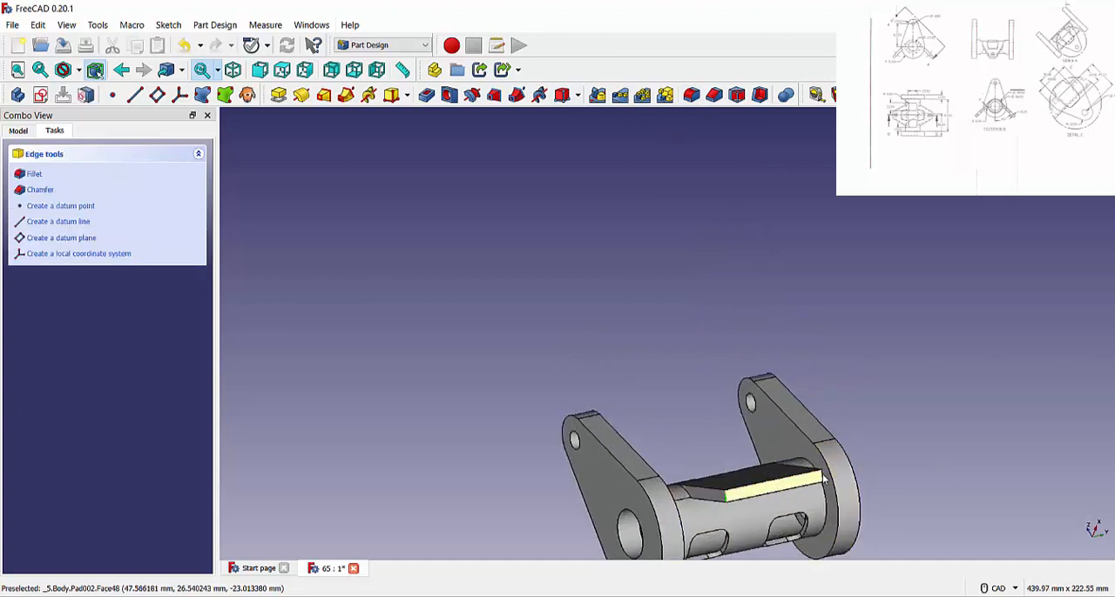
left_click(714, 94)
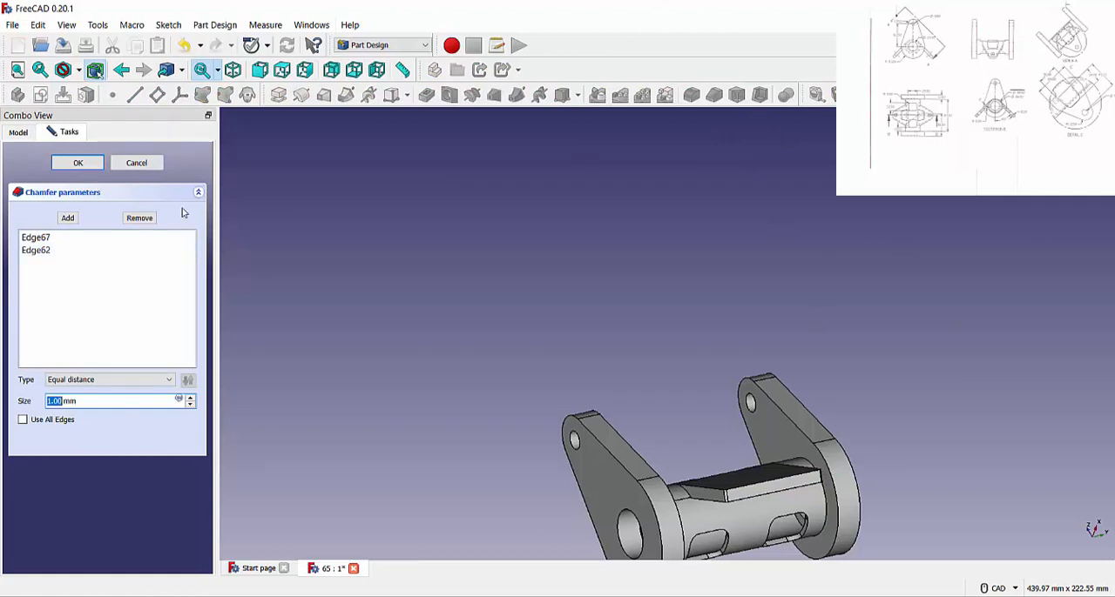
left_click(92, 381)
left_click(92, 402)
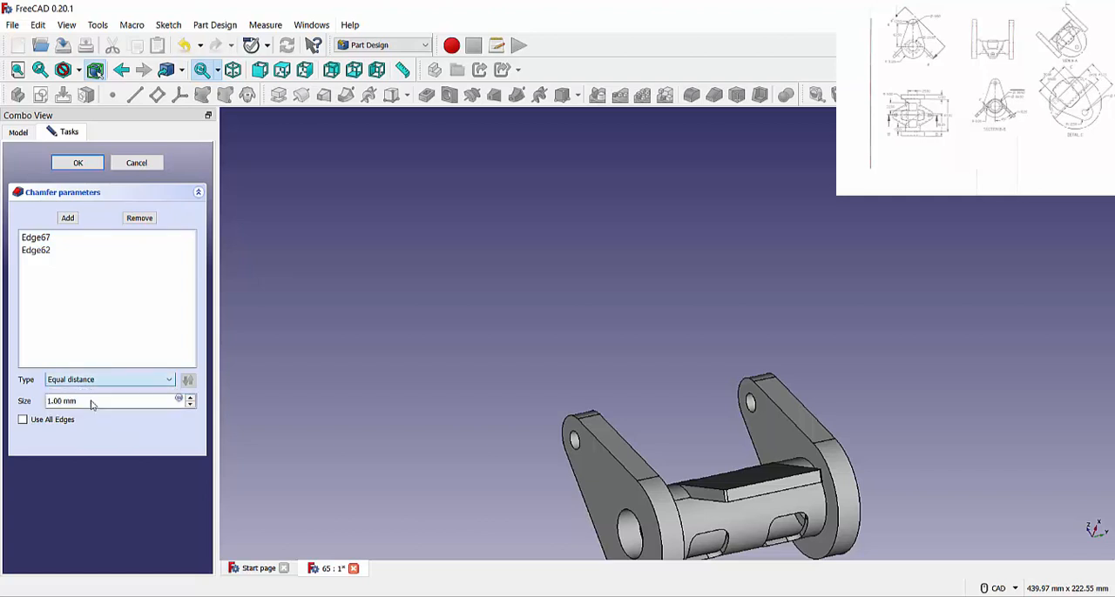
type("25")
left_click(86, 438)
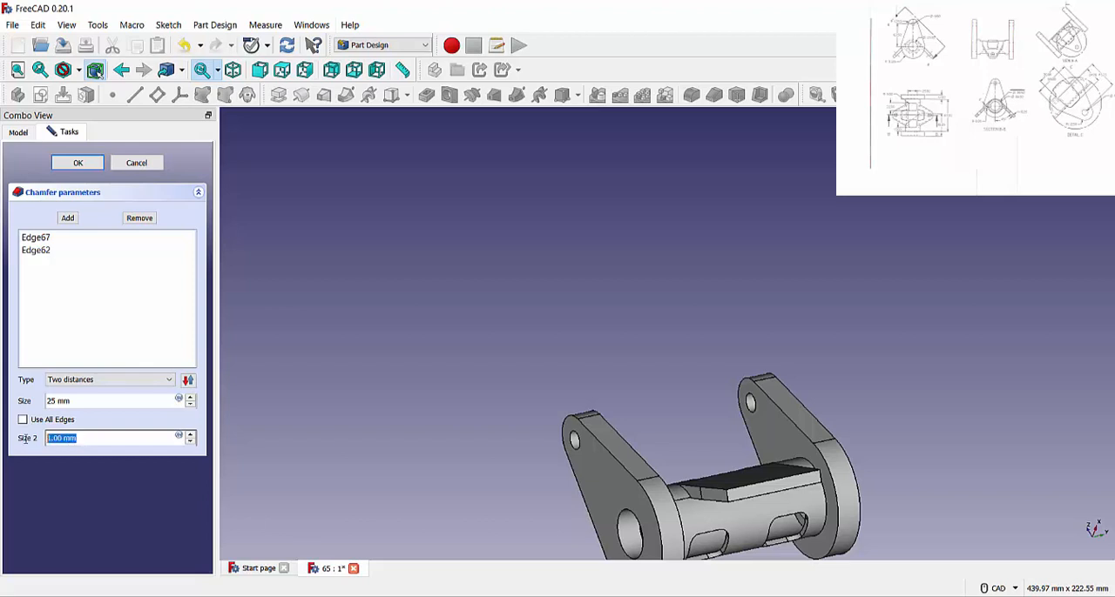
type("22.")
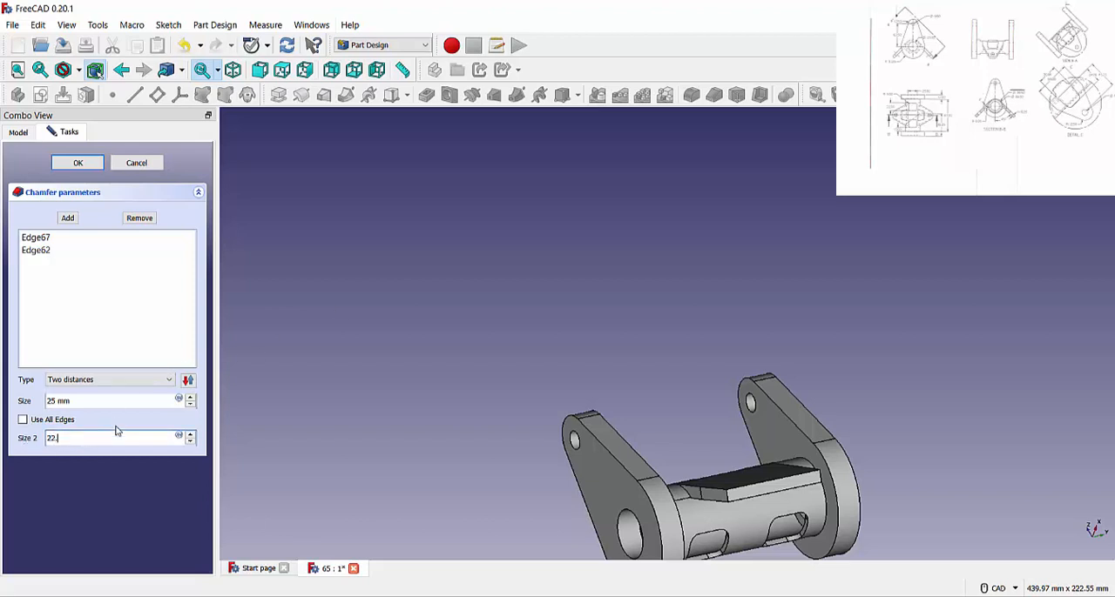
type("0")
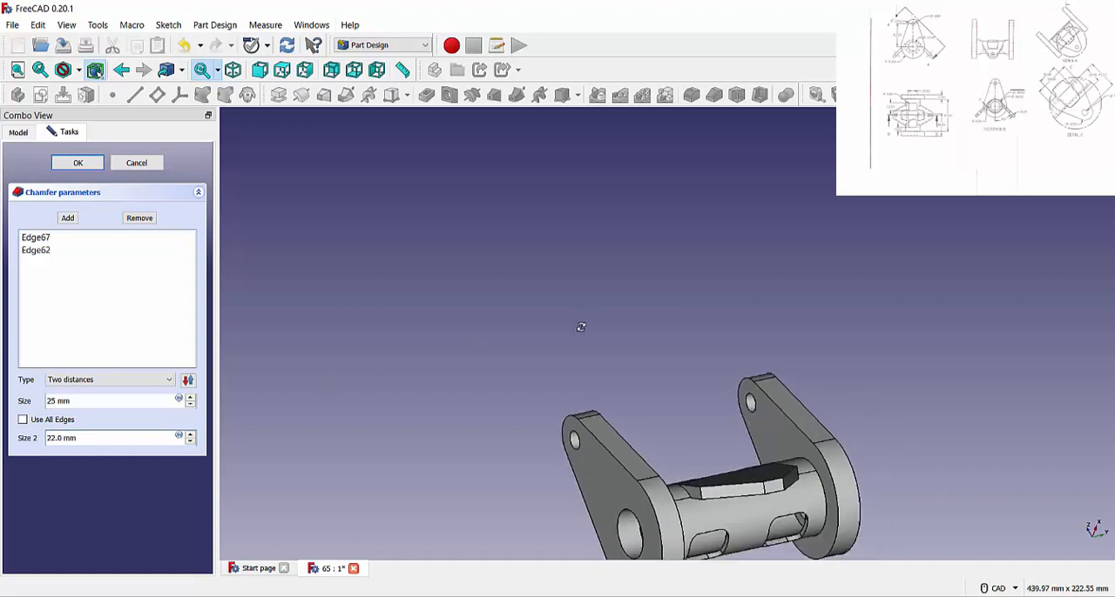
middle_click_drag(581, 327, 617, 401)
left_click(78, 163)
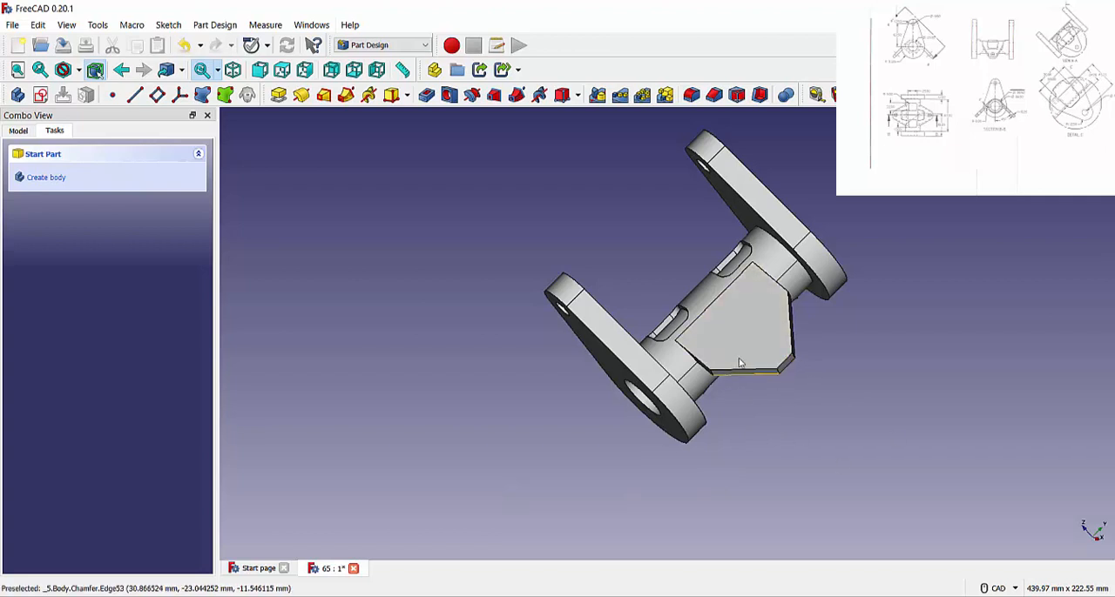
Try to fillet the two tip corner edges between the slanted plate's chamfers and its end face with a 12.5 mm radius.
scroll(804, 375, "up", 6)
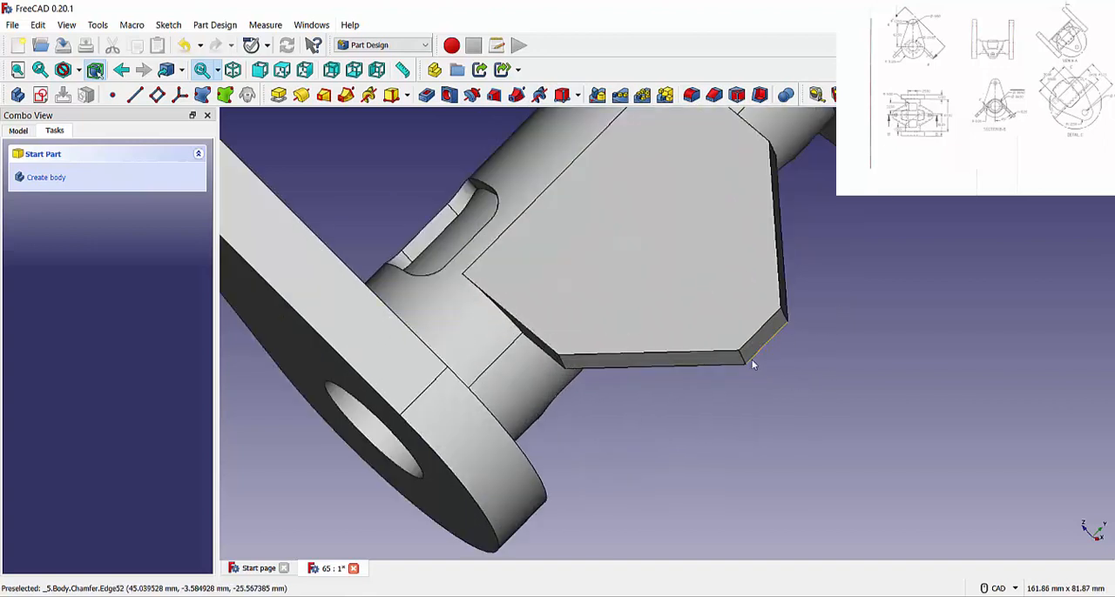
left_click(782, 319)
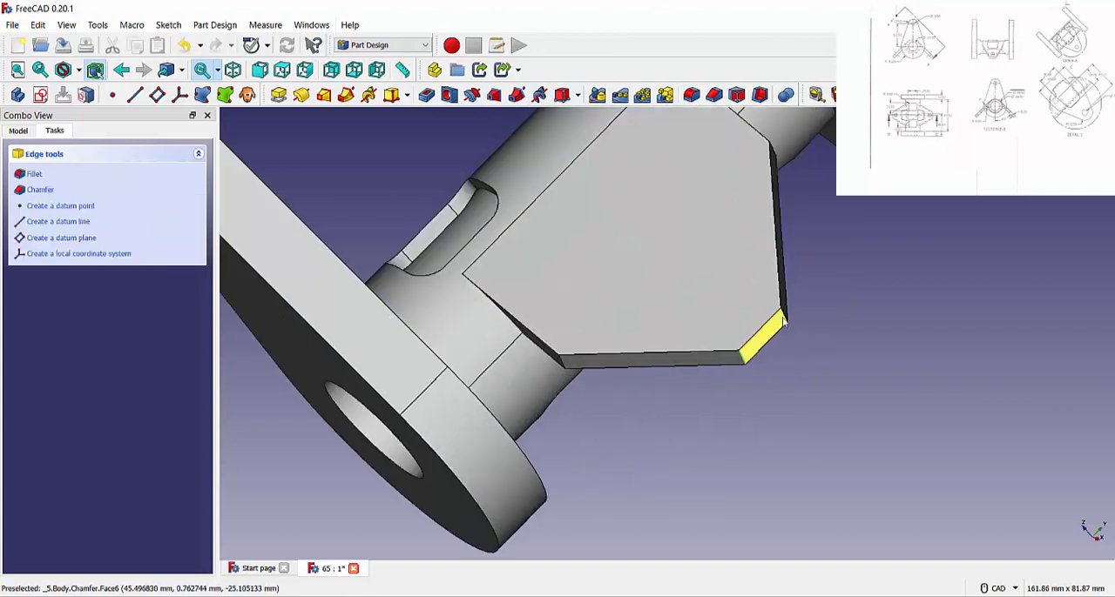
left_click(692, 94)
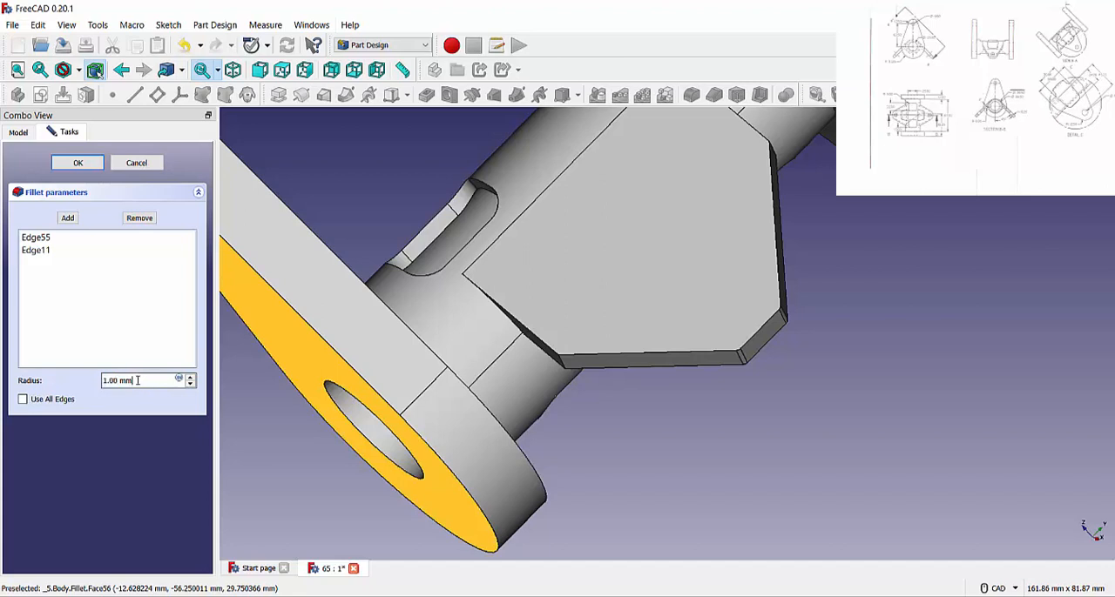
type("12.5")
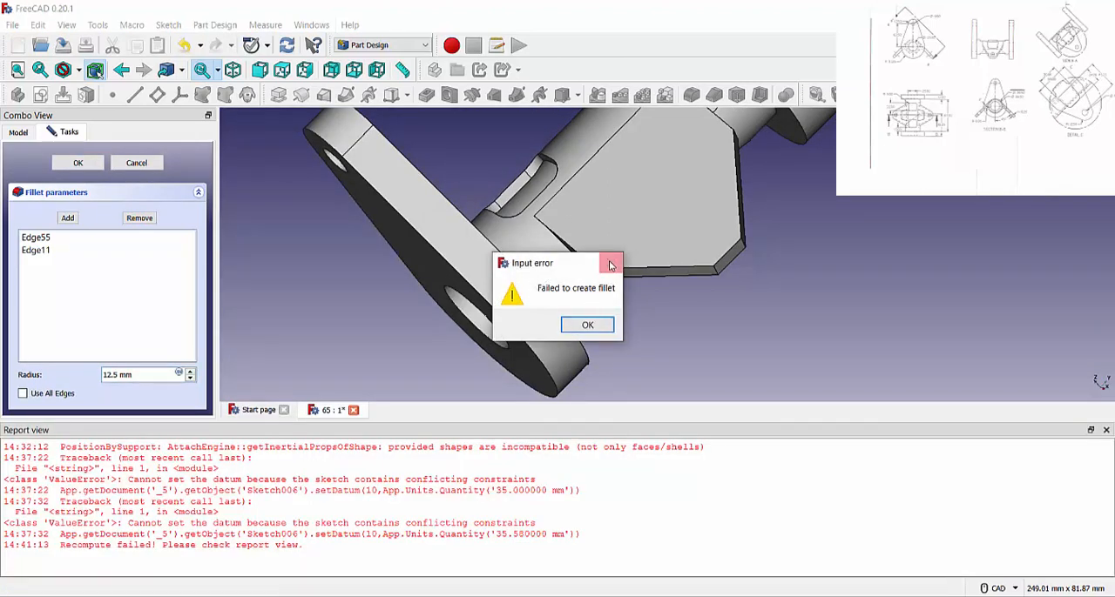
left_click(582, 323)
Set the radius of the plate's tip corner fillet to 6.5 mm and apply the fillet.
left_click_drag(134, 376, 12, 363)
type("12.4")
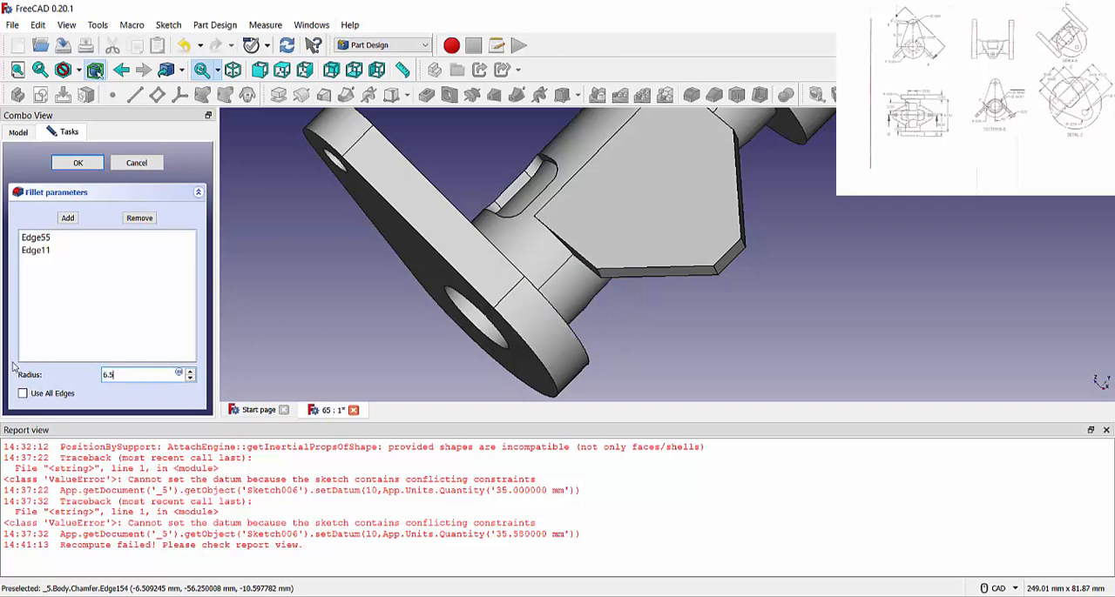
key("Return")
scroll(745, 294, "up", 5)
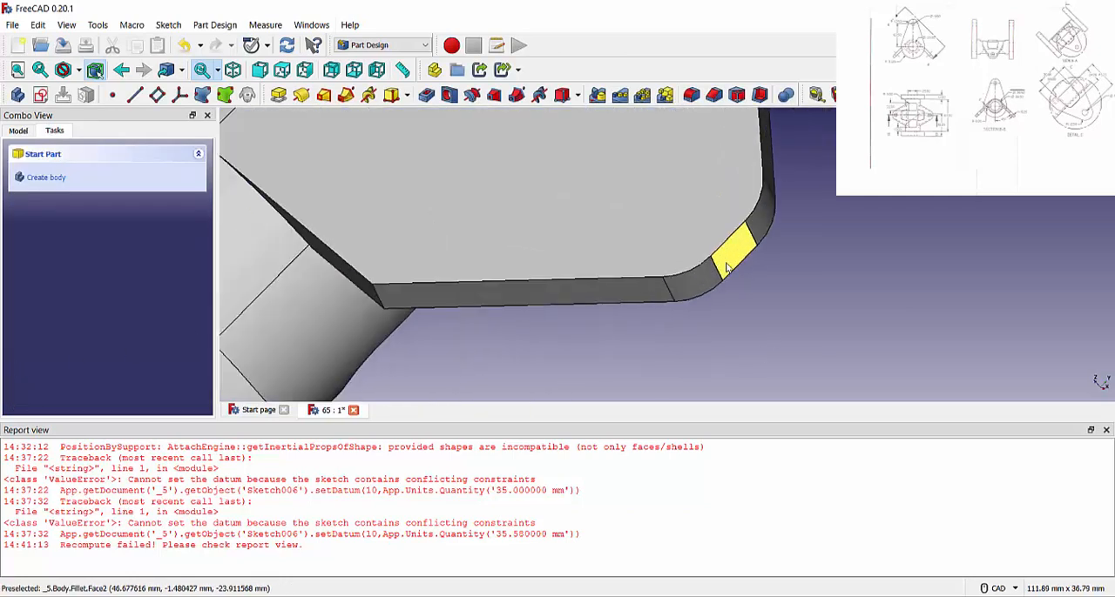
Reopen the plate's tip corner fillet and change its radius to 10 mm.
left_click(17, 131)
scroll(98, 254, "down", 3)
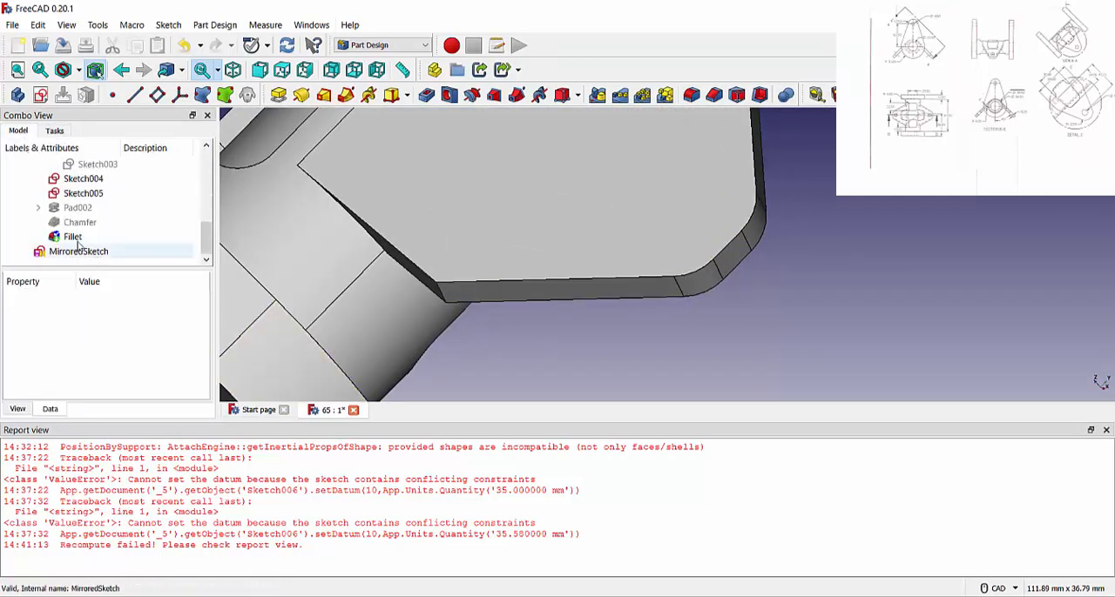
double_click(76, 237)
left_click(83, 238)
left_click(54, 251)
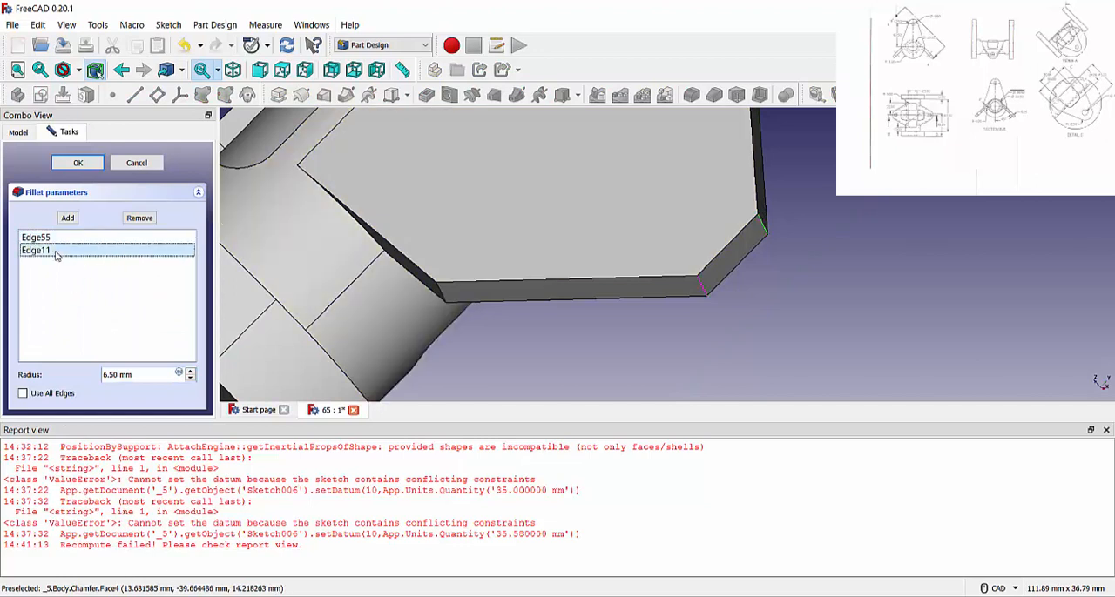
left_click_drag(145, 375, 102, 376)
type("10")
key("Return")
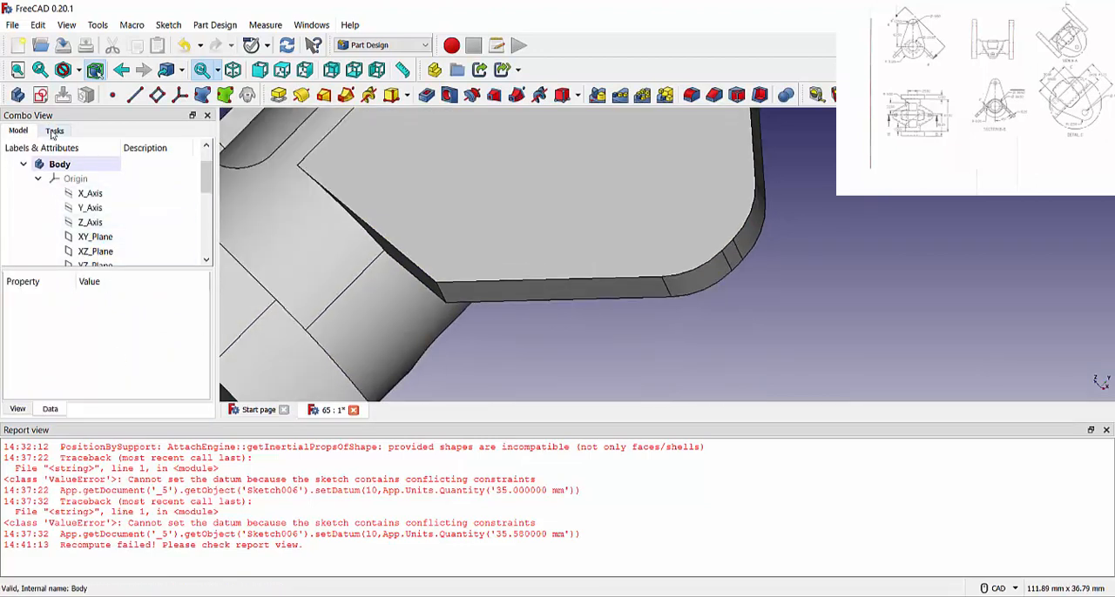
Edit the plate's tip corner fillet again and set its radius to 12 mm.
scroll(87, 200, "down", 5)
double_click(104, 235)
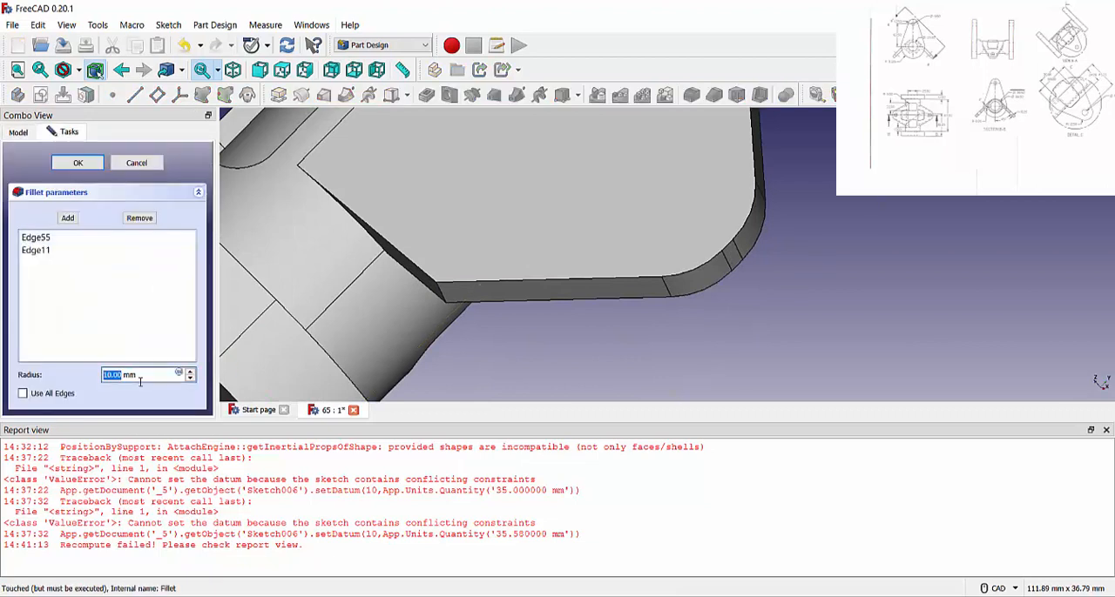
type("12")
key("Return")
middle_click_drag(809, 282, 771, 279)
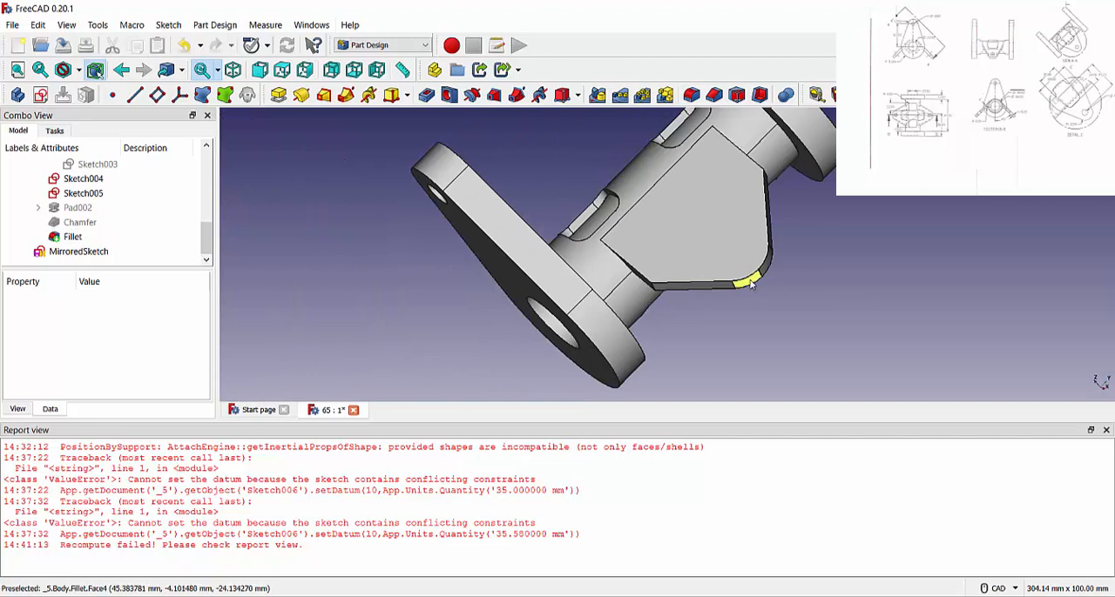
Create a sketch on the slanted plate's flat face and draw a circle on the horizontal axis about 37 mm from the origin.
left_click(735, 249)
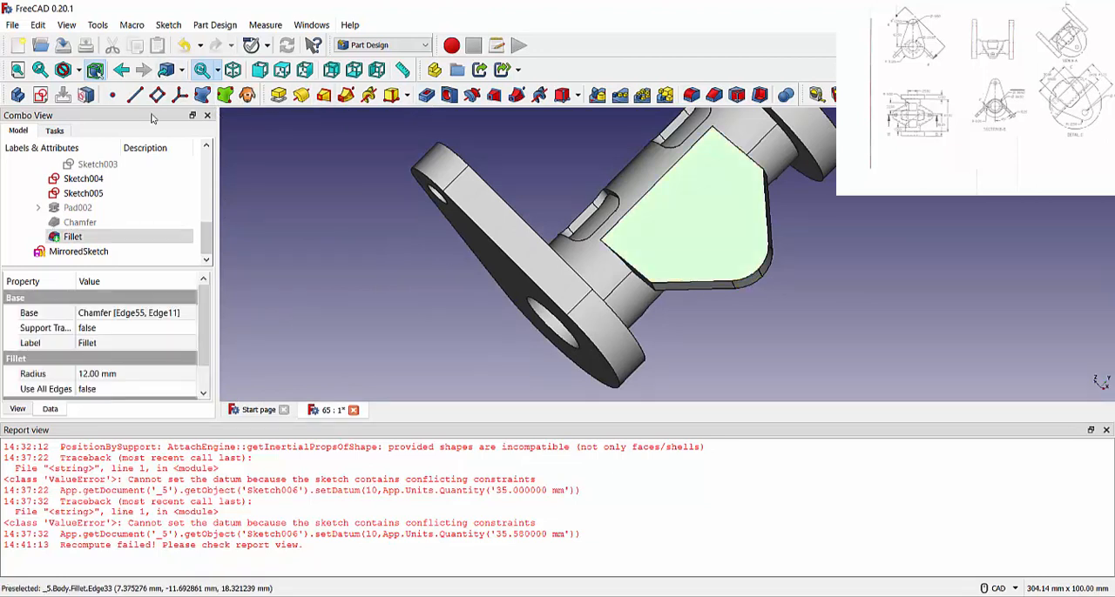
left_click(54, 131)
left_click(58, 173)
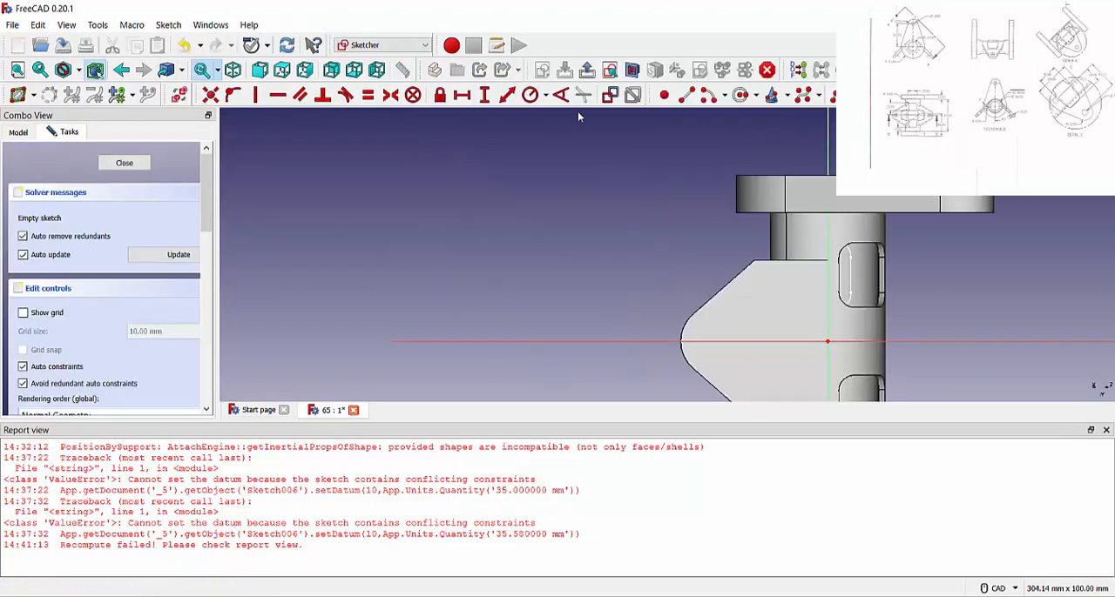
left_click(741, 95)
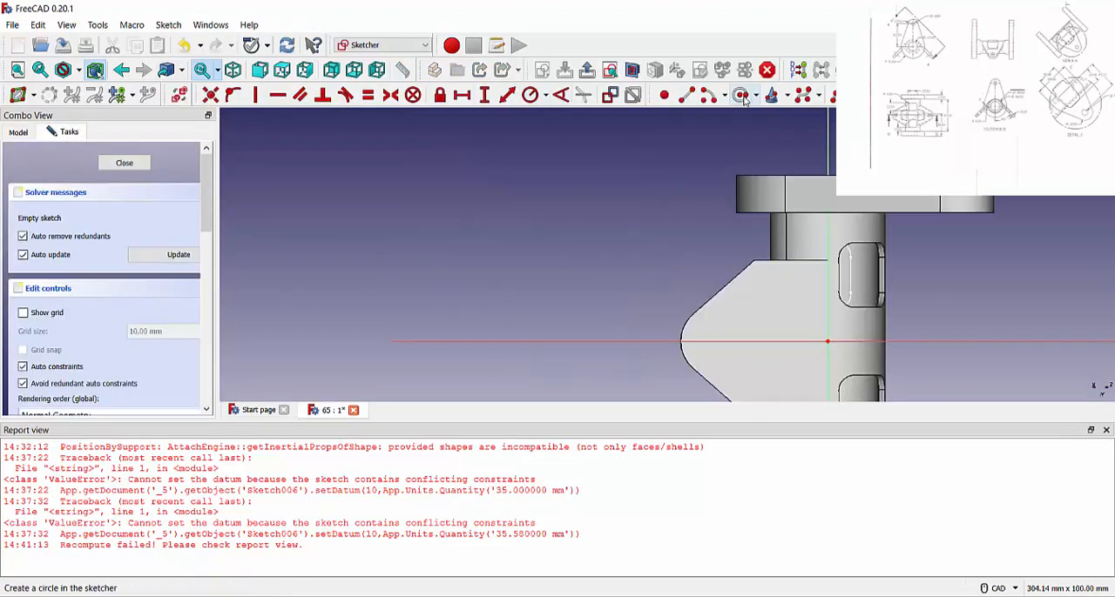
right_click(508, 299)
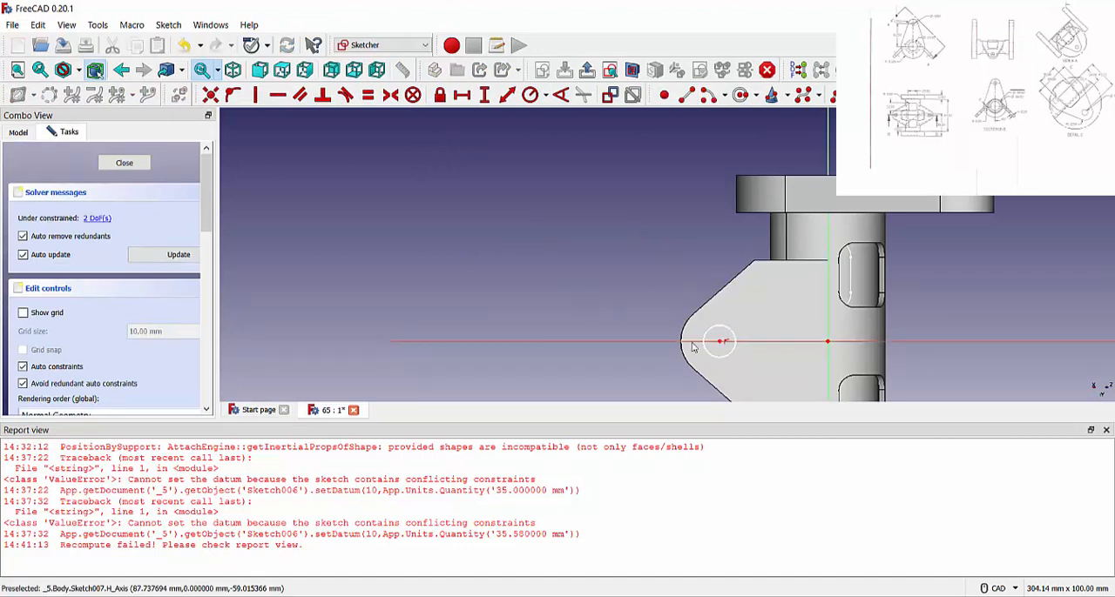
Constrain the circle's radius to 9.5/2 mm.
left_click(533, 96)
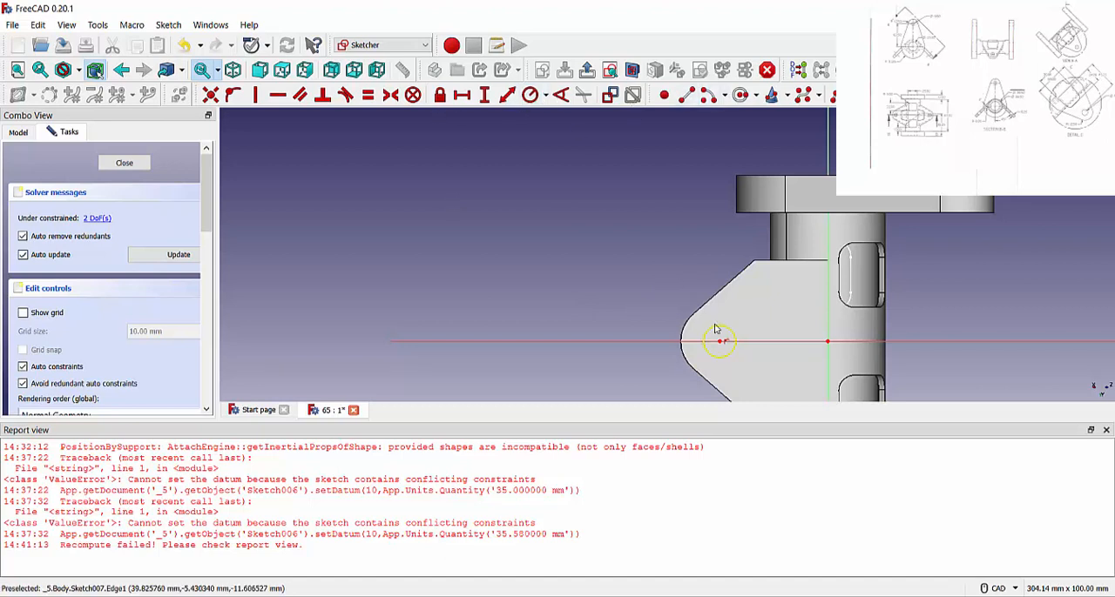
left_click(719, 327)
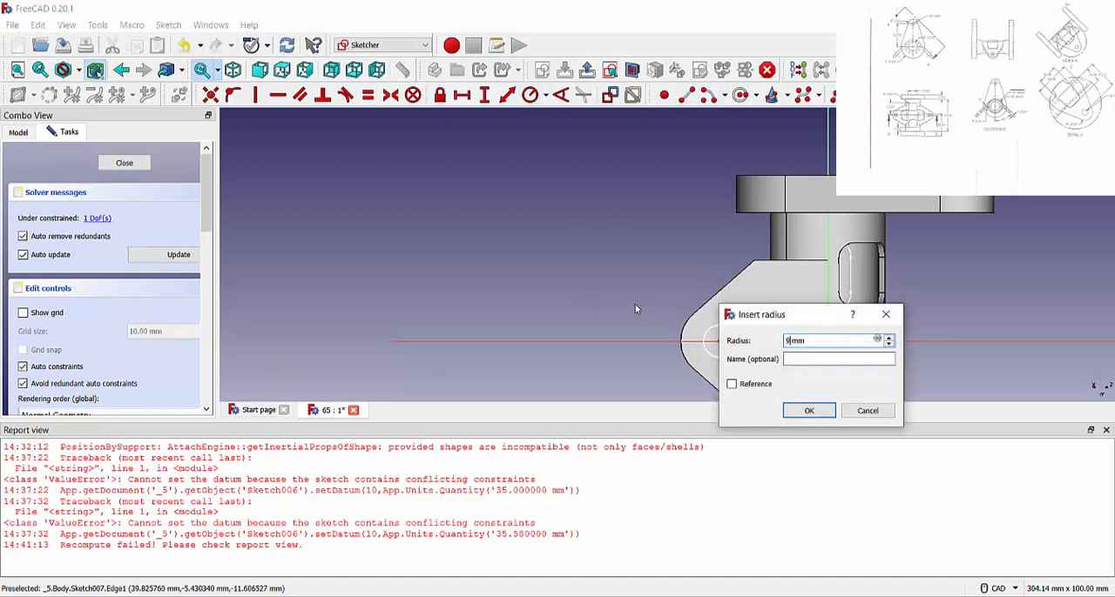
type("9.5/2")
key("Return")
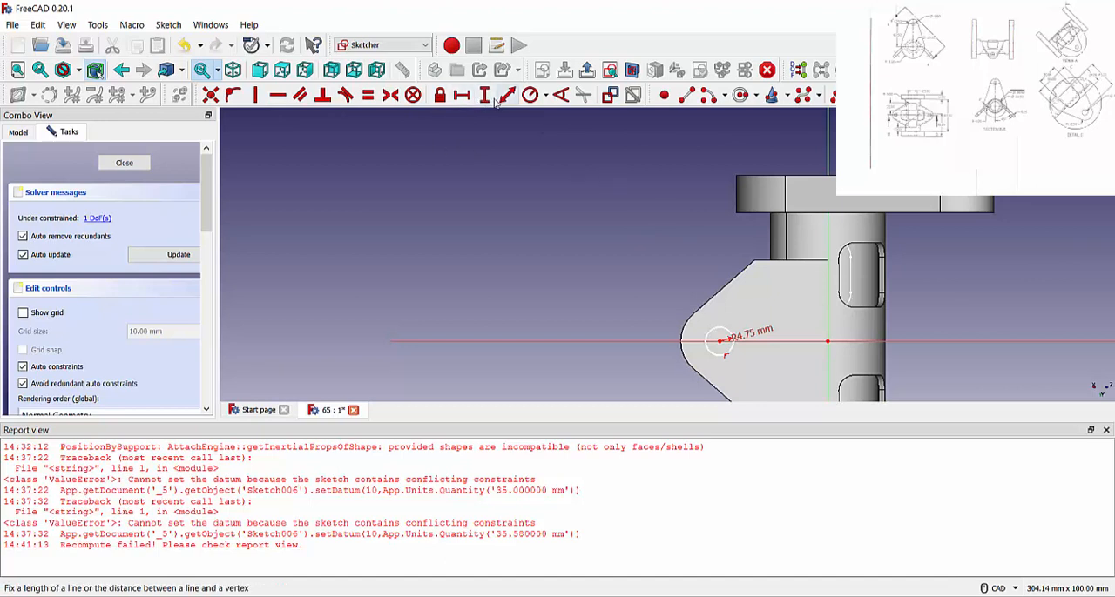
Set the horizontal distance between the circle's center and the origin to 36 mm, and finish the sketch.
left_click(468, 95)
left_click(721, 340)
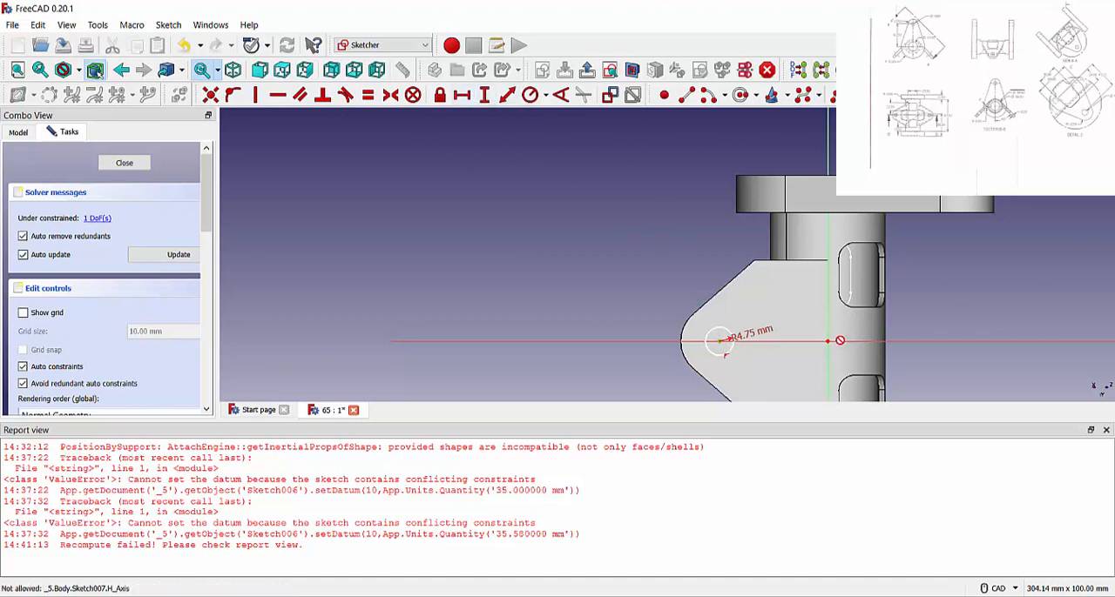
left_click(827, 340)
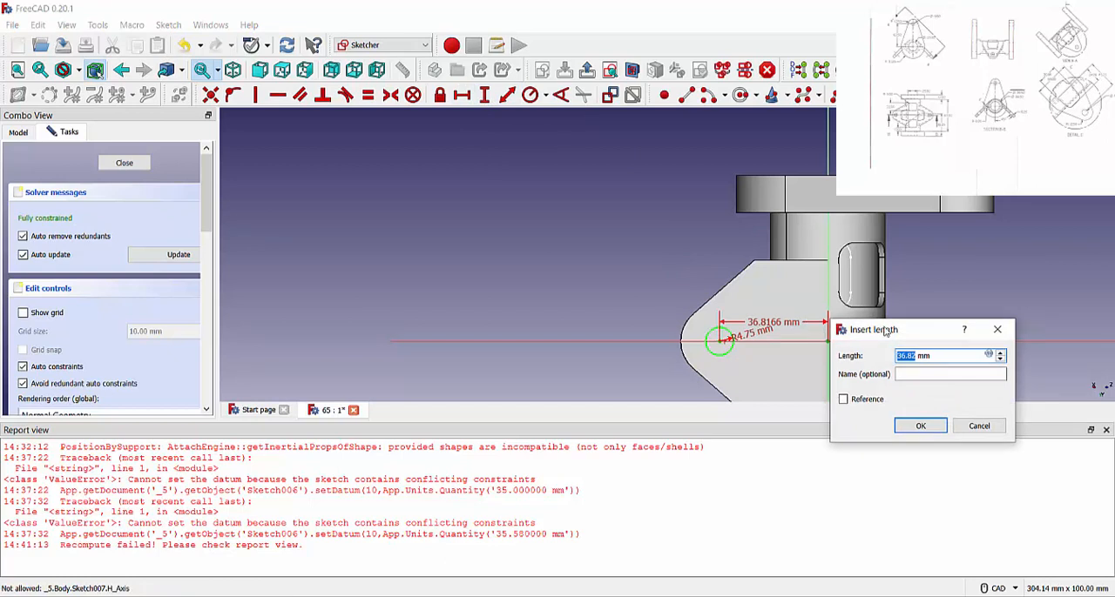
left_click_drag(886, 332, 965, 331)
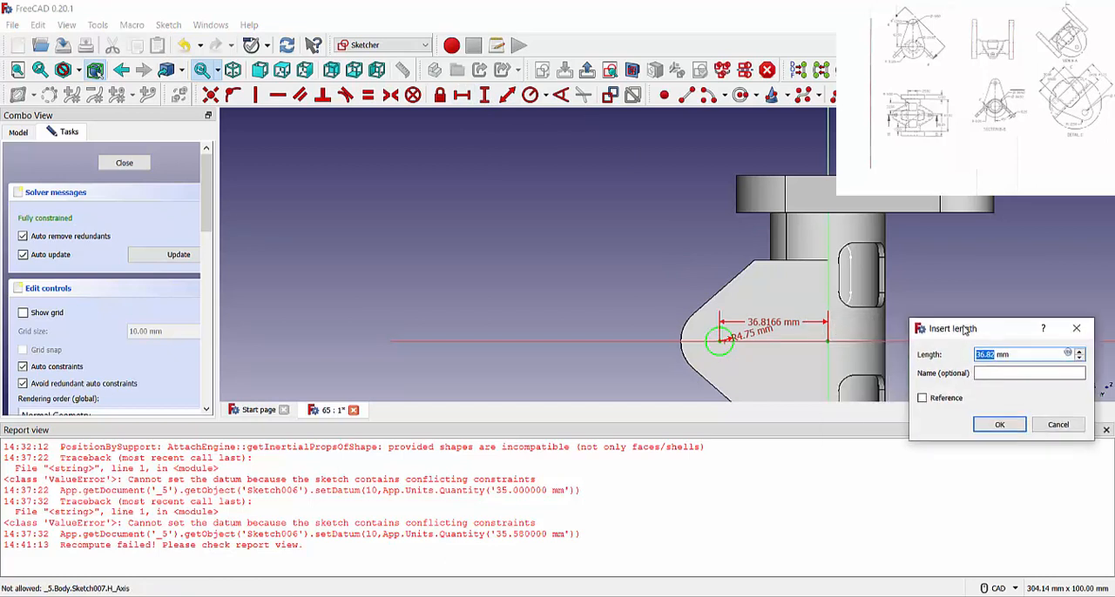
type("36")
key("Return")
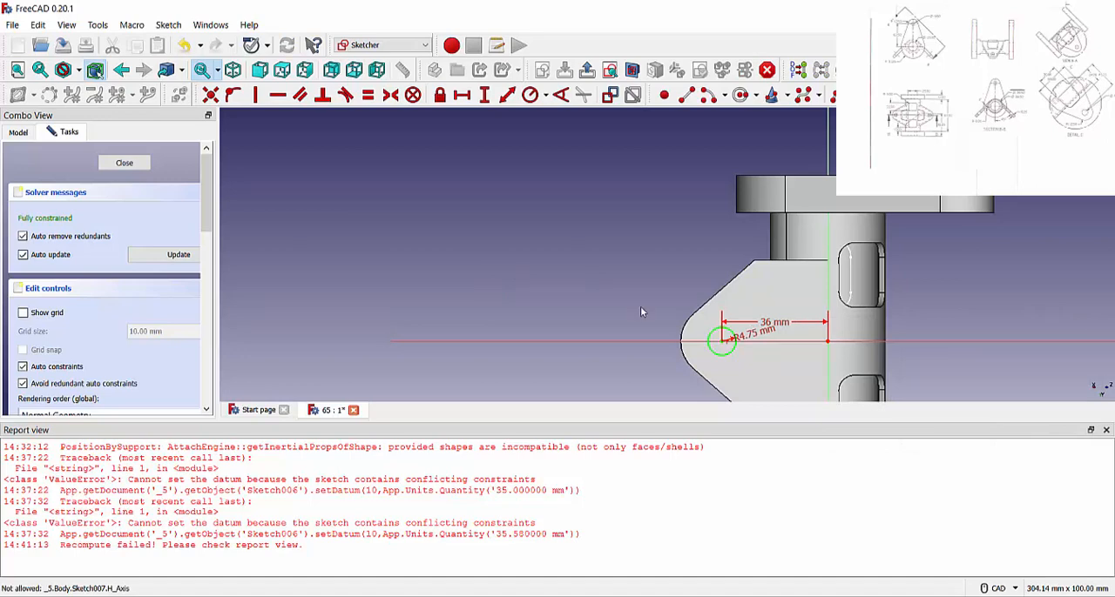
left_click(146, 163)
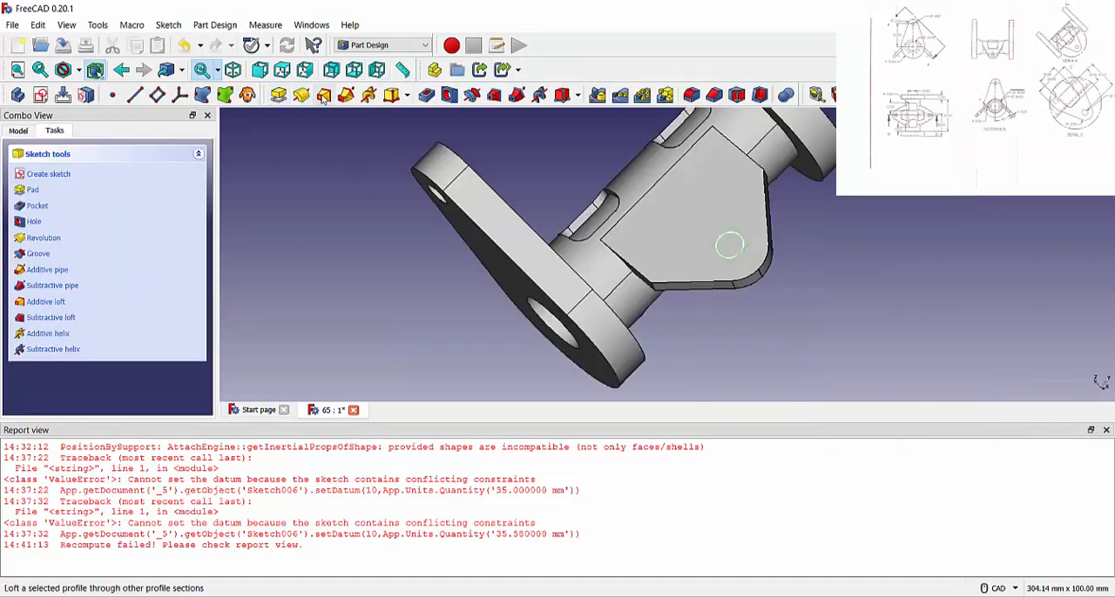
Pocket the circle sketch through all to cut the hole in the slanted plate.
left_click(427, 95)
left_click(142, 219)
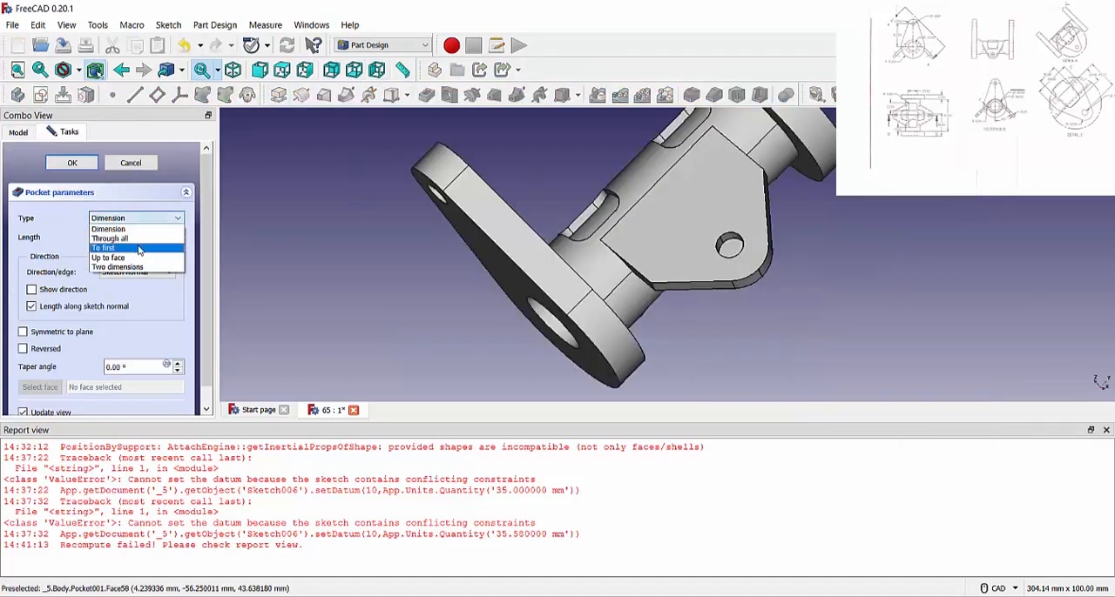
left_click(130, 226)
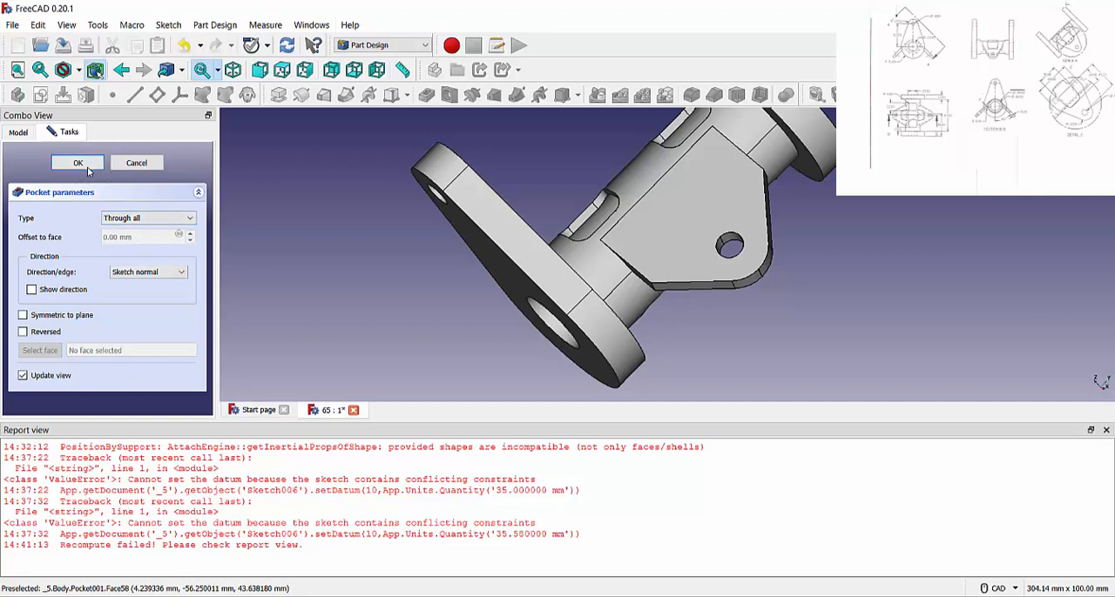
left_click(78, 163)
scroll(783, 348, "down", 2)
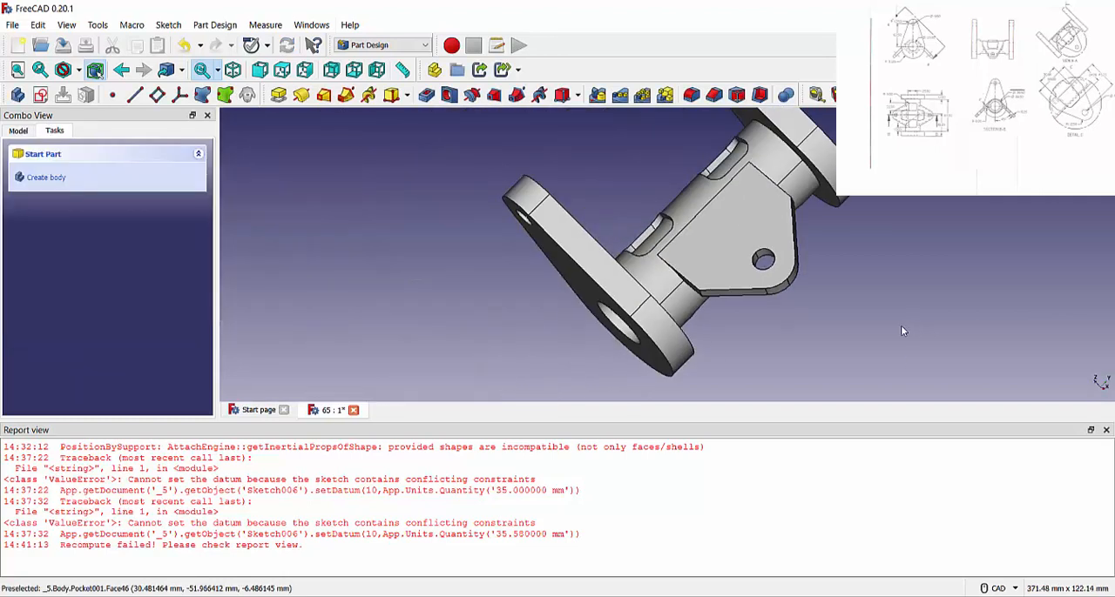
Mirror the slanted plate's Pad002, Chamfer, Fillet and Pocket001 about the Base XZ plane.
left_click(1105, 430)
left_click(19, 130)
left_click(96, 312)
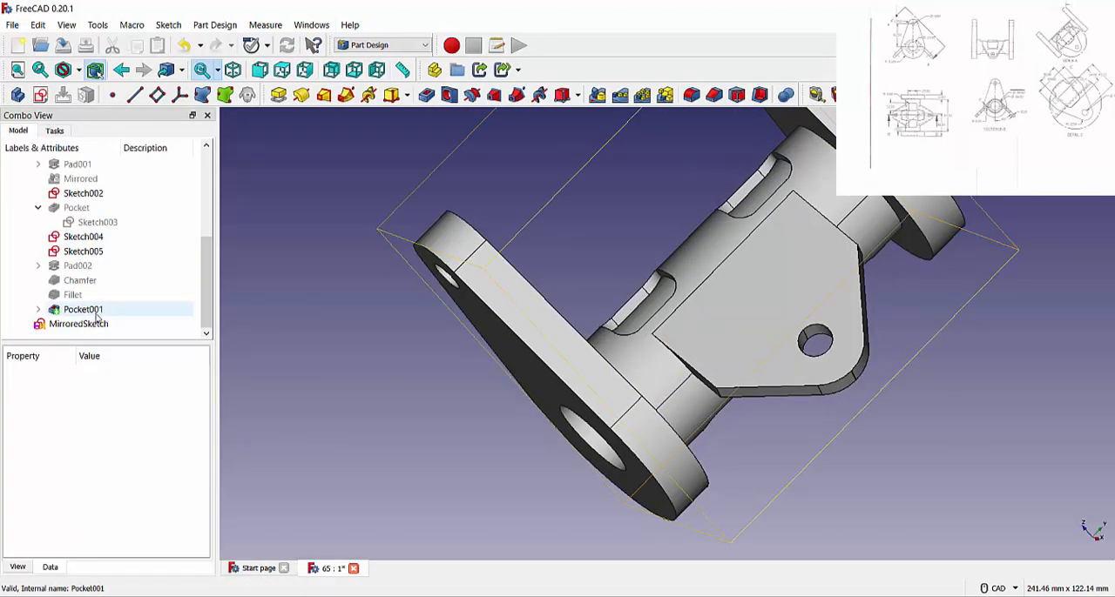
left_click(100, 312)
left_click_drag(99, 311, 82, 265)
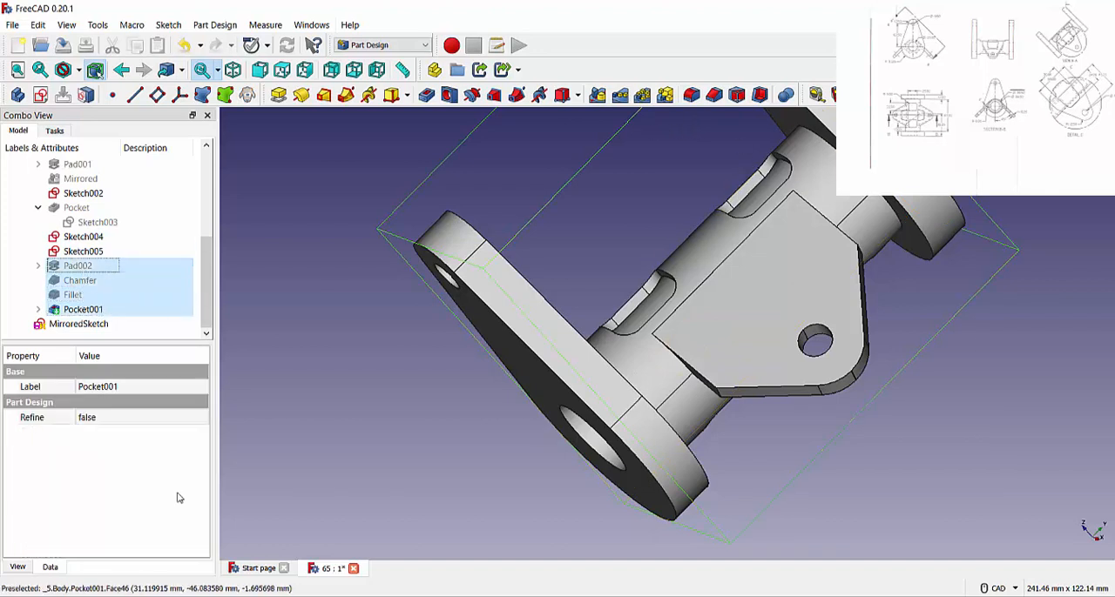
left_click(109, 253, "shift")
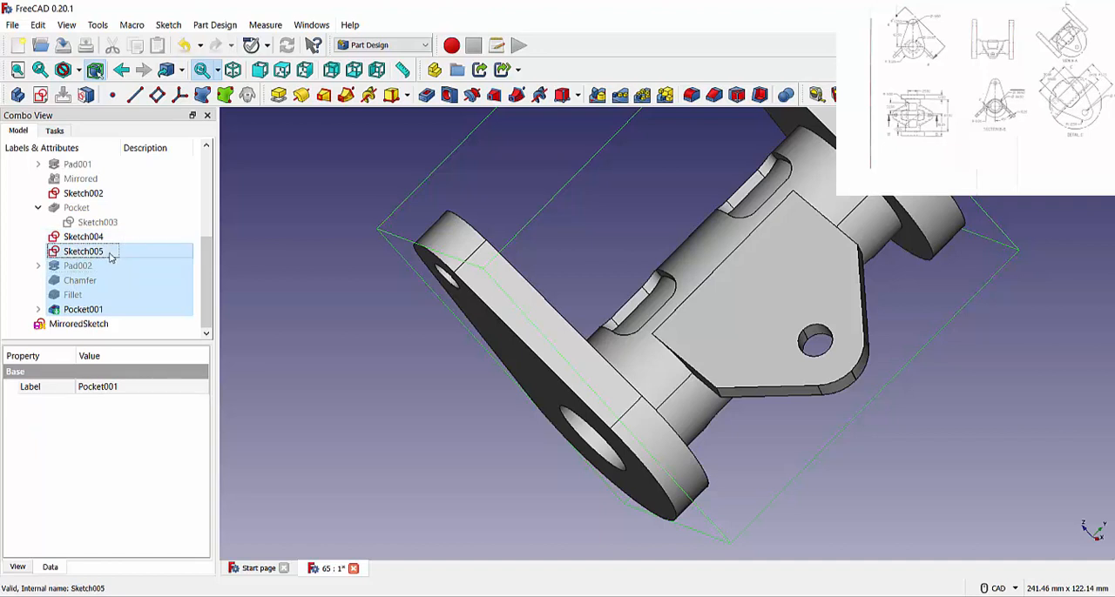
left_click(111, 245, "shift")
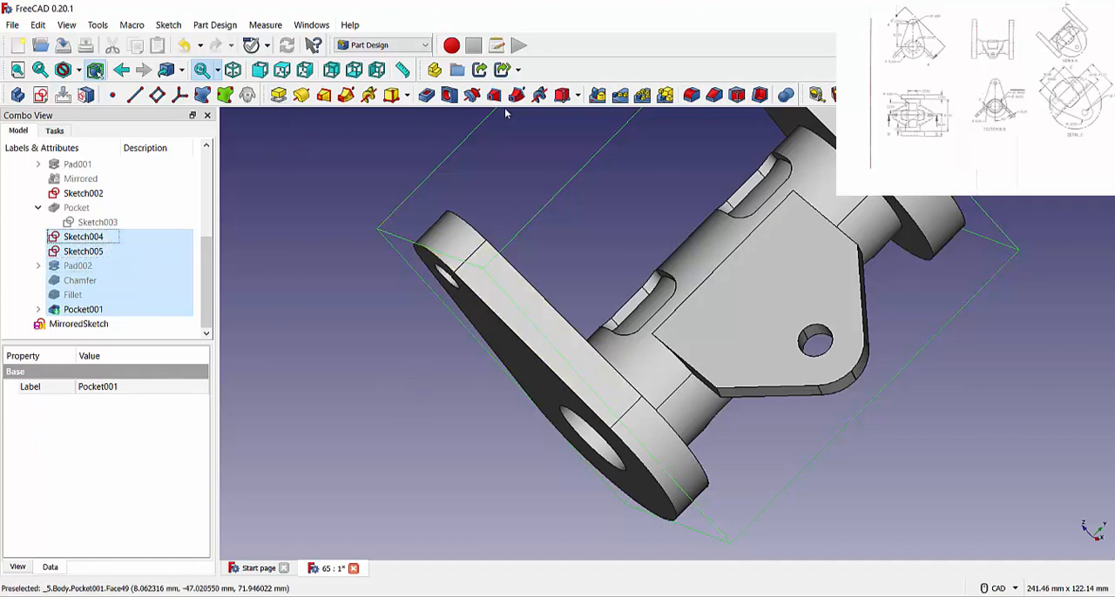
left_click(601, 98)
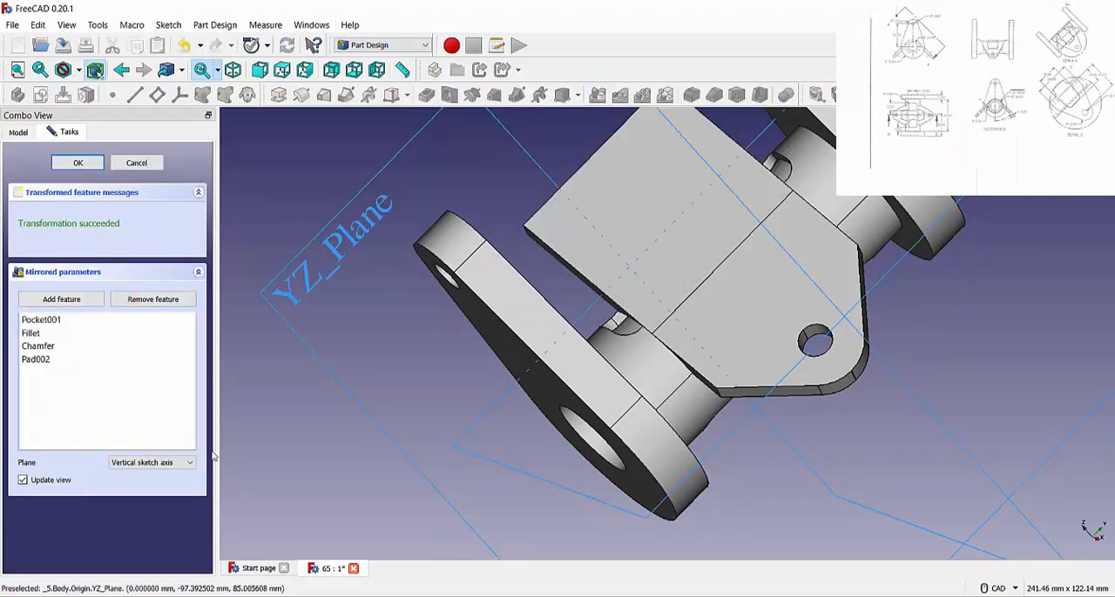
left_click(165, 462)
left_click(160, 512)
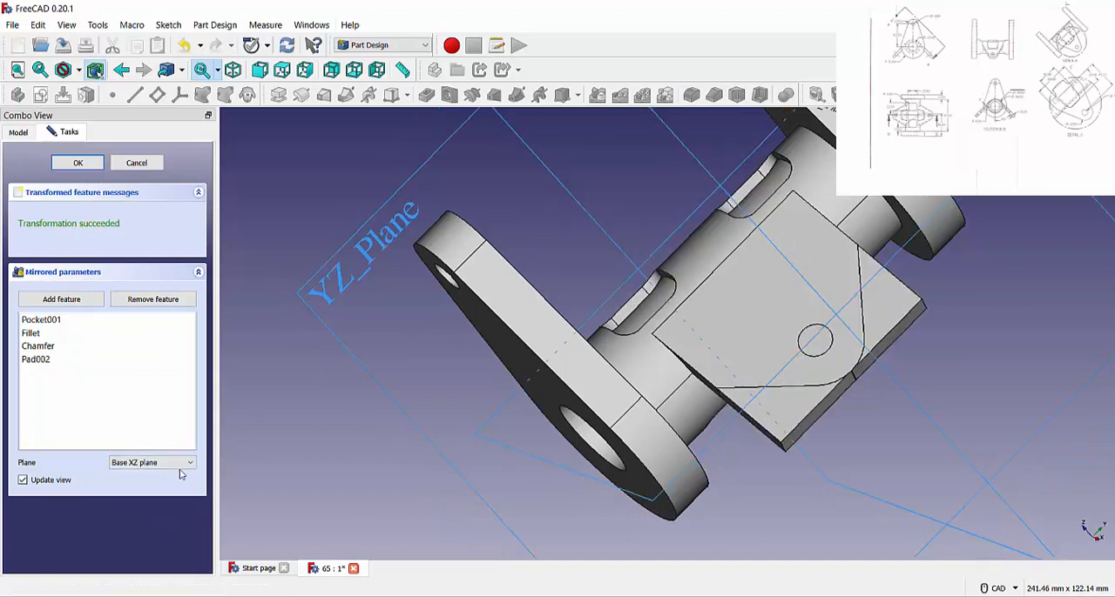
Check the mirror preview against the body's origin planes and accept the mirrored feature.
middle_click_drag(540, 252, 864, 266)
scroll(865, 265, "up", 6)
scroll(865, 266, "down", 11)
middle_click_drag(672, 240, 649, 269)
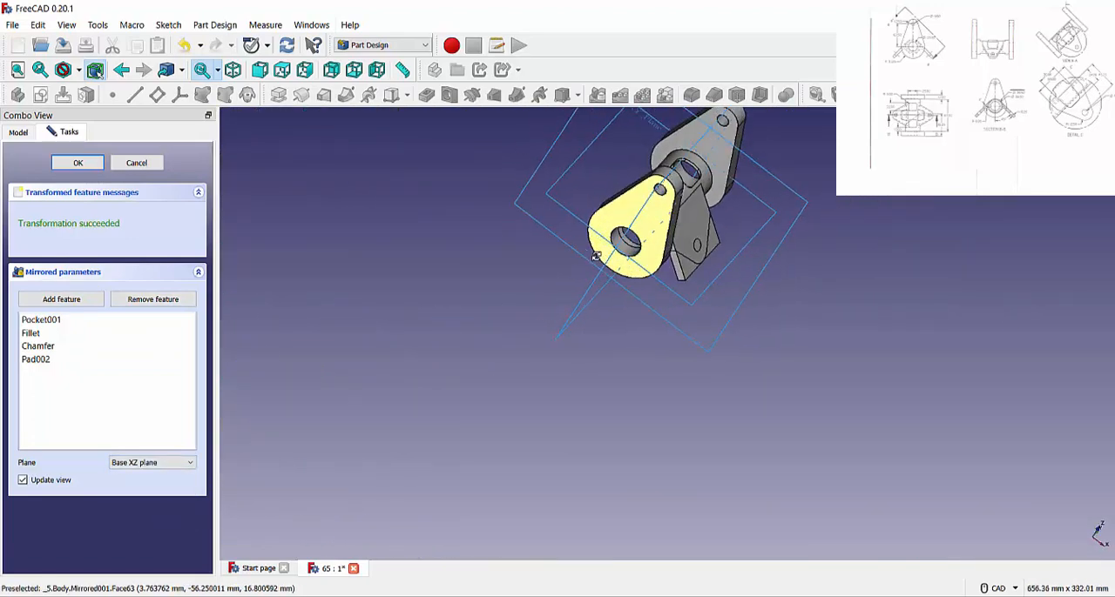
left_click(13, 133)
scroll(67, 190, "up", 4)
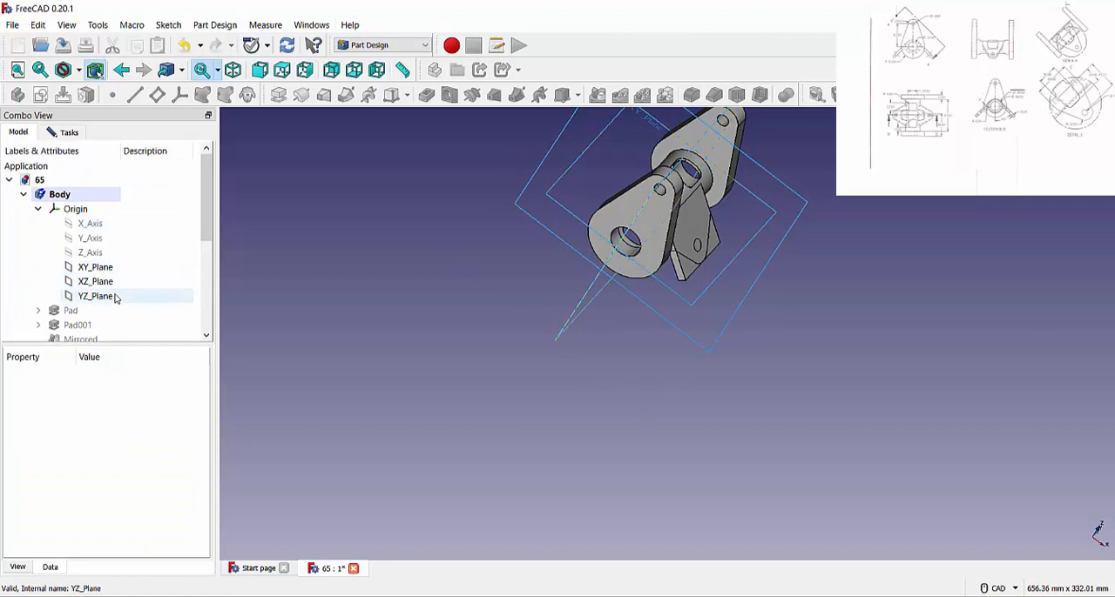
left_click(69, 133)
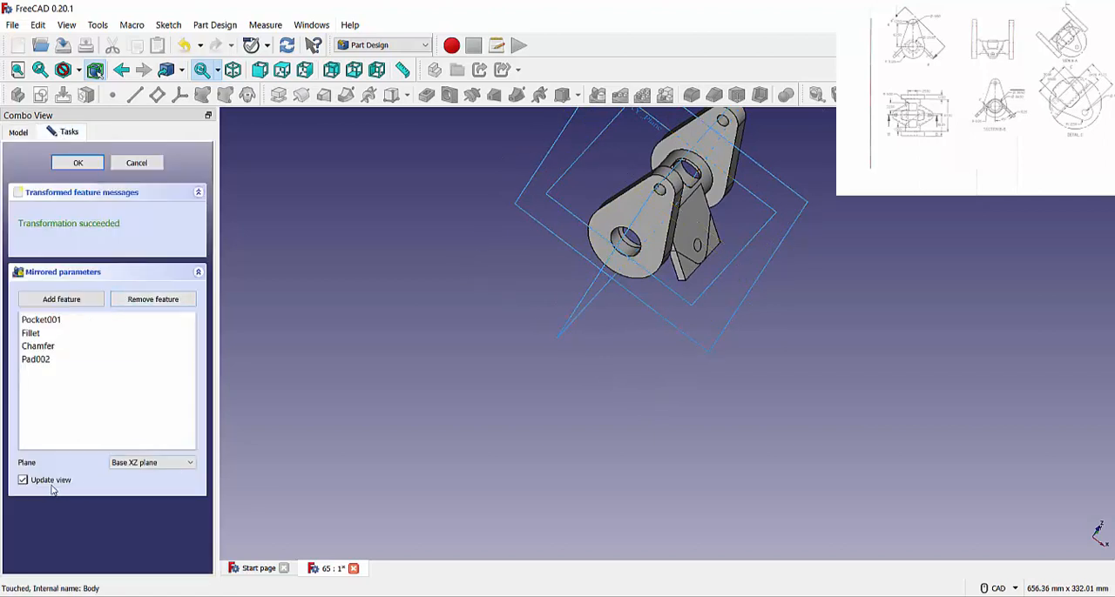
left_click(75, 164)
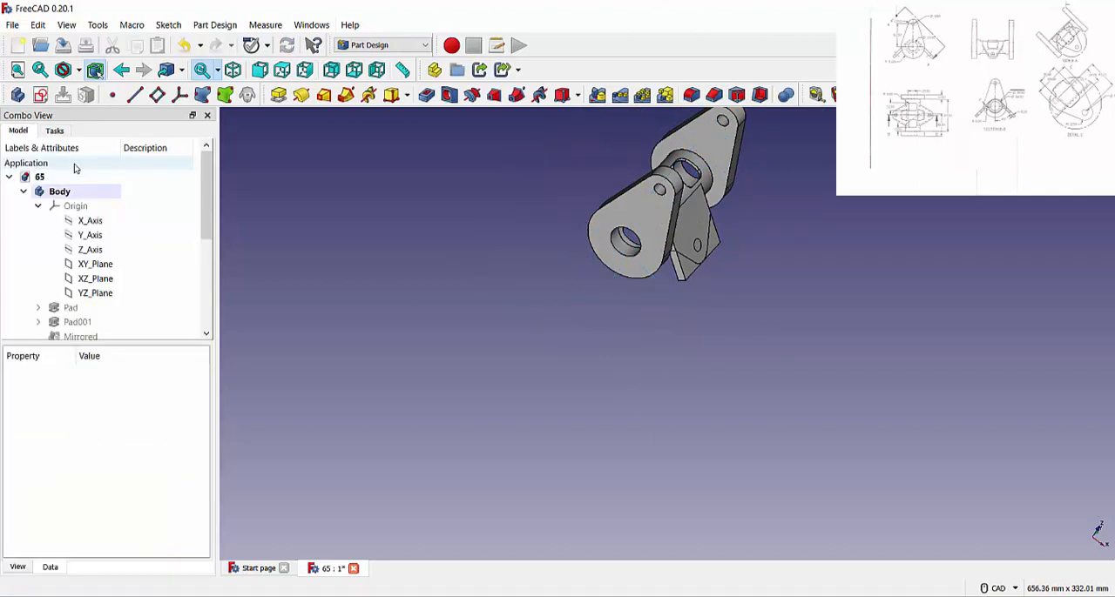
Edit the slanted plate's mirrored feature, turning off the live view update and changing its plane to Base YZ plane.
scroll(405, 296, "up", 1)
right_click(406, 296)
middle_click_drag(550, 273, 547, 297)
scroll(100, 324, "down", 5)
double_click(91, 309)
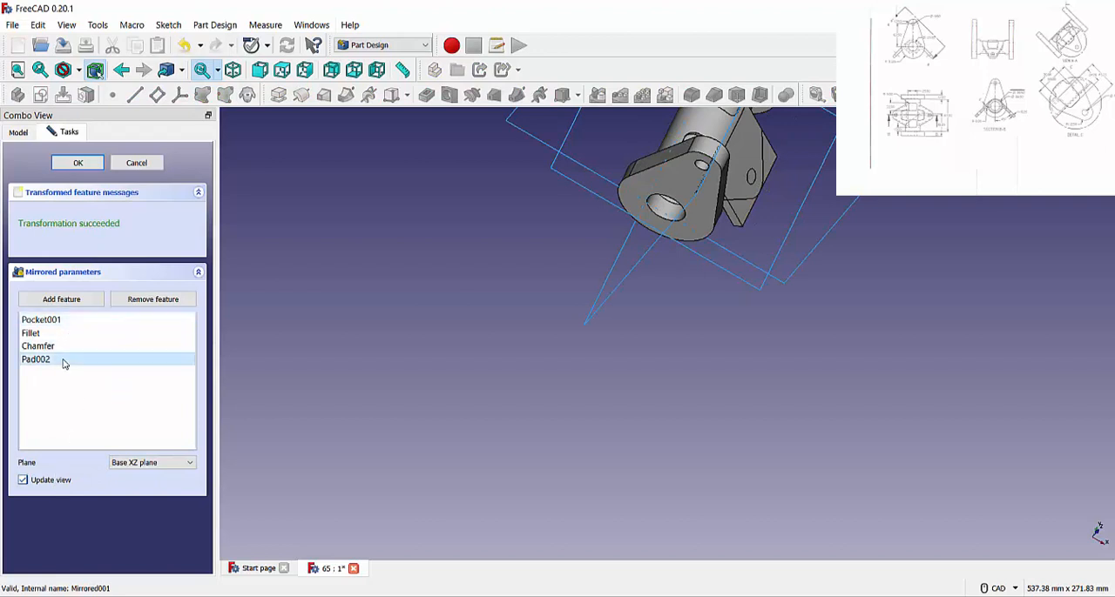
left_click(54, 481)
left_click(128, 463)
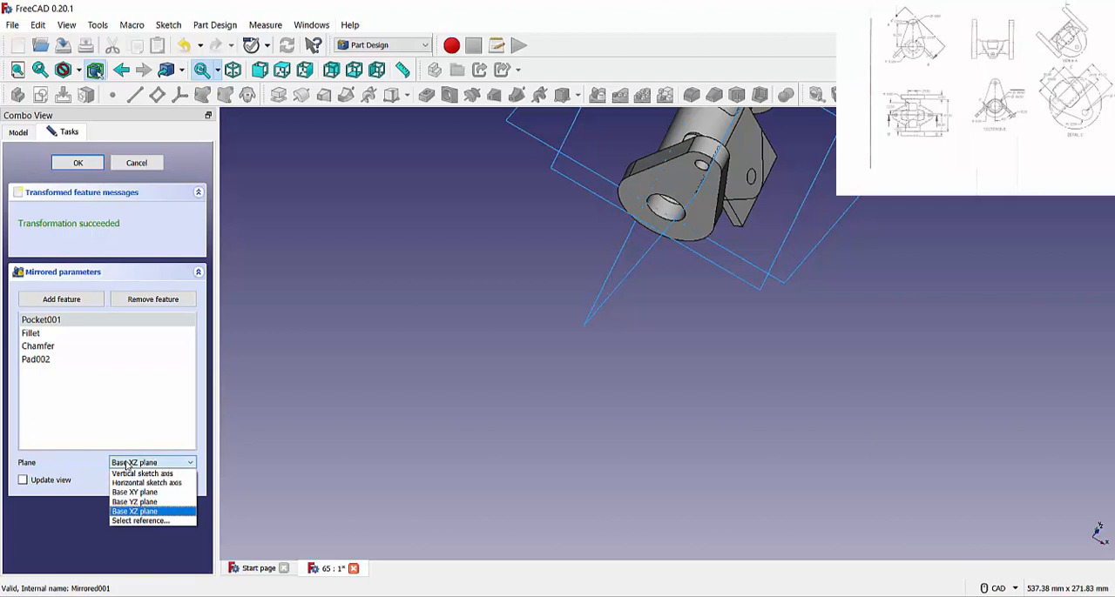
left_click(128, 464)
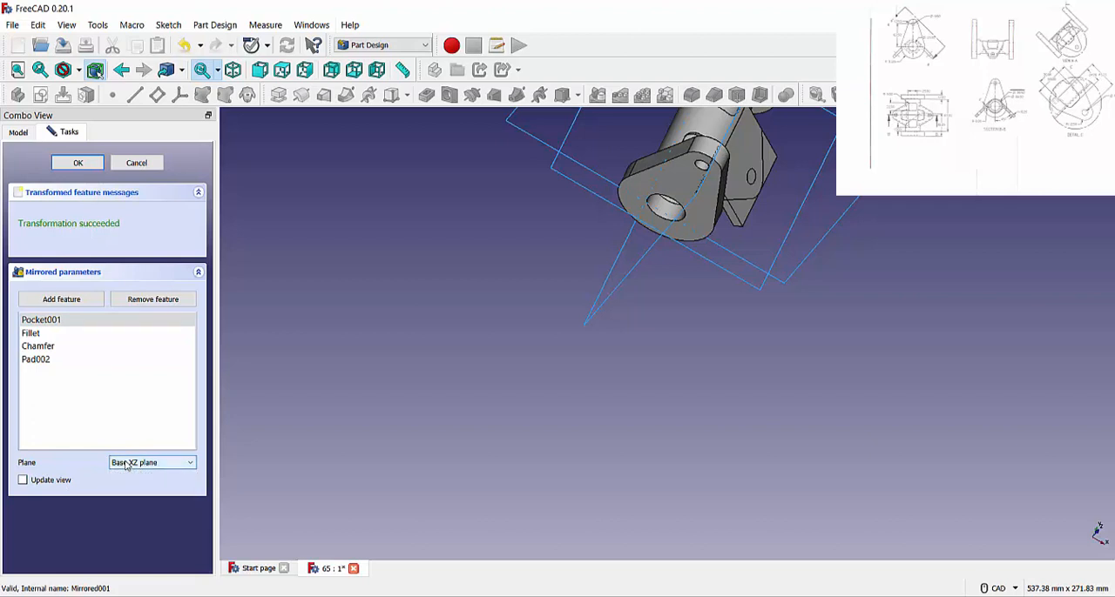
left_click(127, 463)
left_click(131, 503)
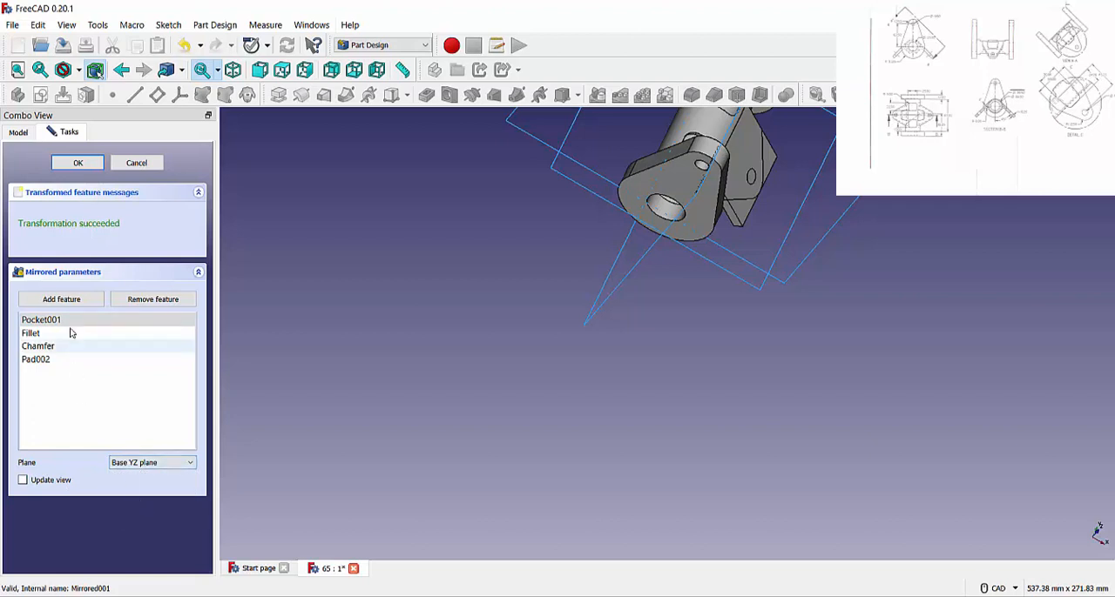
left_click(79, 163)
Reopen the plate's mirrored feature to check which features its list includes, and accept it without changes.
scroll(482, 364, "up", 1)
scroll(482, 364, "down", 3)
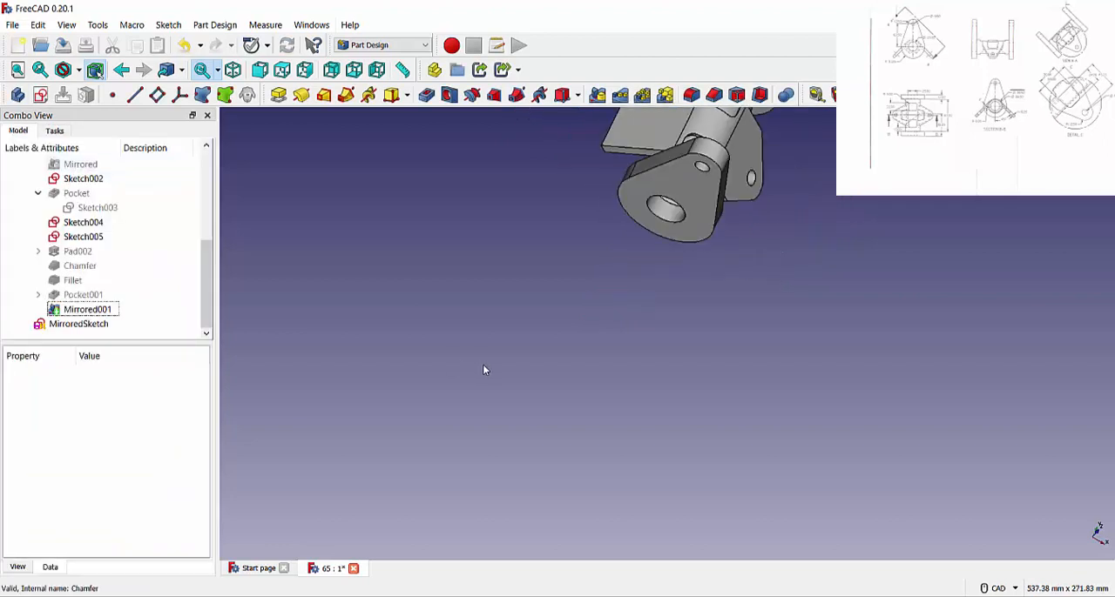
left_click(78, 323)
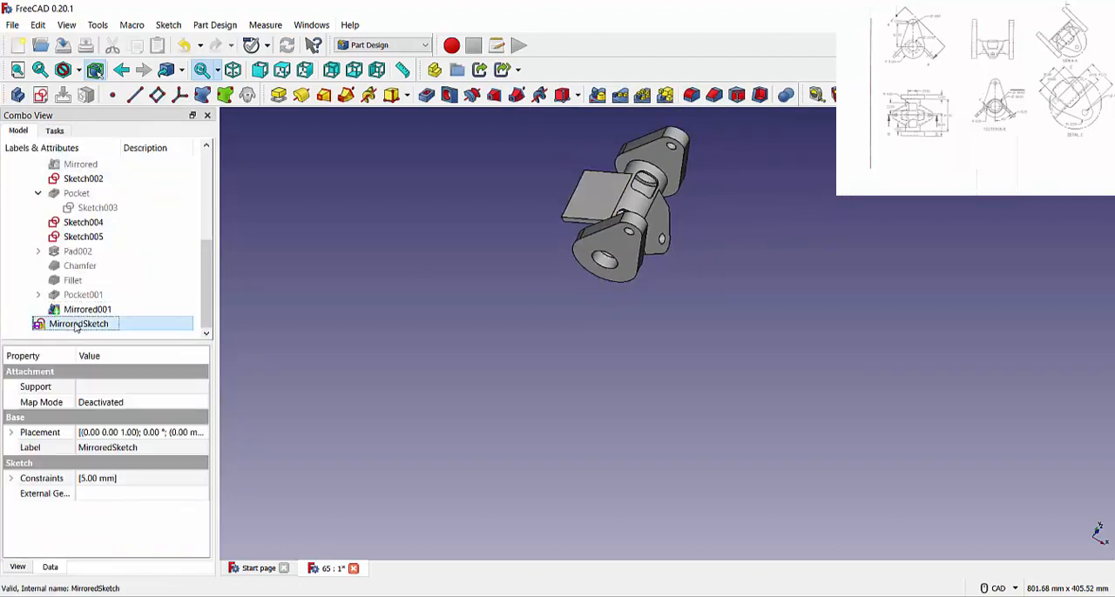
left_click(80, 312)
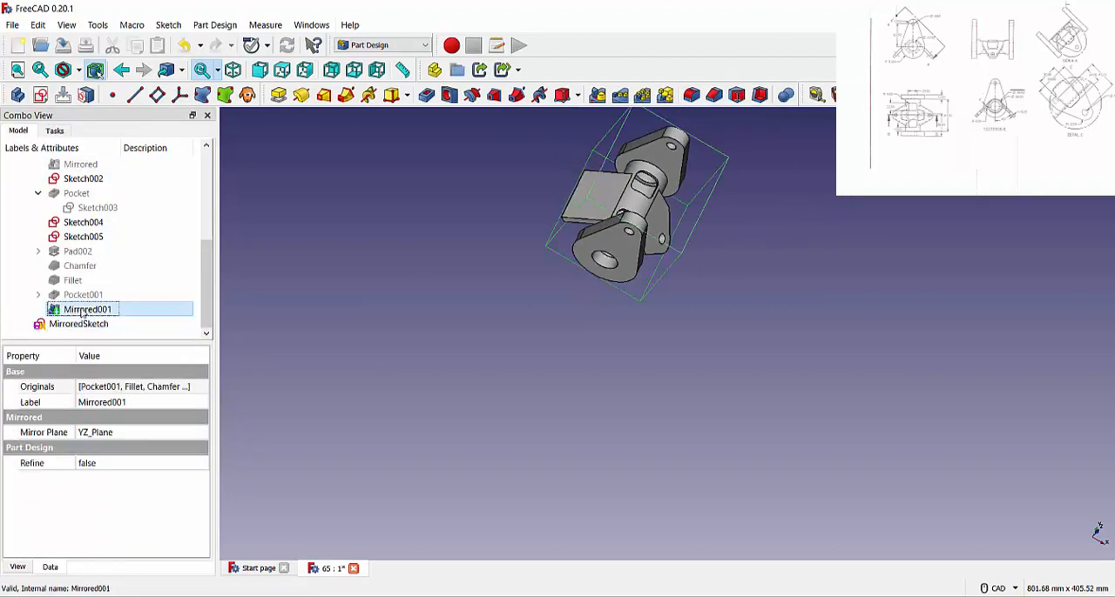
double_click(83, 312)
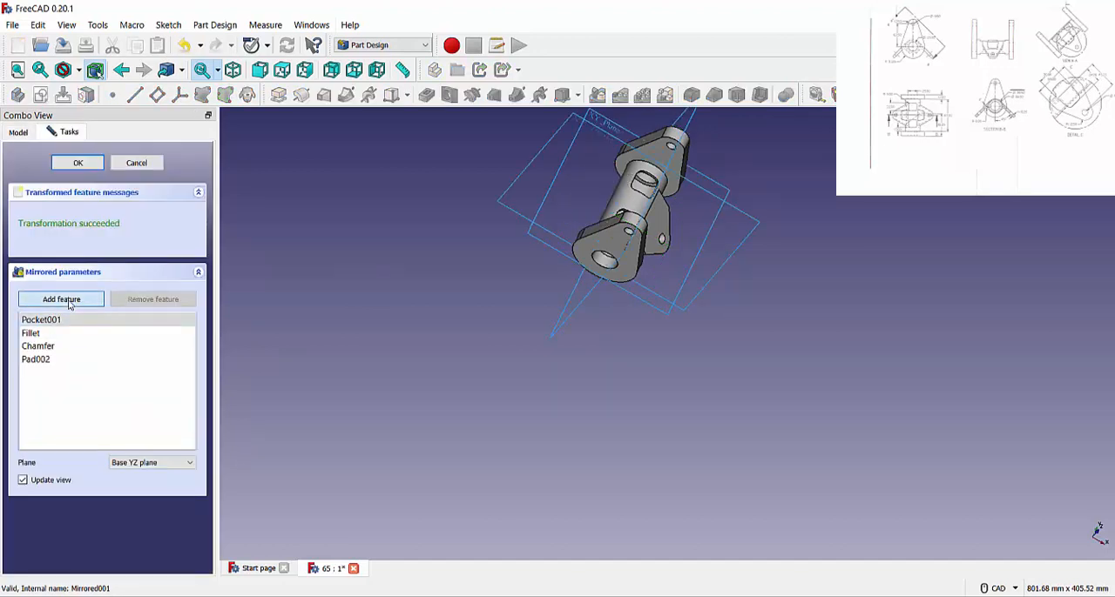
left_click(69, 300)
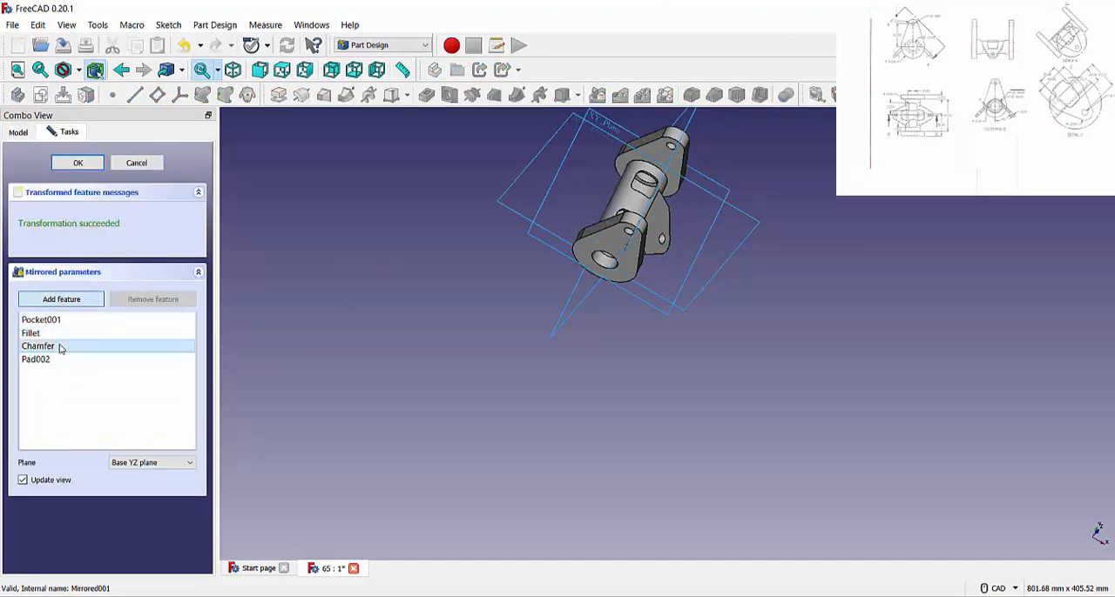
left_click(45, 359)
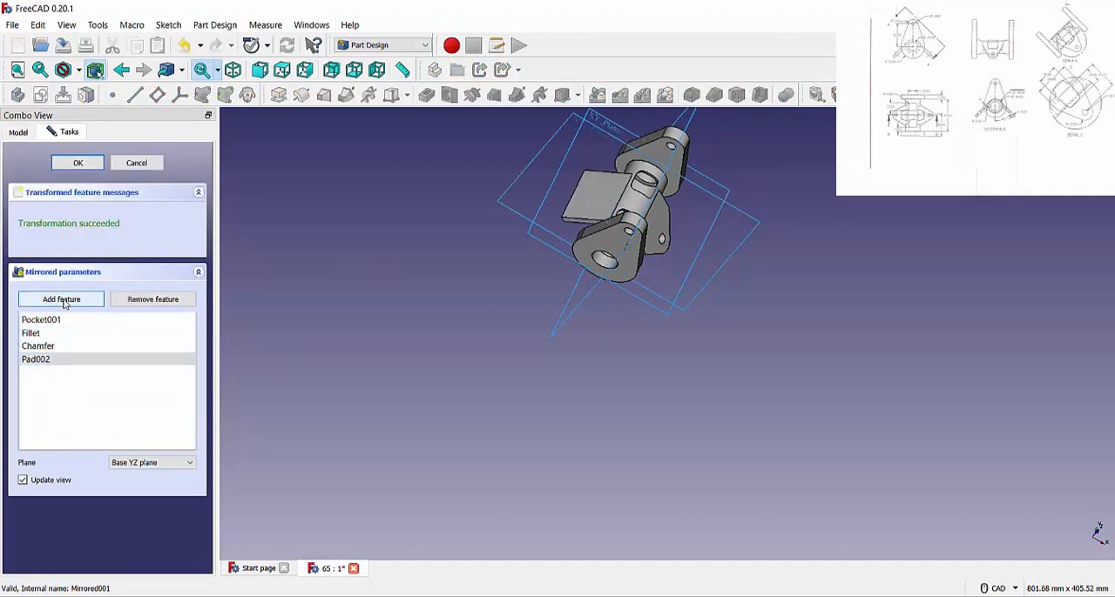
left_click(78, 165)
Mirror the plate's Pocket001, Fillet and Chamfer about the Base YZ plane.
left_click(83, 295)
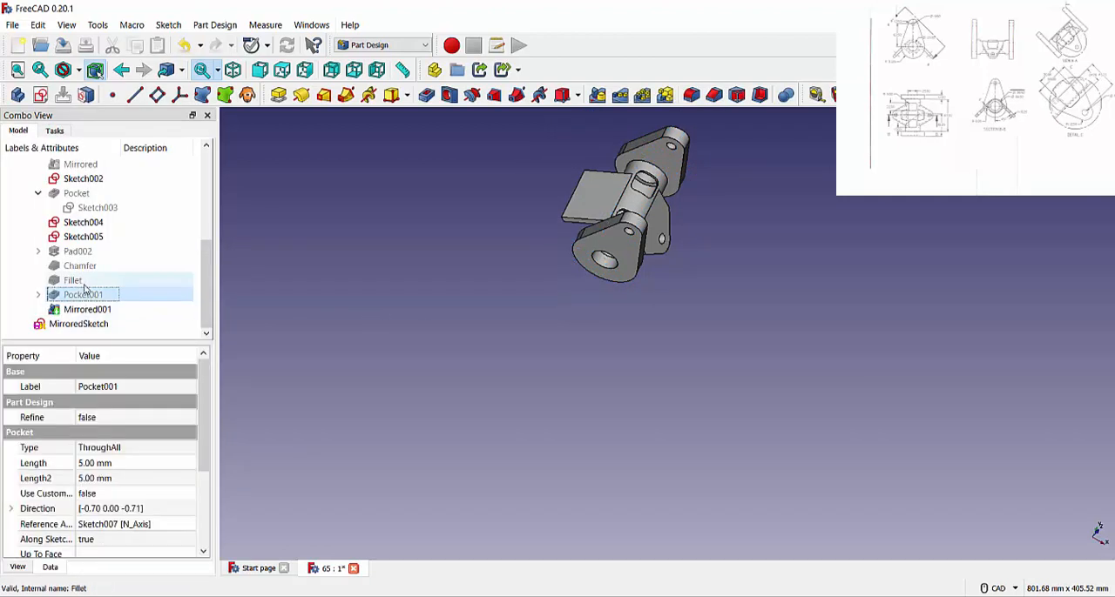
left_click(72, 280, "ctrl")
left_click(79, 266, "ctrl")
left_click(597, 94)
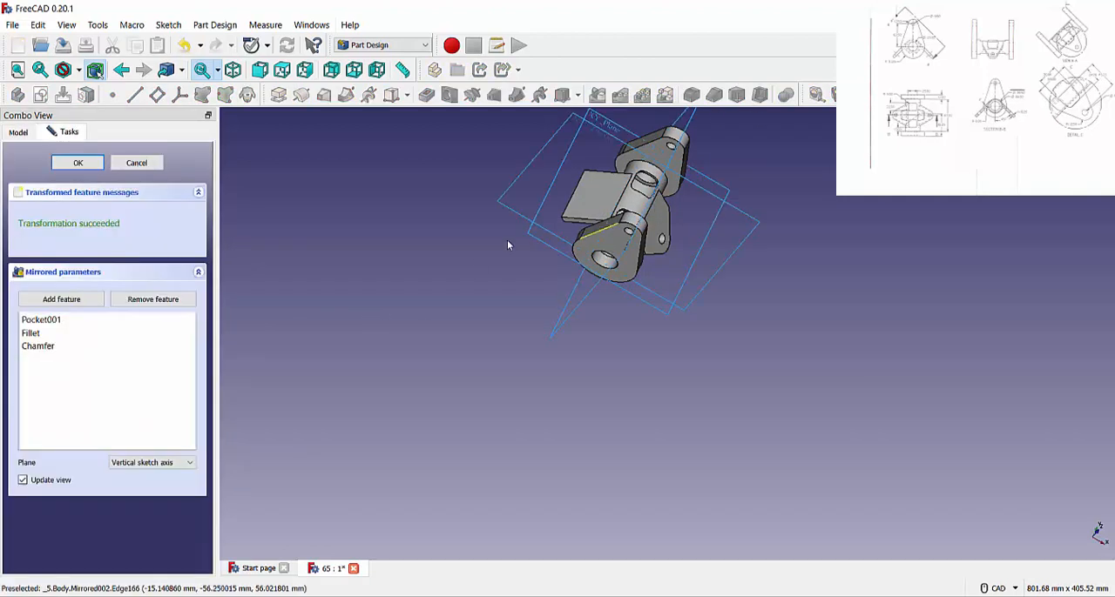
left_click(184, 462)
left_click(144, 497)
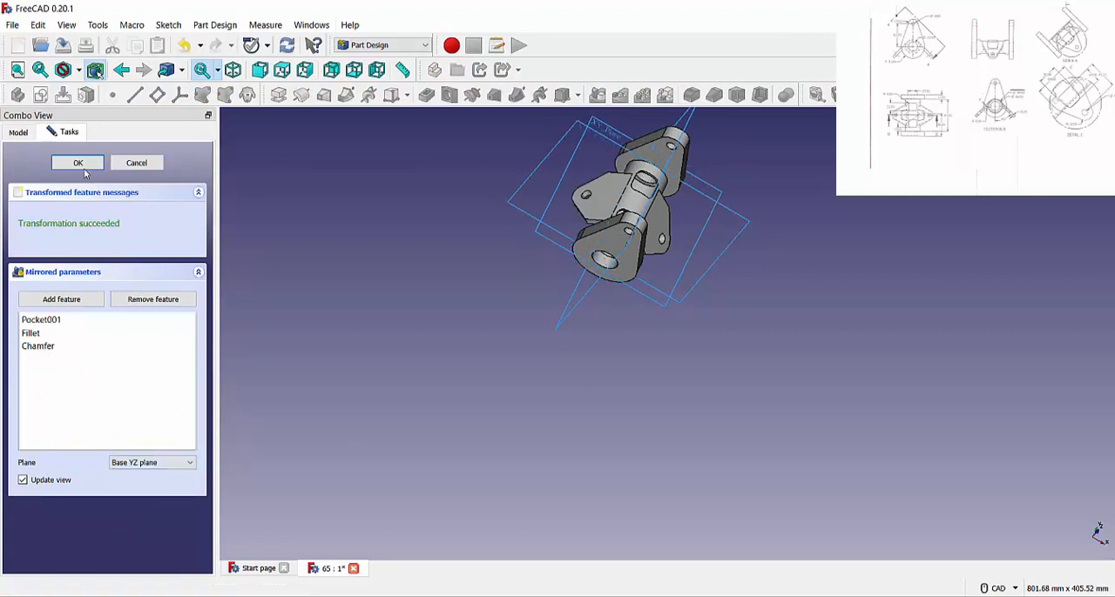
left_click(84, 170)
Create a sketch on the flat outer face of the original slanted plate.
middle_click_drag(676, 273, 649, 233)
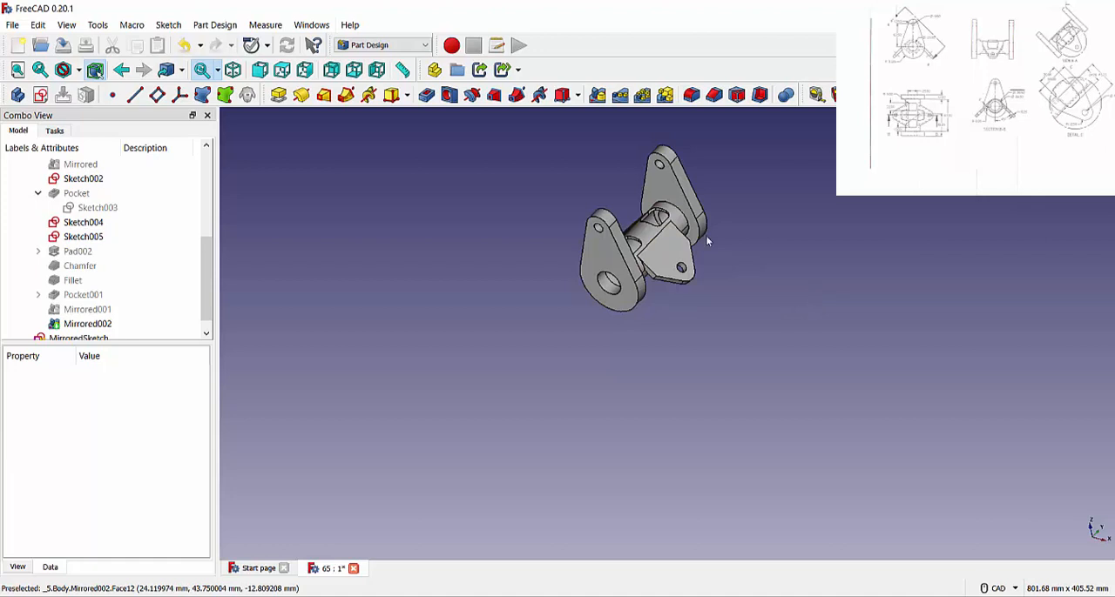
scroll(686, 253, "down", 4)
scroll(676, 247, "up", 8)
scroll(671, 247, "down", 3)
scroll(636, 133, "up", 3)
left_click(760, 391)
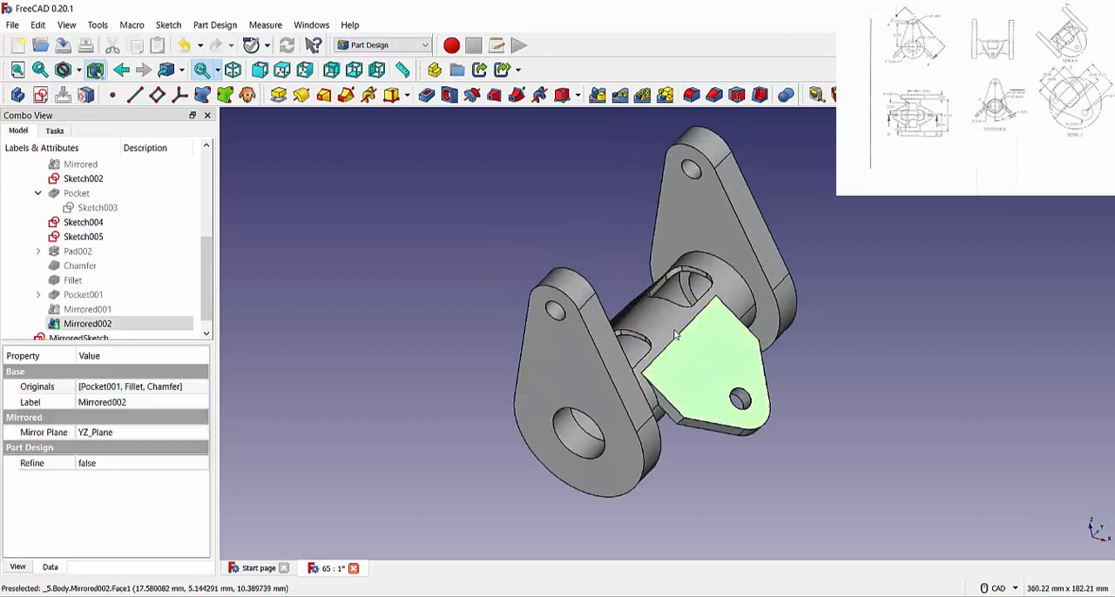
left_click(54, 131)
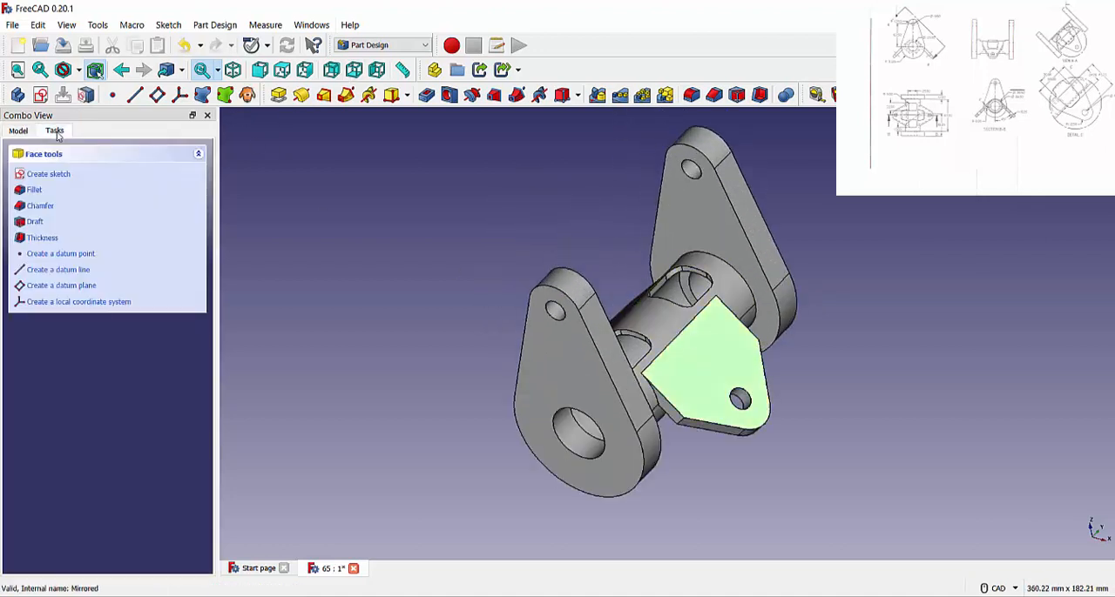
left_click(55, 173)
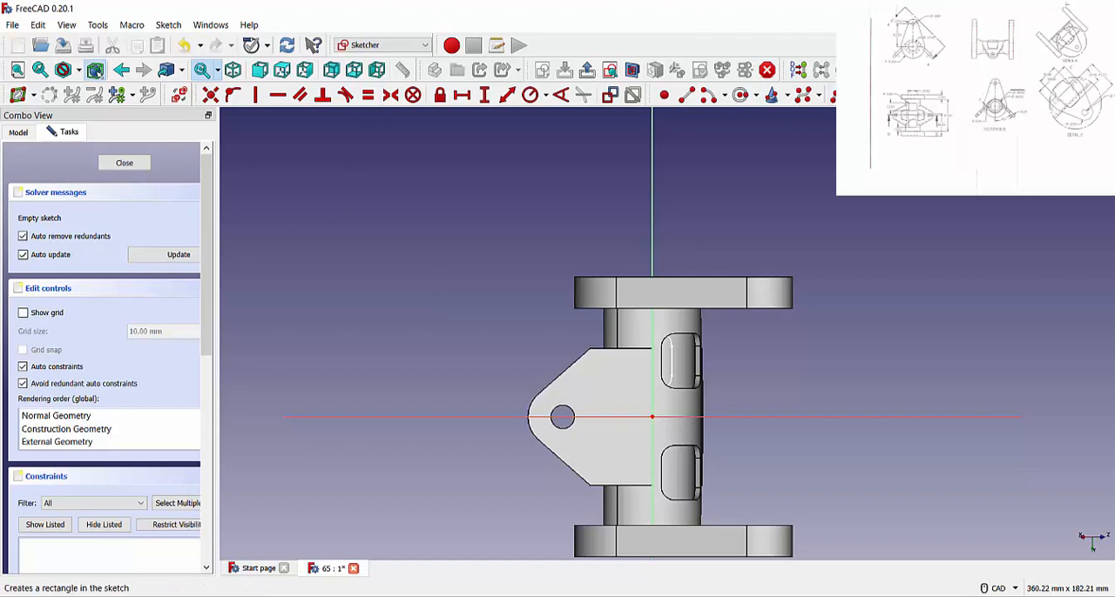
Draw a rectangle about 10 by 15 mm on the plate, with one side on the vertical axis and spanning the horizontal axis.
left_click(857, 95)
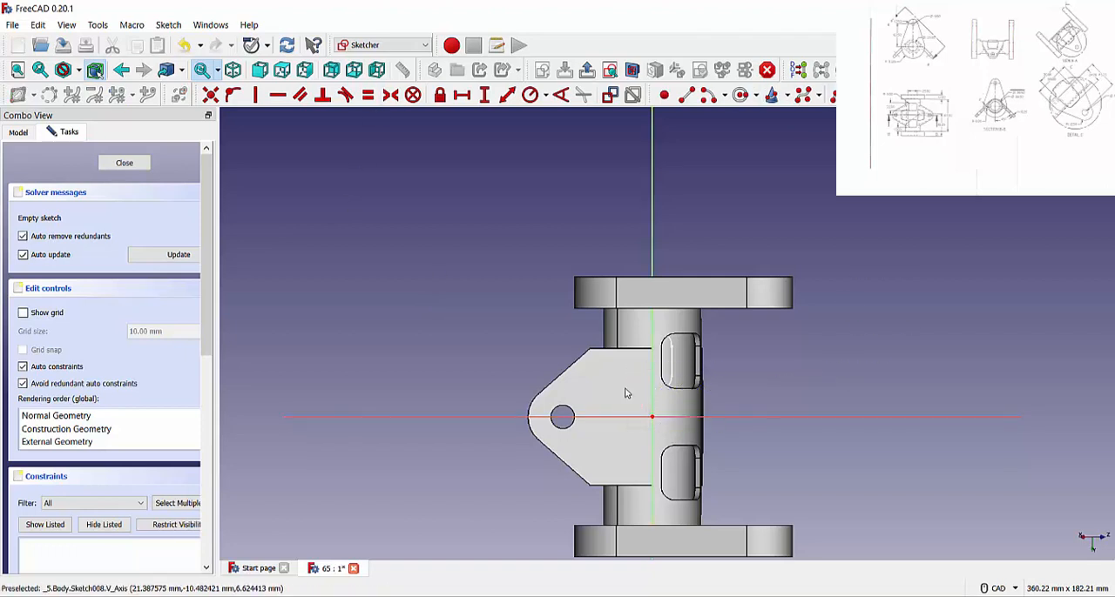
scroll(668, 418, "up", 5)
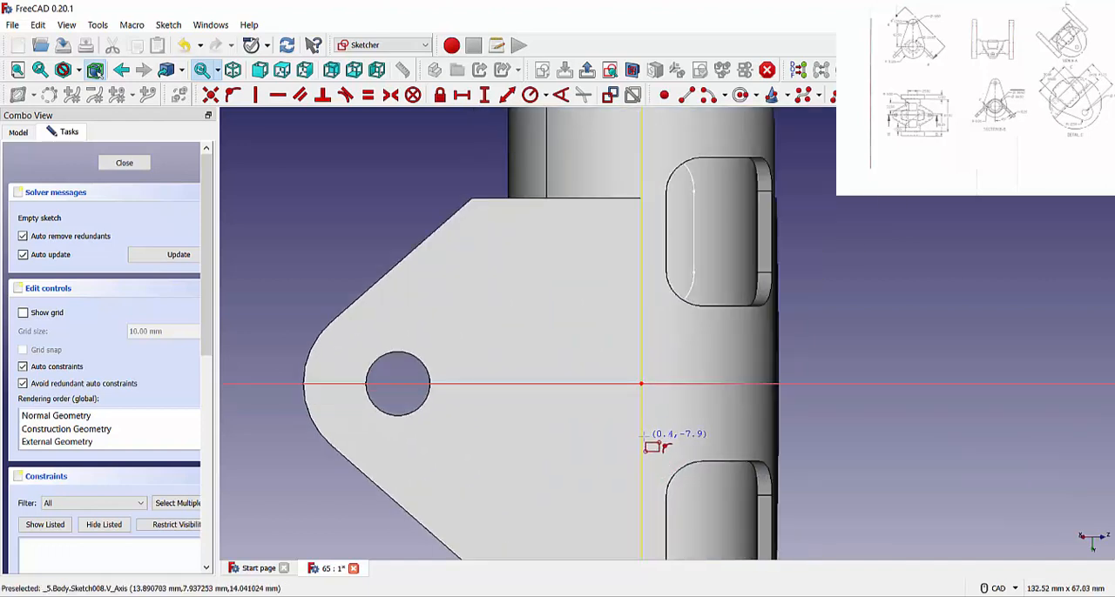
left_click(641, 436)
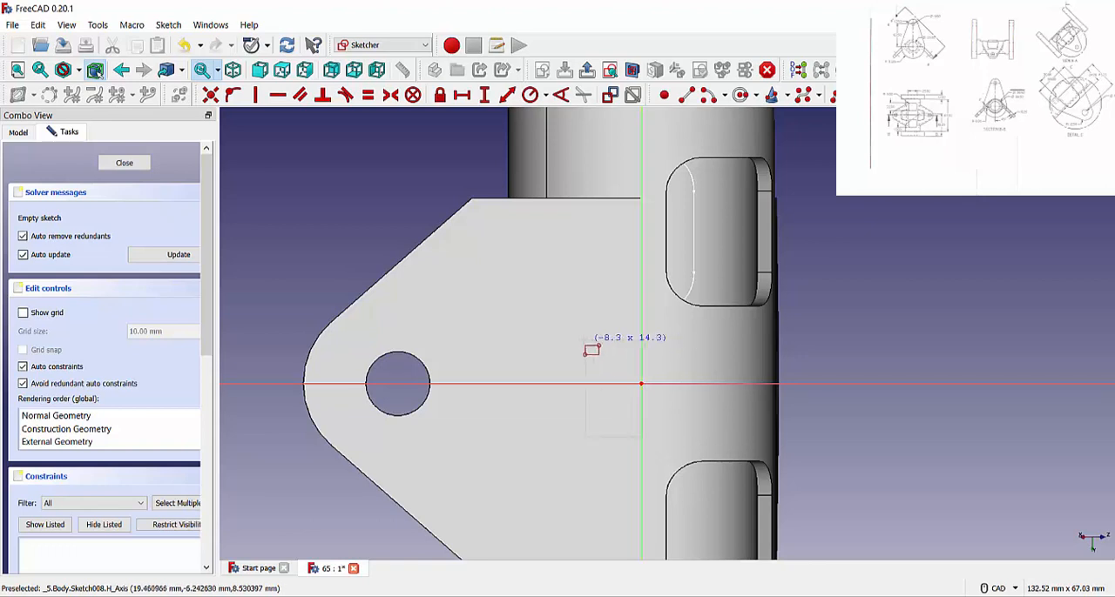
left_click(570, 338)
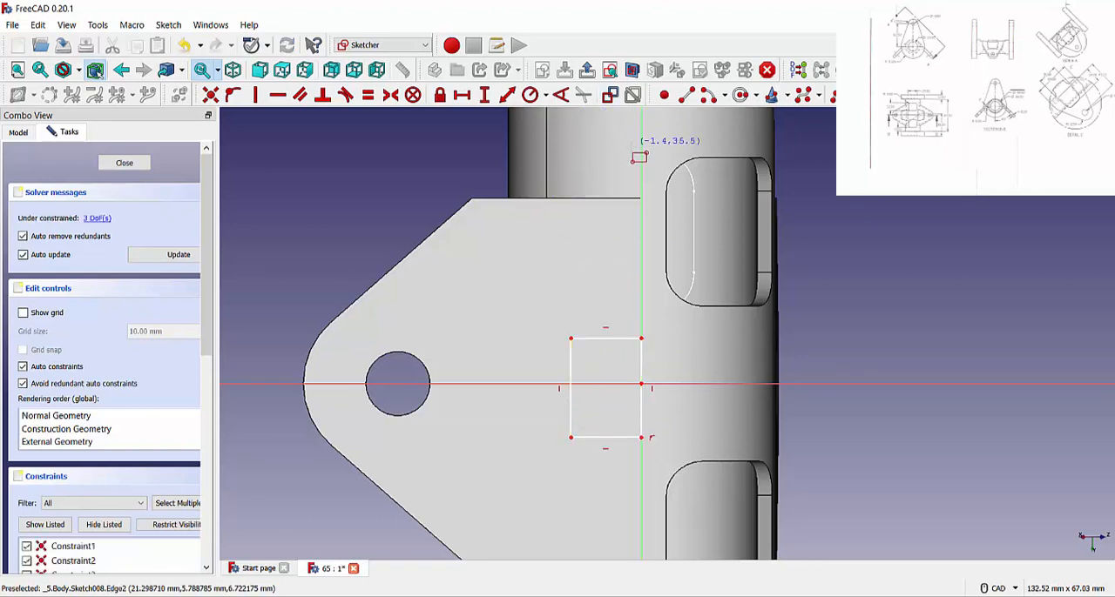
Constrain the rectangle's vertical side to 30 mm.
left_click(488, 99)
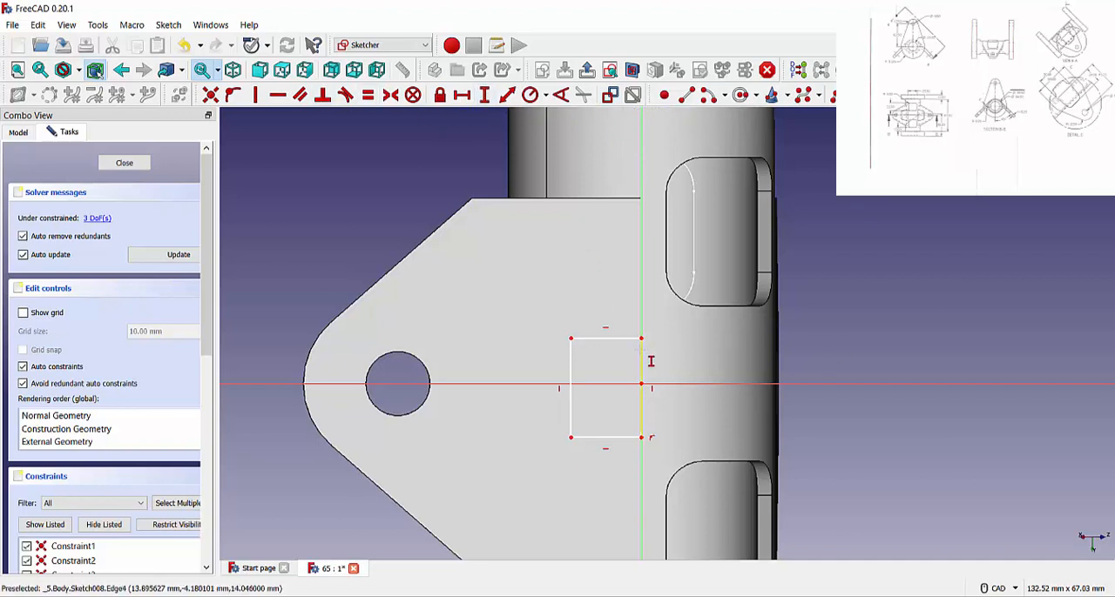
left_click(644, 358)
type("30")
key("Return")
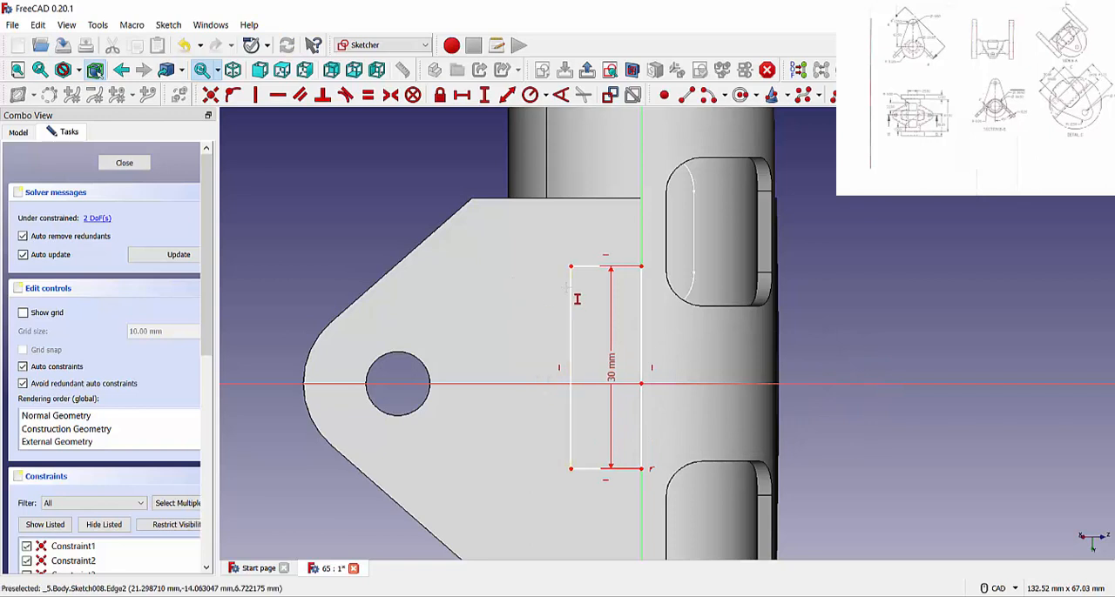
Constrain the rectangle's horizontal side to 24.76 mm.
scroll(586, 303, "down", 2)
scroll(590, 297, "up", 4)
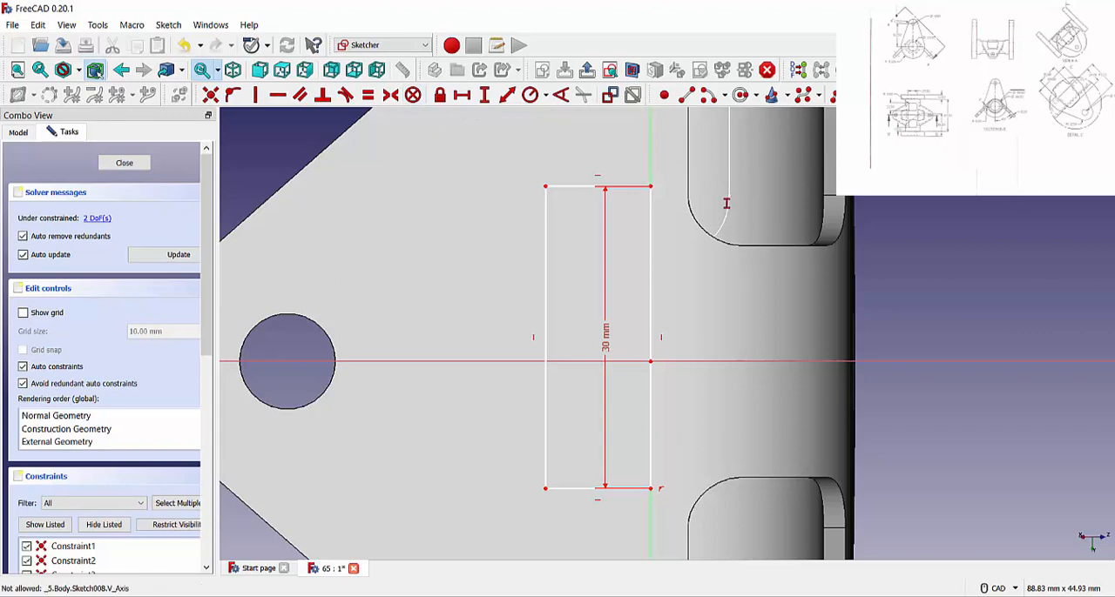
left_click(461, 94)
left_click(574, 185)
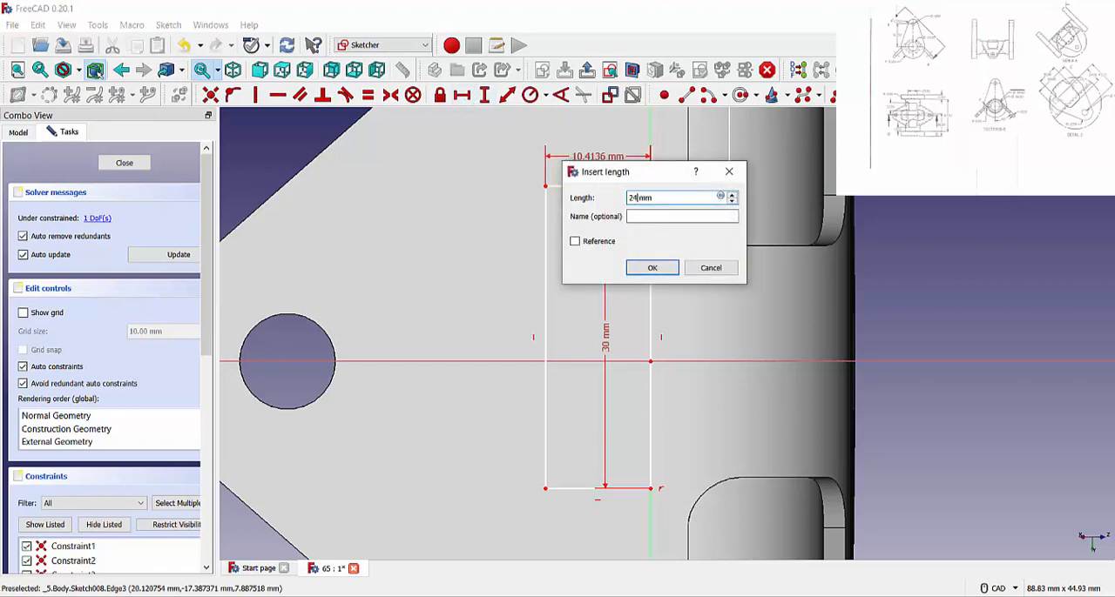
key("Return")
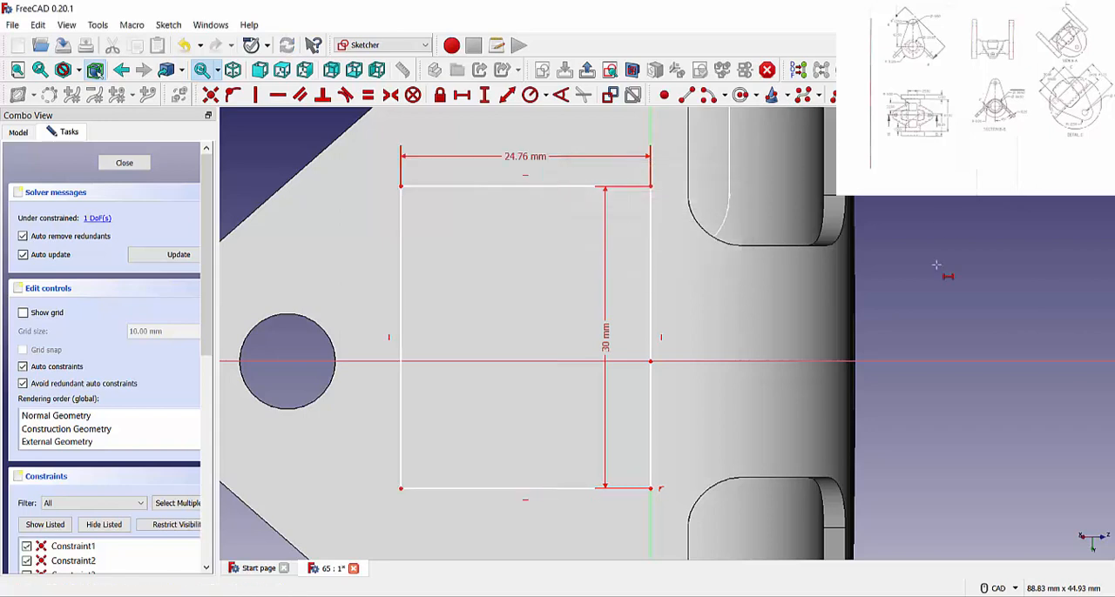
Round the rectangle's two corners nearest the plate hole with corner-preserving fillets.
scroll(671, 203, "down", 3)
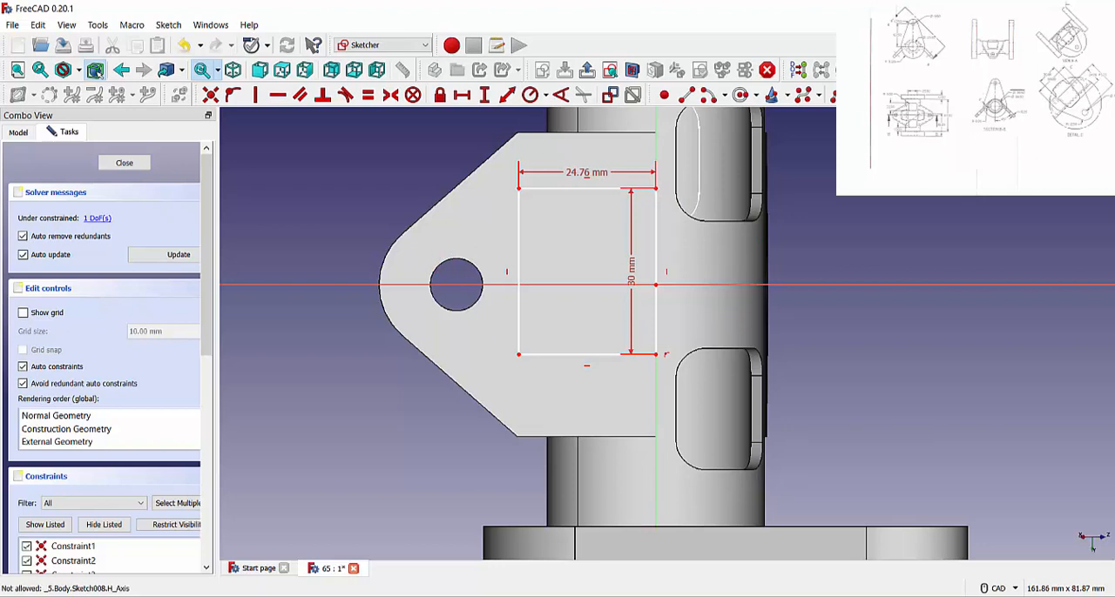
left_click(819, 101)
left_click(754, 96)
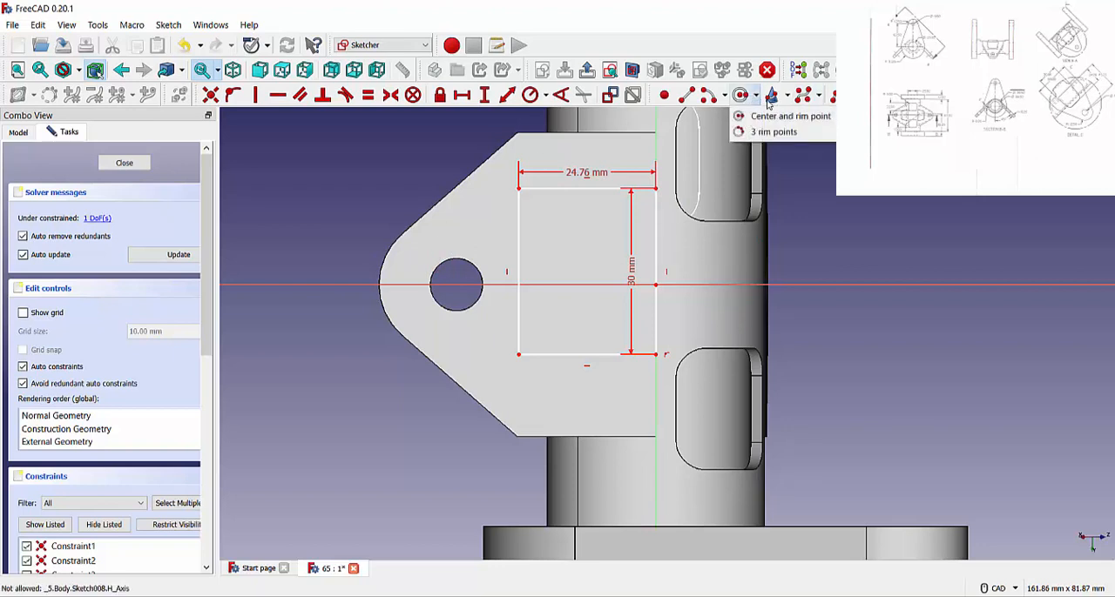
left_click(788, 96)
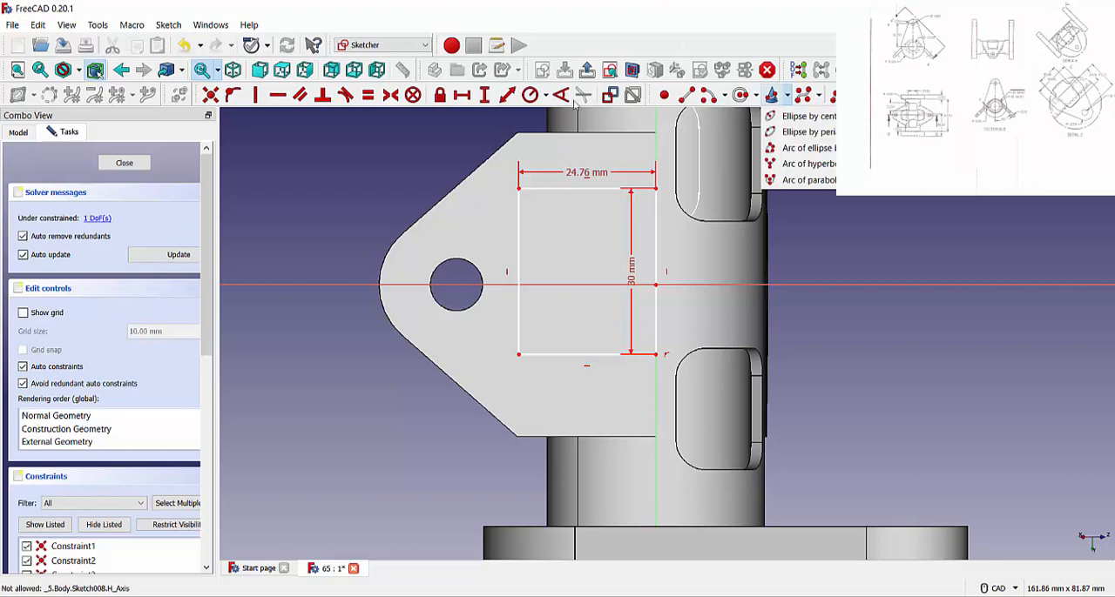
left_click(575, 105)
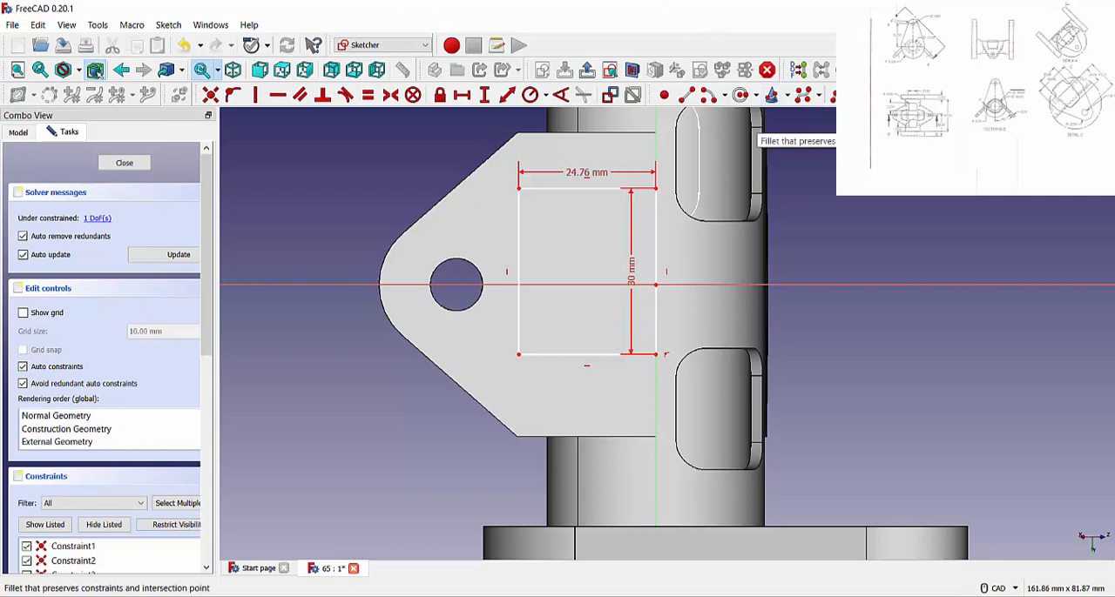
left_click(971, 126)
left_click(520, 206)
left_click(532, 189)
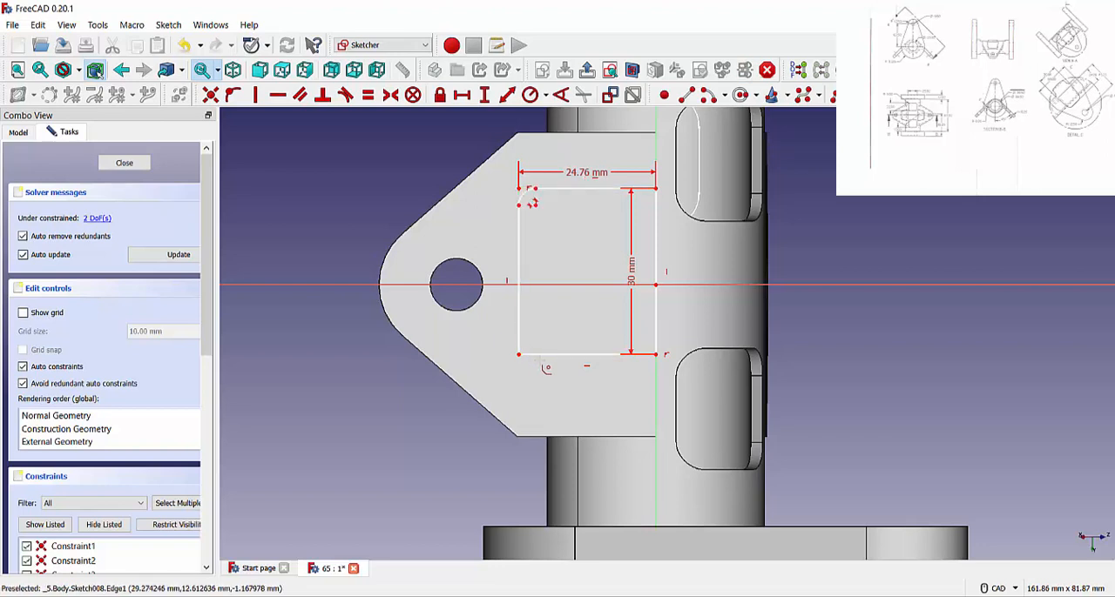
left_click(539, 354)
left_click(519, 331)
right_click(605, 383)
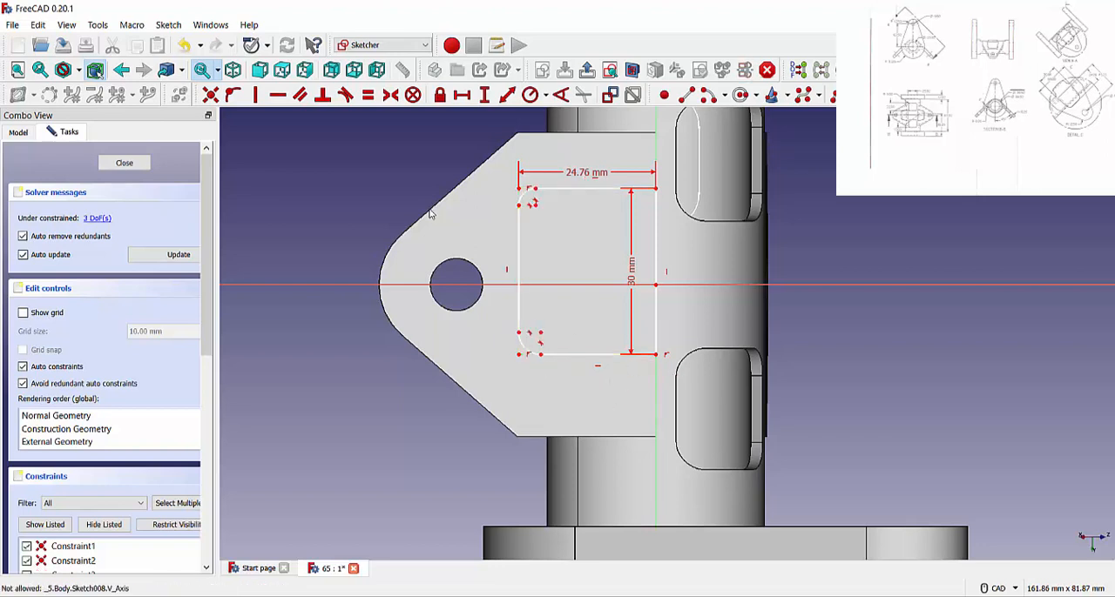
Constrain the two corner fillet arcs to equal radii.
left_click(369, 95)
left_click(524, 195)
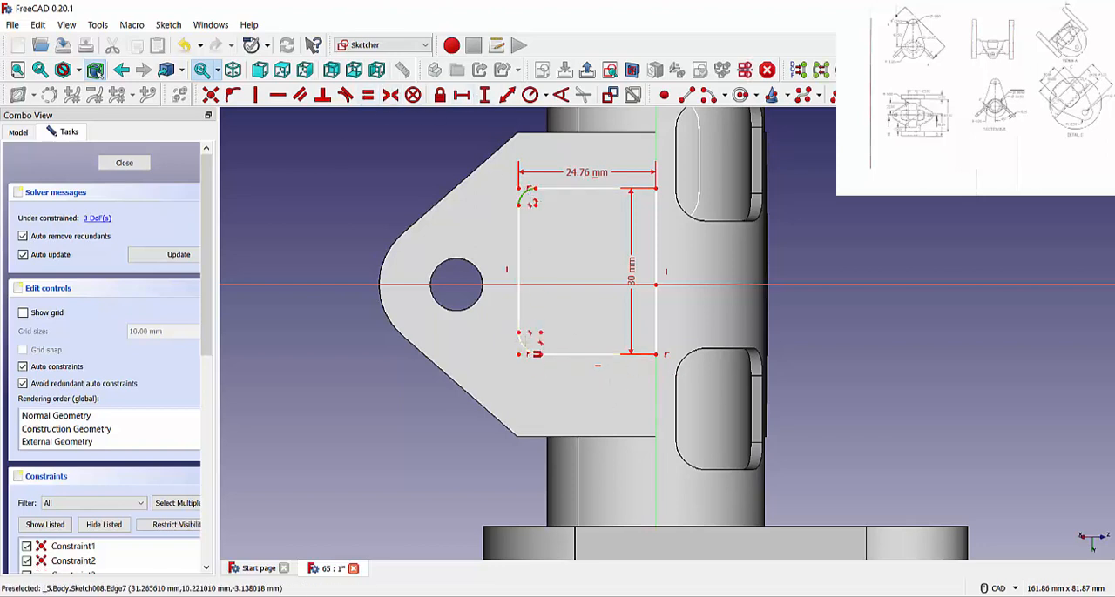
left_click(523, 348)
right_click(710, 401)
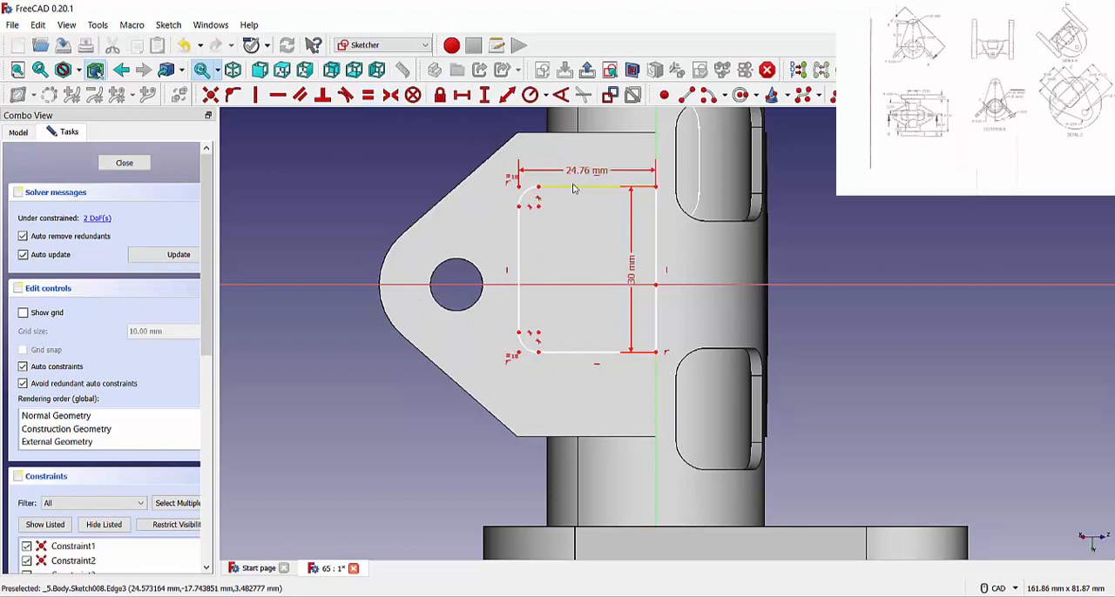
Make the rectangle's two corner points on the vertical axis symmetric about the horizontal axis.
right_click(656, 187)
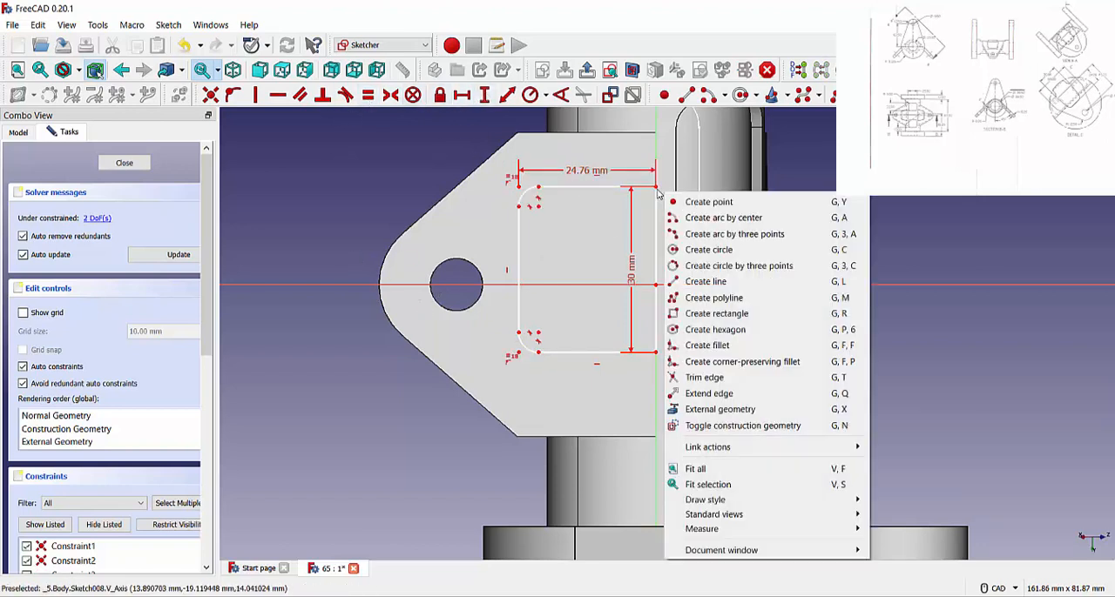
key("Escape")
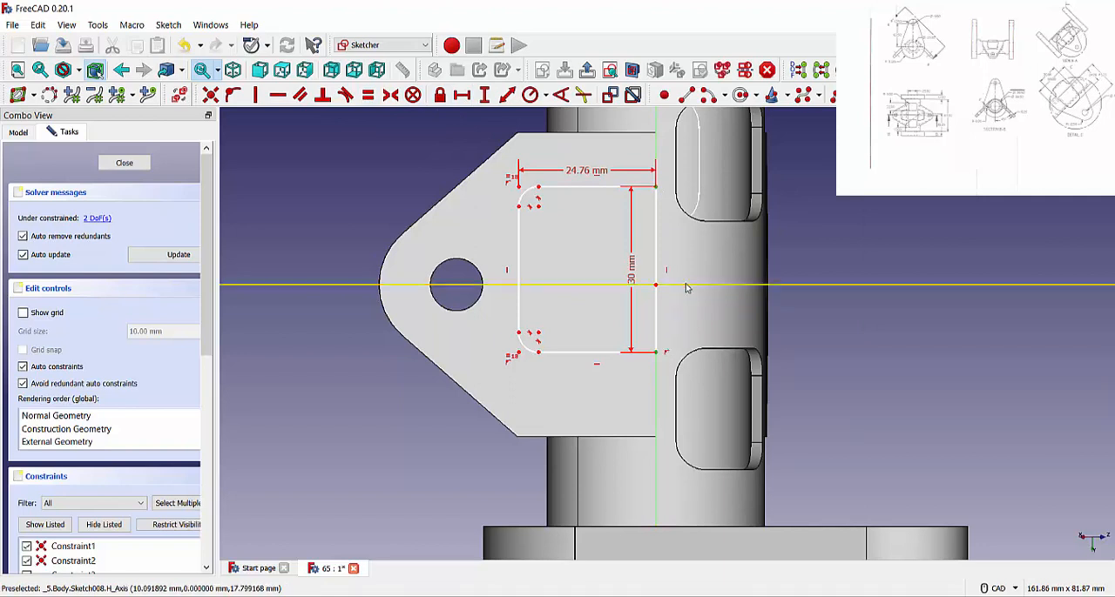
left_click(663, 284)
left_click(390, 94)
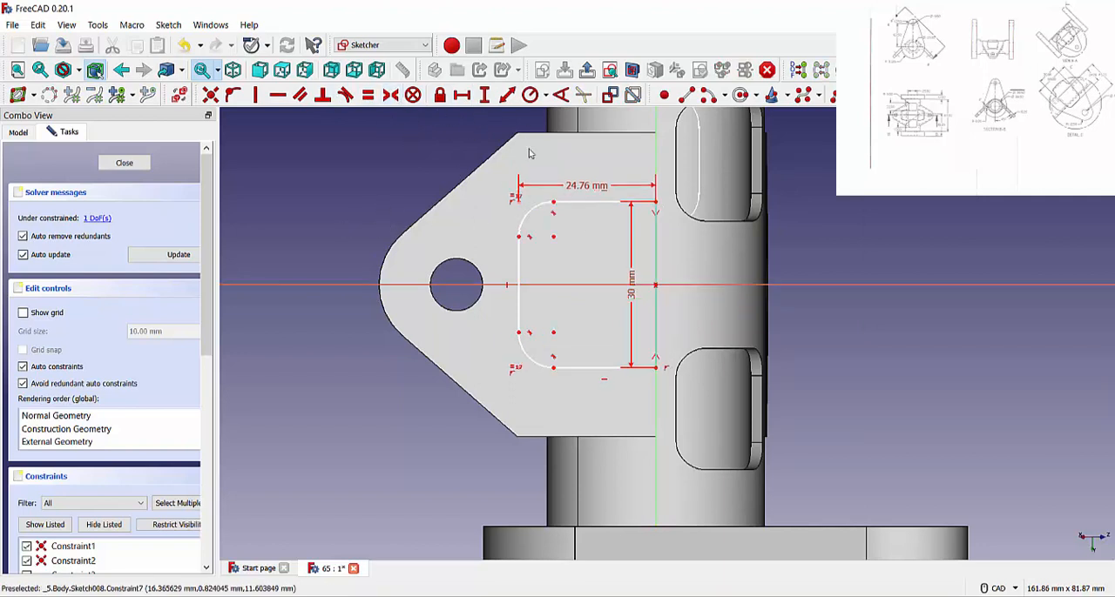
Constrain the straight side between the two fillets to 18 mm and close the sketch.
left_click(520, 261)
left_click_drag(611, 250, 852, 221)
type("18")
key("Return")
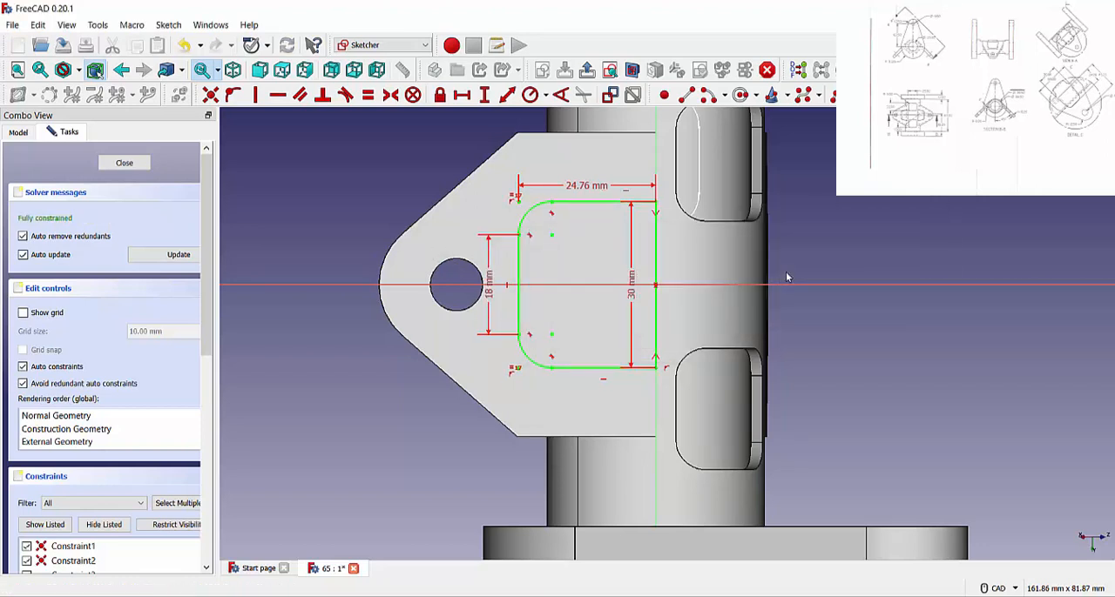
left_click(102, 165)
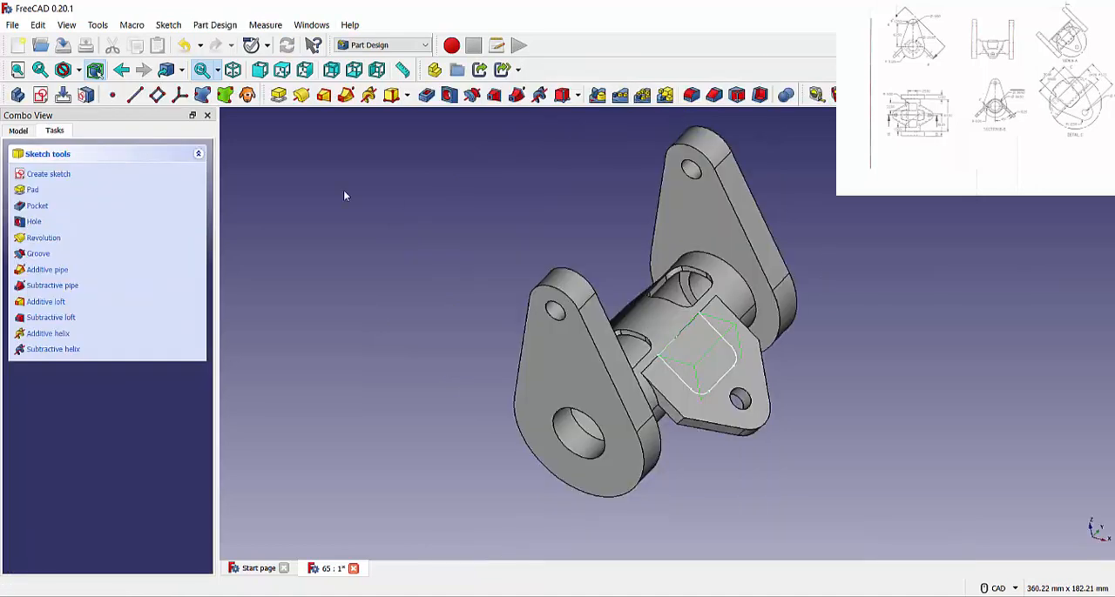
Cut a very shallow pocket from the rounded rectangle into the slanted plate with a 0° taper angle.
left_click(426, 95)
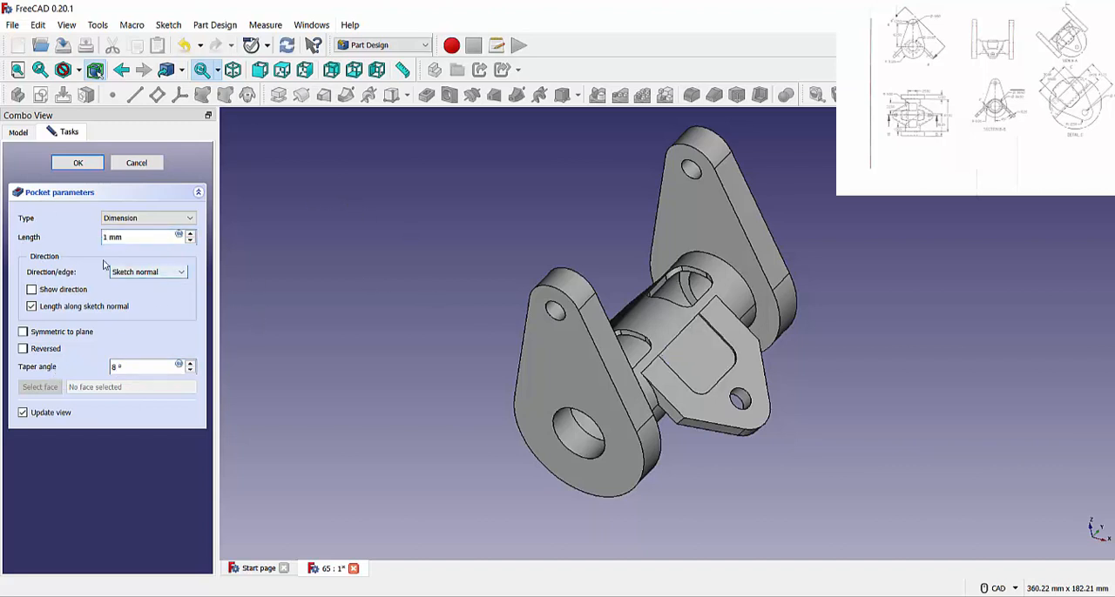
scroll(706, 374, "up", 5)
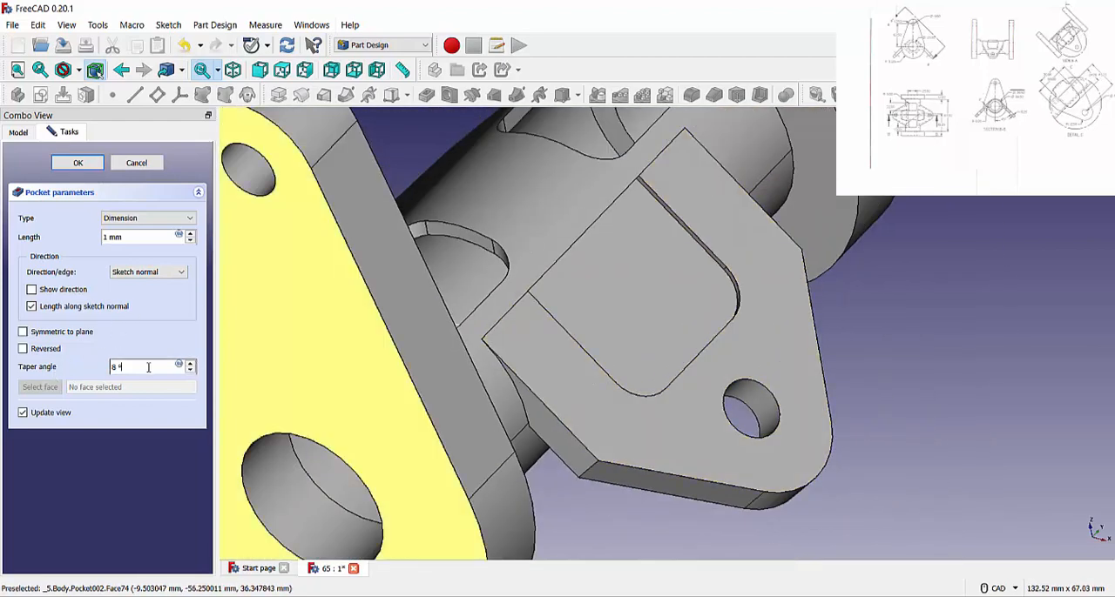
left_click(148, 236)
left_click(615, 276)
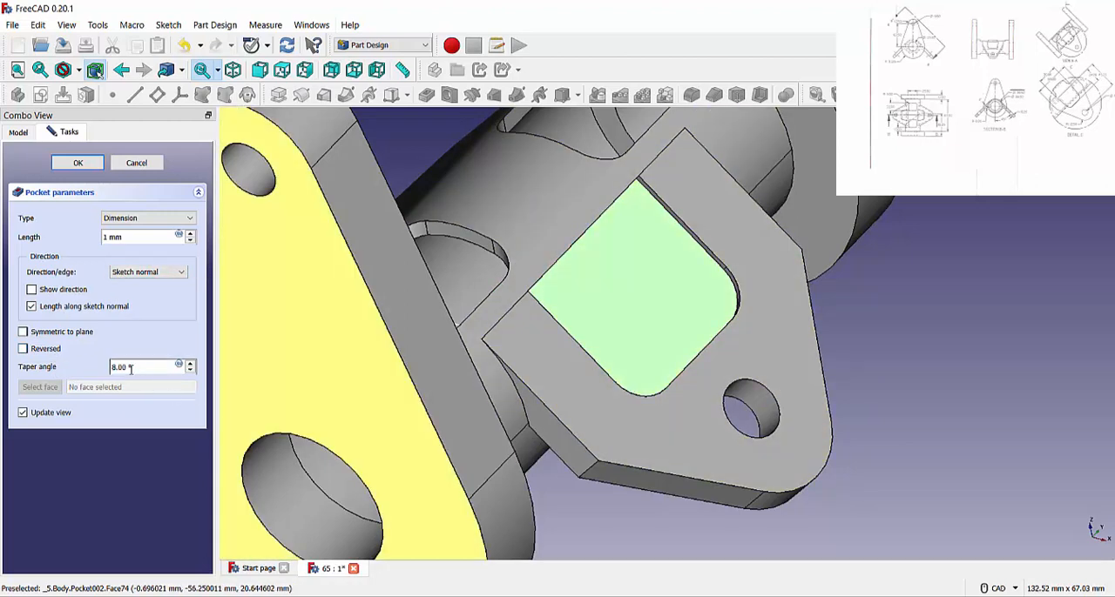
scroll(144, 367, "down", 20)
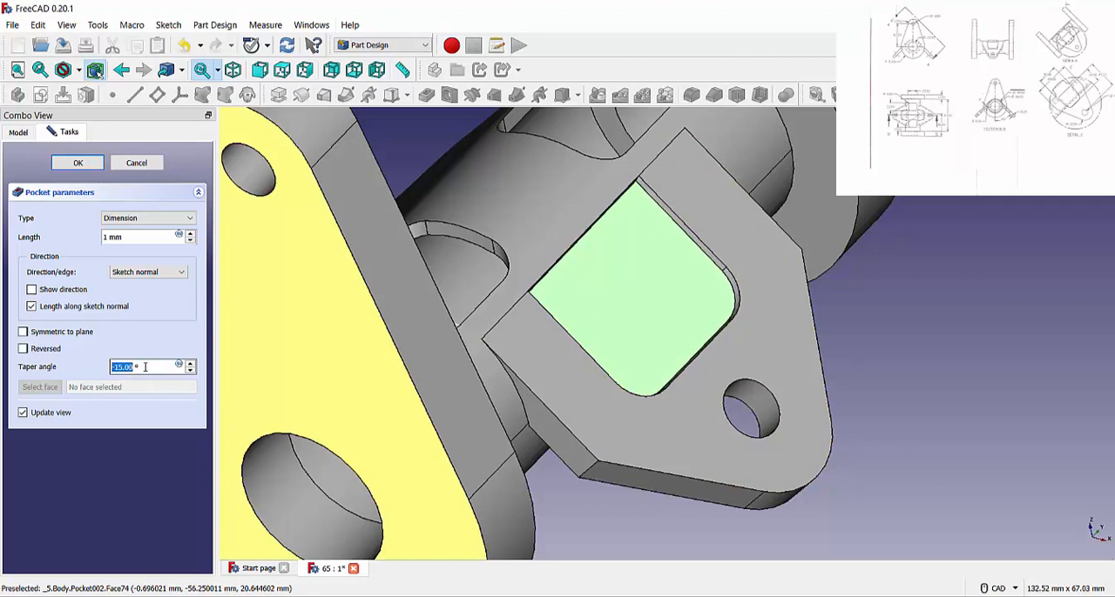
scroll(145, 366, "down", 7)
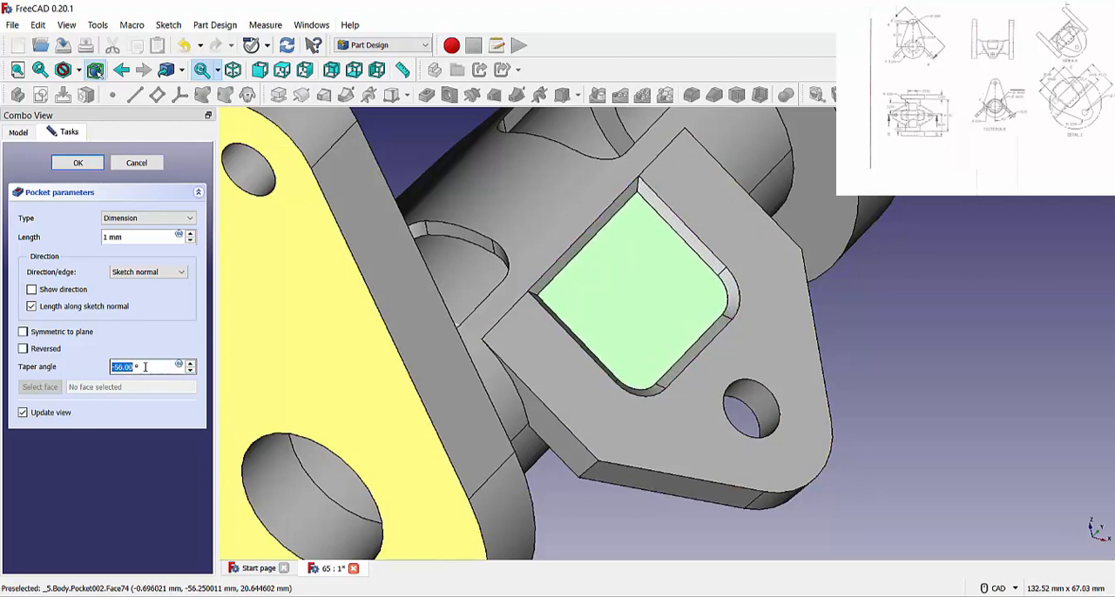
scroll(145, 366, "up", 20)
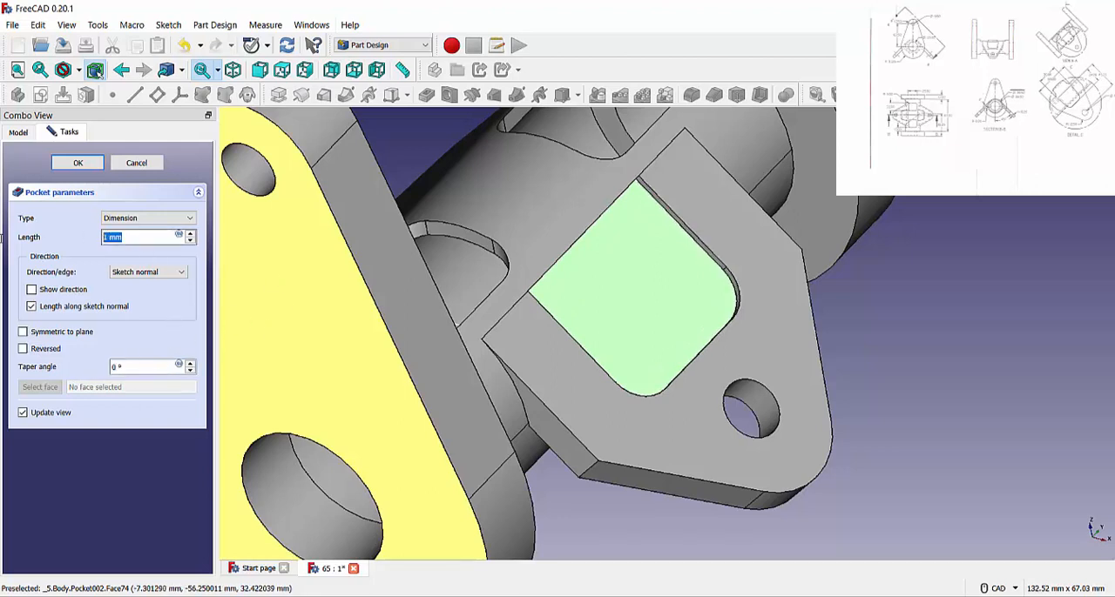
key("Return")
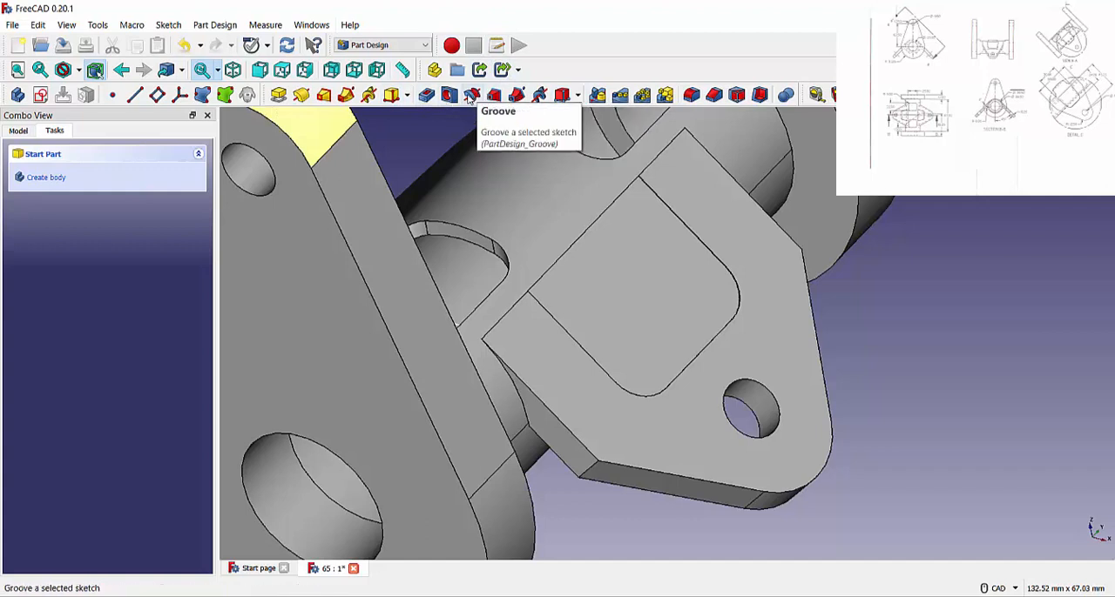
Apply a Draft to the pocket's floor face, using the pocket's thin side wall next to the tube as neutral plane.
left_click(736, 94)
left_click(605, 324)
left_click(619, 260)
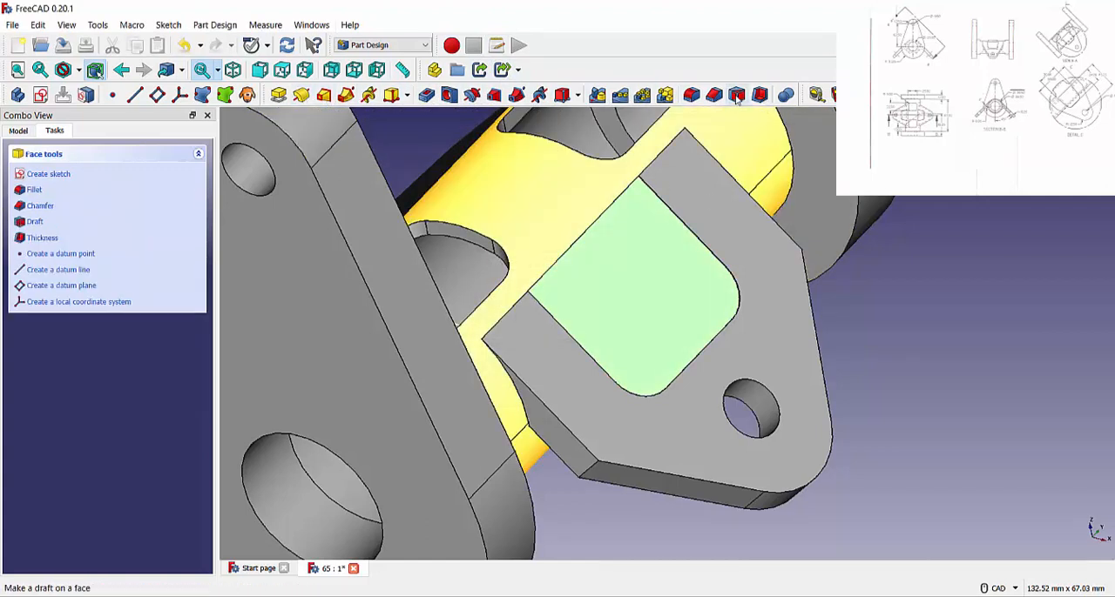
left_click(736, 94)
left_click(1106, 431)
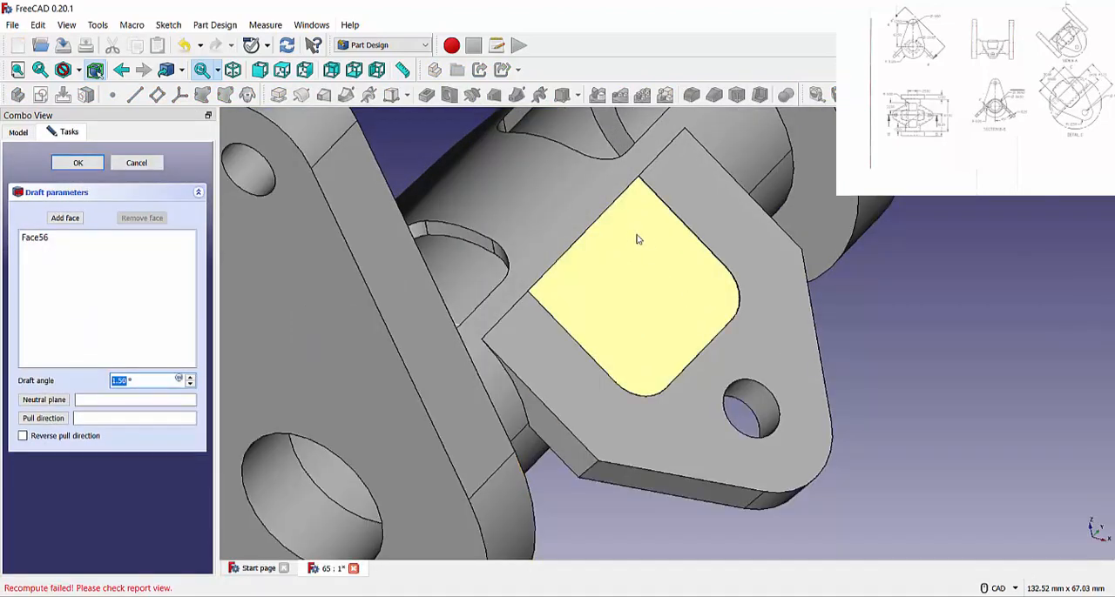
left_click(48, 404)
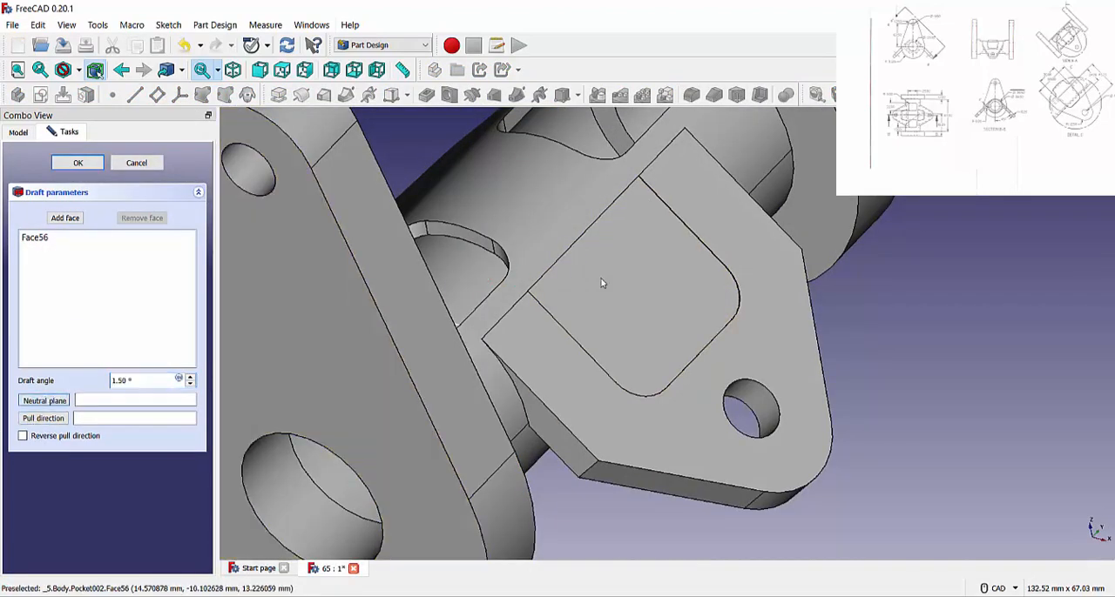
middle_click_drag(601, 278, 616, 254)
scroll(615, 254, "down", 6)
scroll(603, 237, "up", 17)
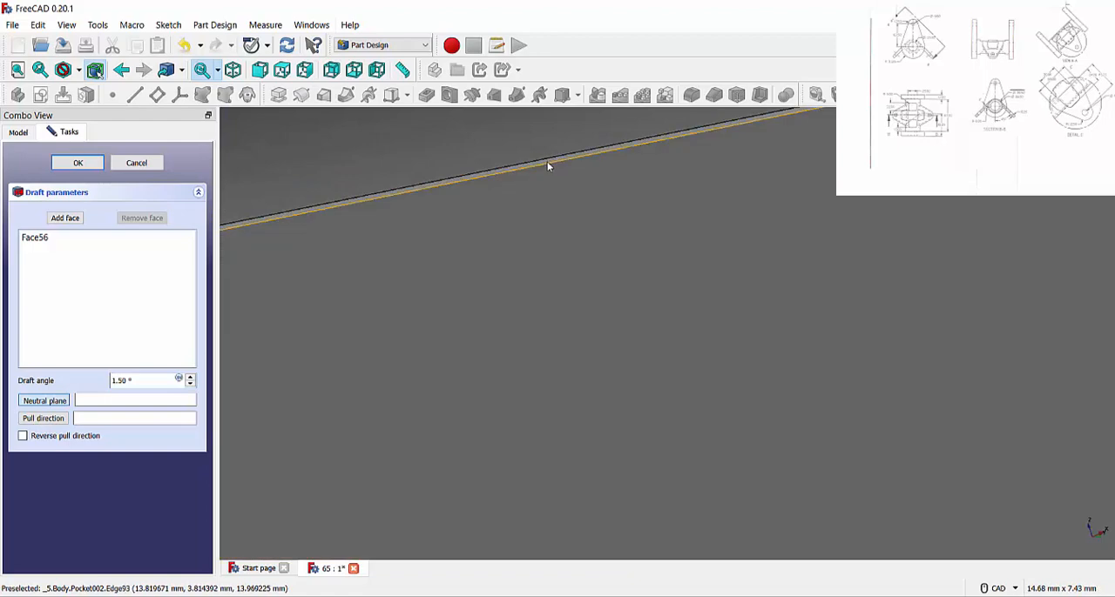
left_click(545, 164)
scroll(549, 171, "up", 3)
scroll(551, 175, "down", 10)
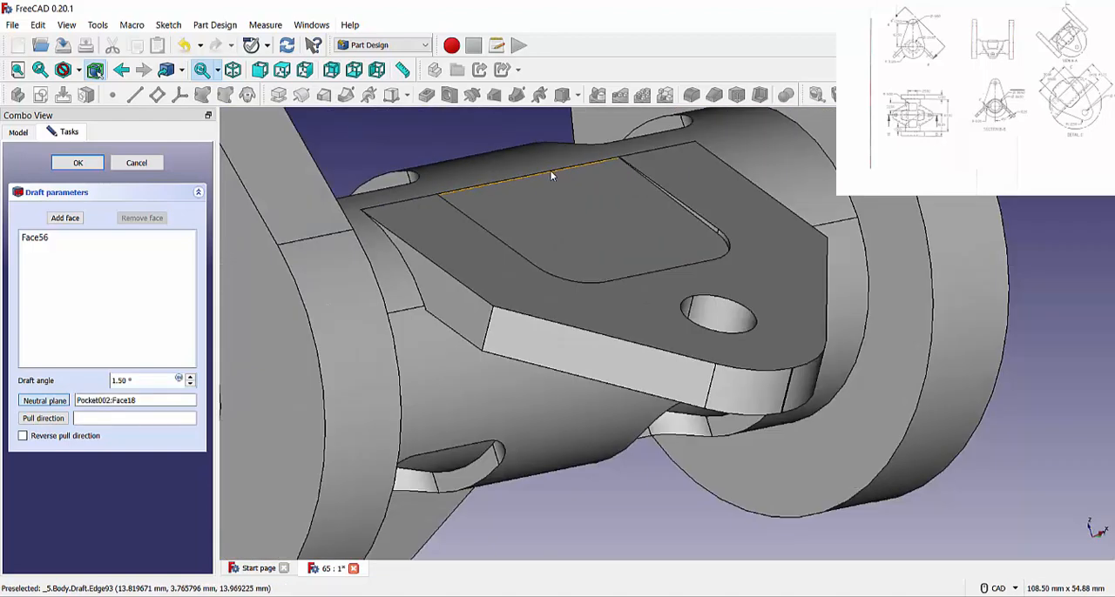
left_click(373, 148)
left_click(78, 164)
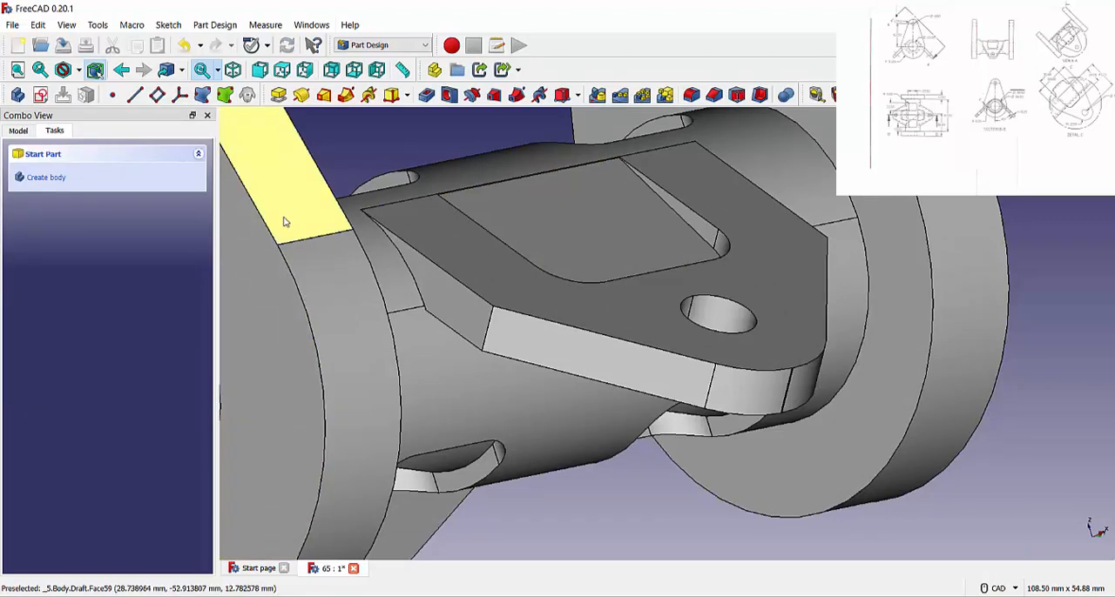
Save the document.
left_click(13, 25)
left_click(35, 115)
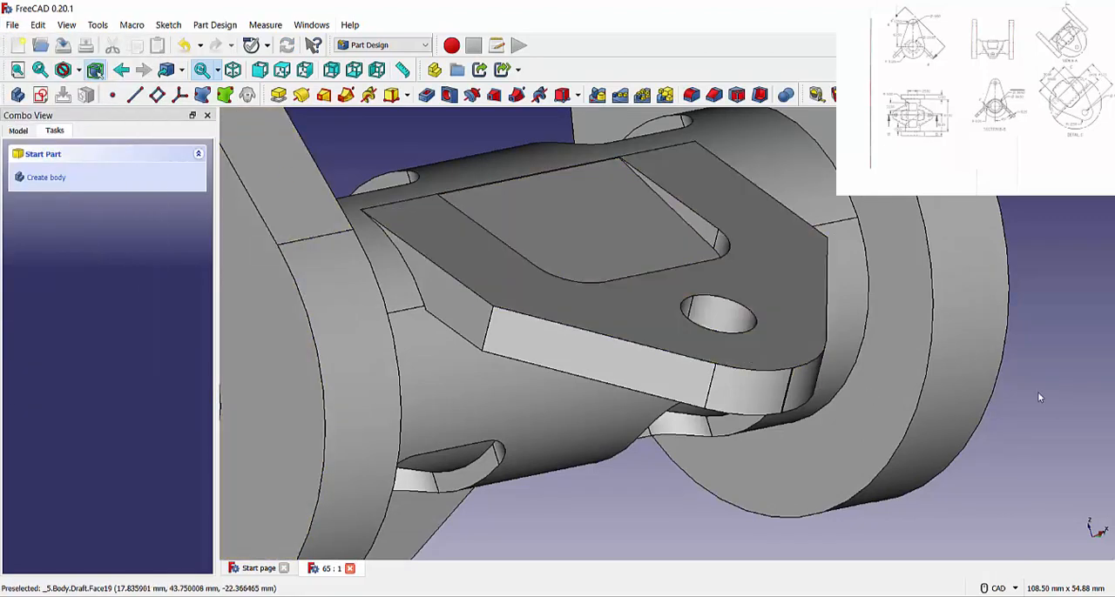
scroll(972, 355, "down", 9)
scroll(976, 321, "up", 2)
Mirror the Draft feature about the Base XY plane.
left_click(20, 131)
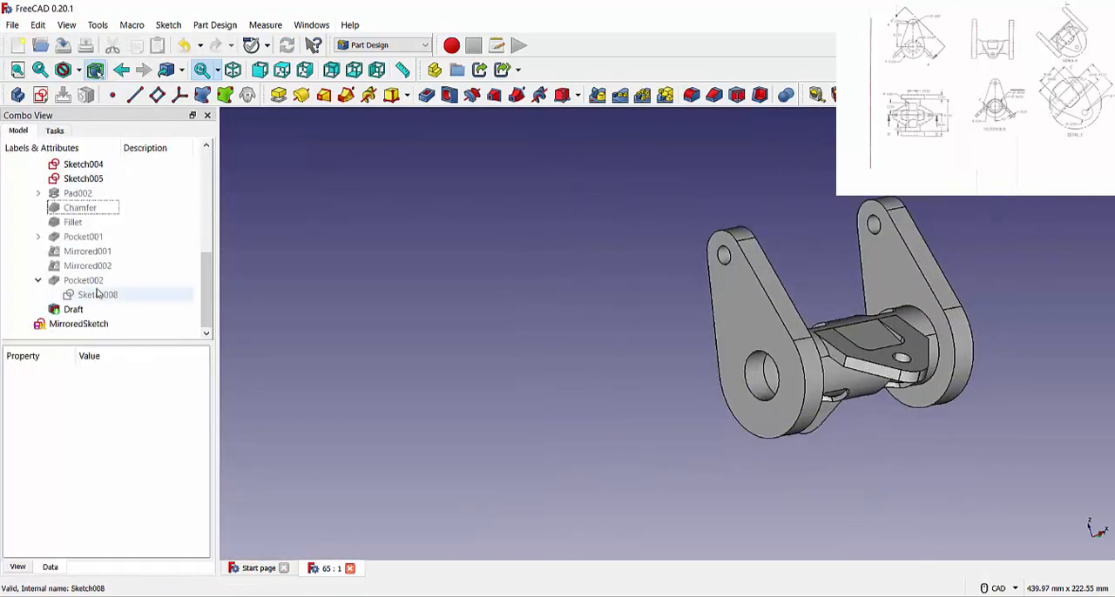
left_click(73, 309)
left_click(597, 96)
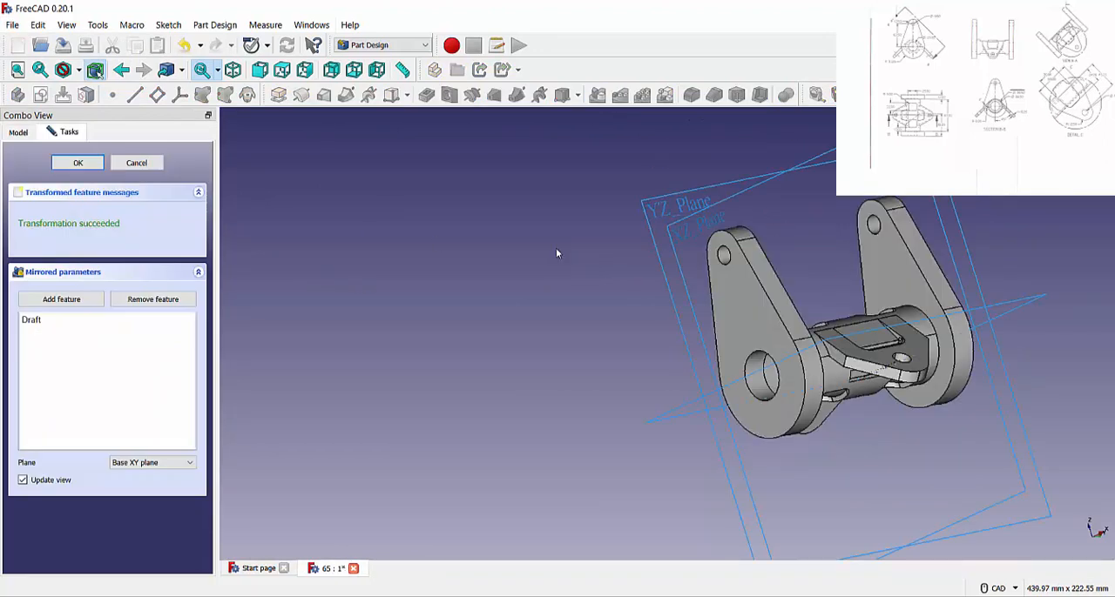
left_click(1088, 182)
left_click(1076, 219)
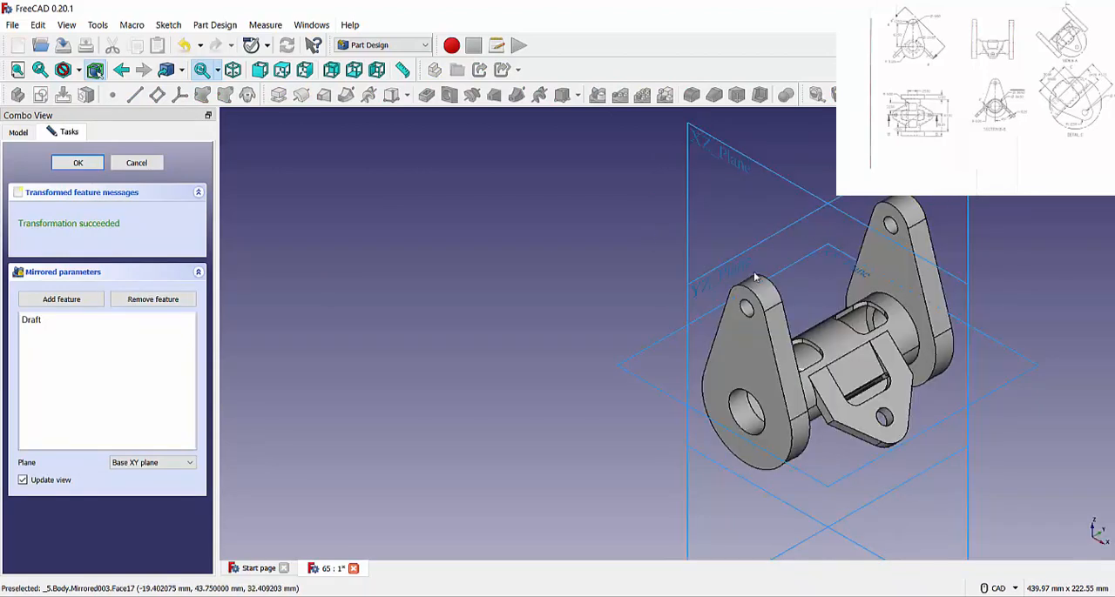
left_click(78, 163)
Change the mirror plane of Mirrored003 to the Base YZ plane.
scroll(167, 271, "down", 3)
left_click(78, 310)
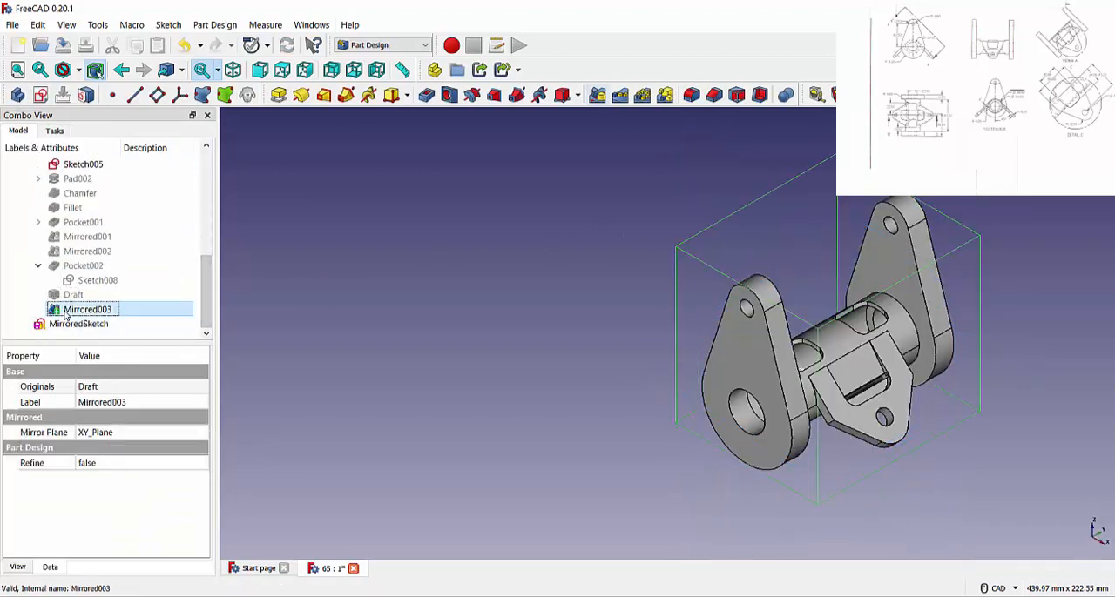
middle_click_drag(490, 268, 566, 319)
scroll(863, 287, "down", 2)
scroll(849, 280, "up", 2)
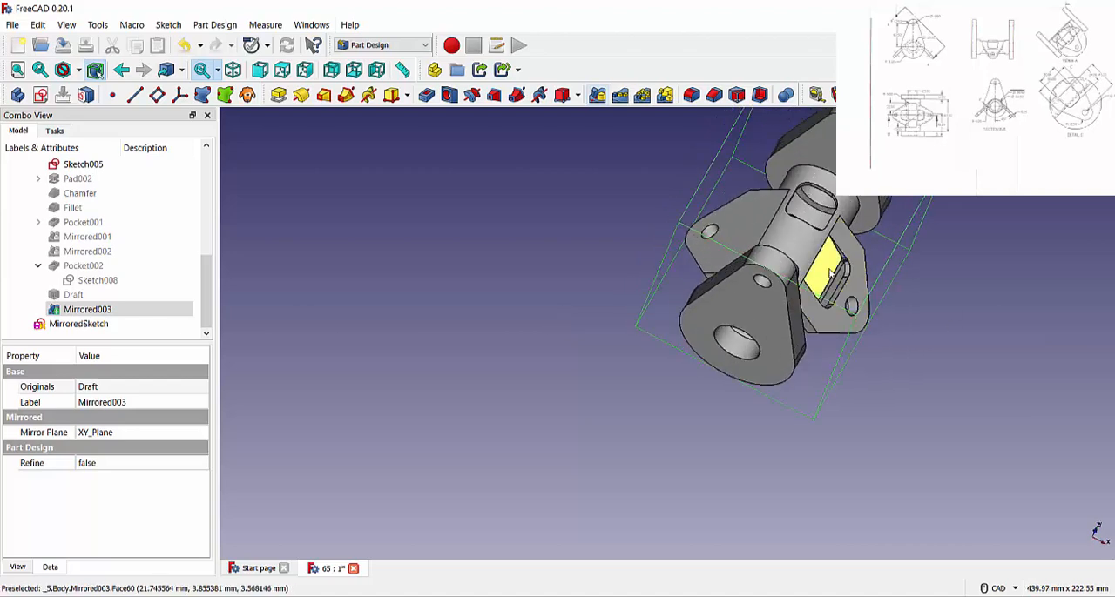
double_click(88, 310)
left_click(146, 464)
left_click(148, 468)
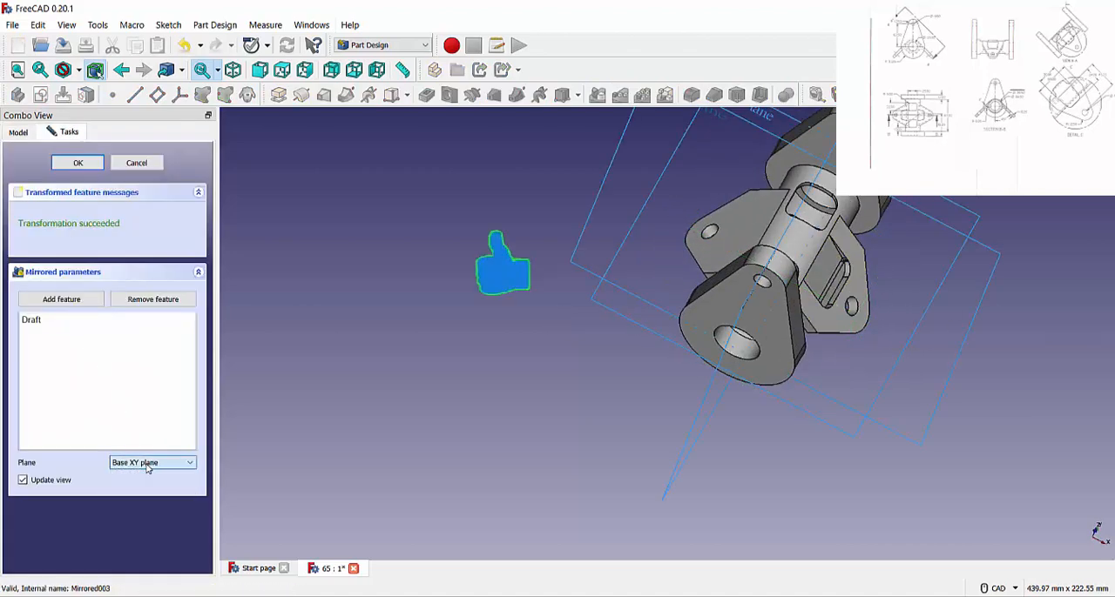
middle_click_drag(838, 392, 763, 333)
left_click(159, 466)
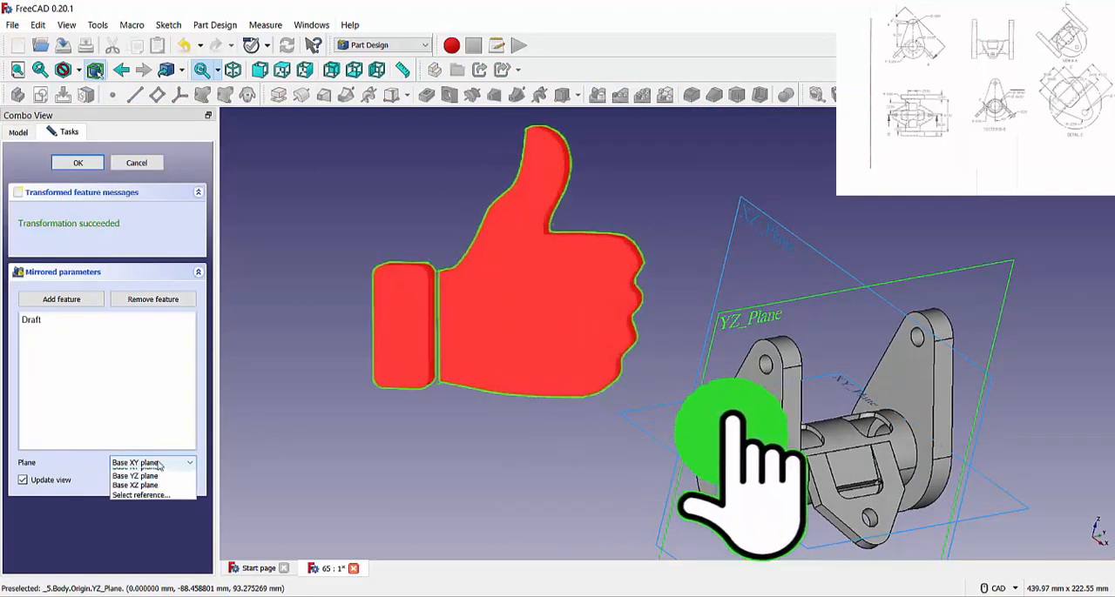
left_click(157, 483)
left_click(80, 164)
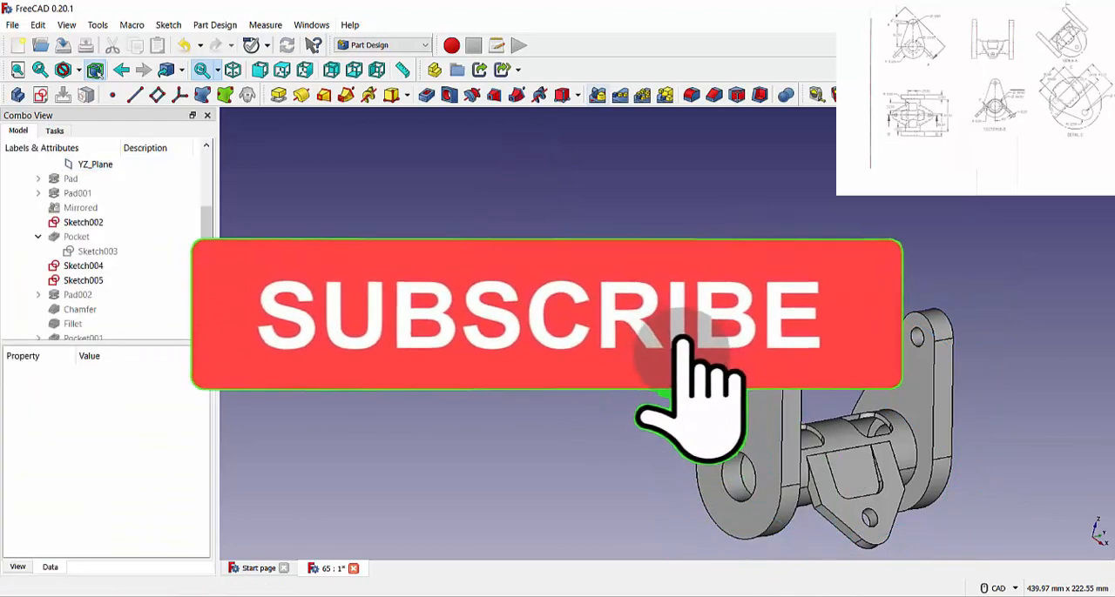
middle_click_drag(766, 418, 764, 277)
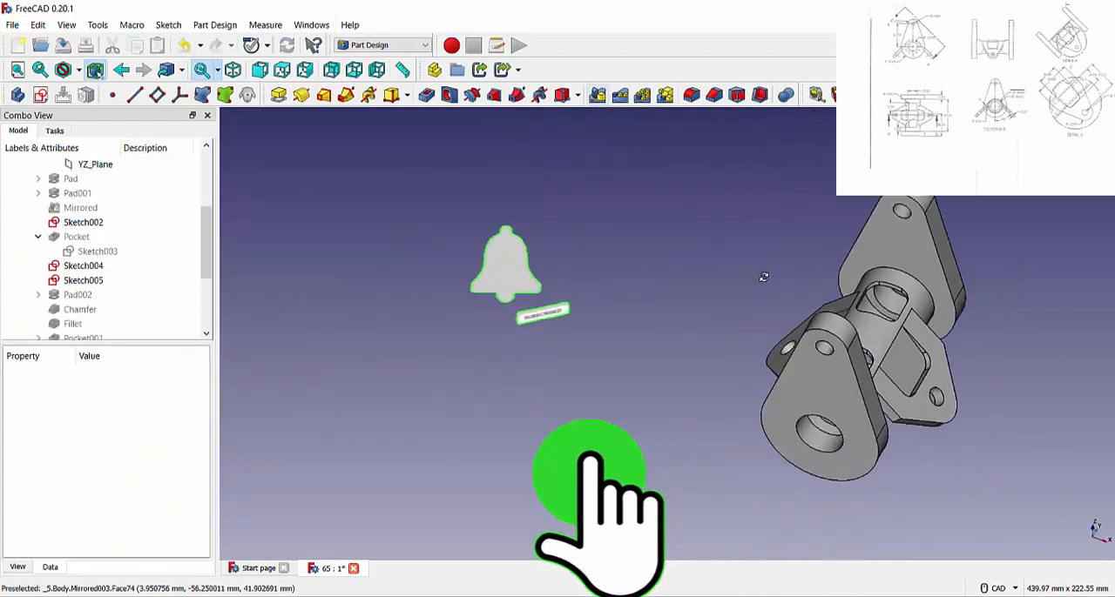